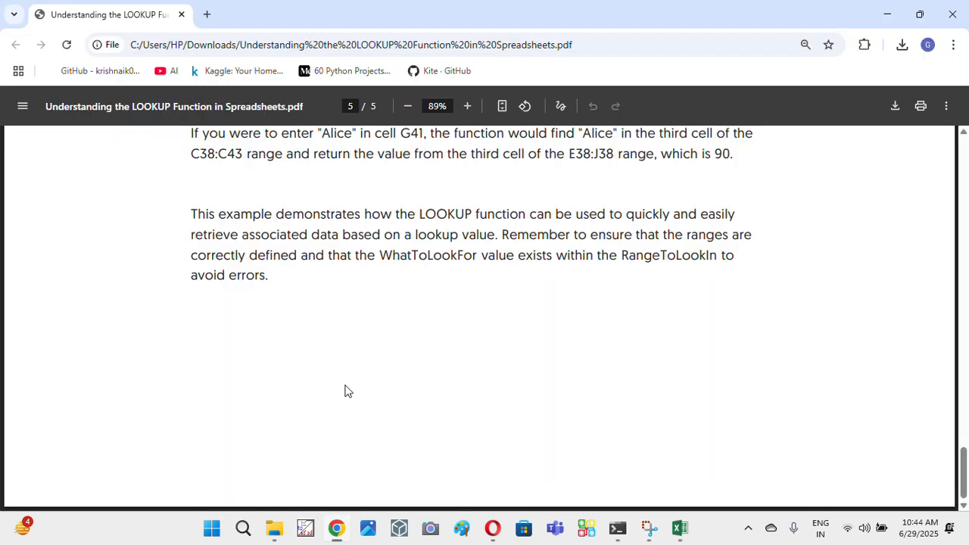
# - Read through the LOOKUP document from its opening overview and purpose to the syntax section
pyautogui.moveTo(351, 234); pyautogui.dragTo(359, 235)
pyautogui.moveTo(964, 453); pyautogui.dragTo(966, 147)
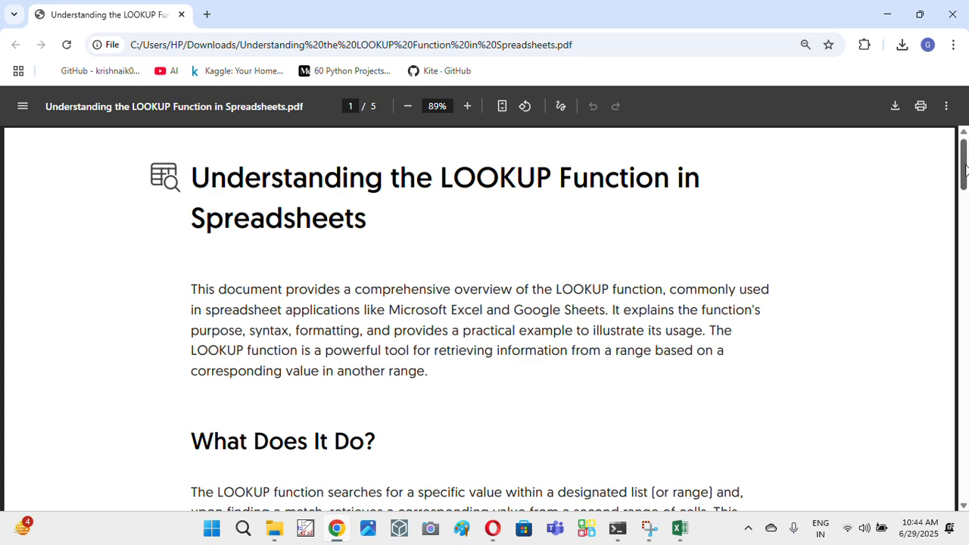
pyautogui.moveTo(966, 166); pyautogui.dragTo(966, 204)
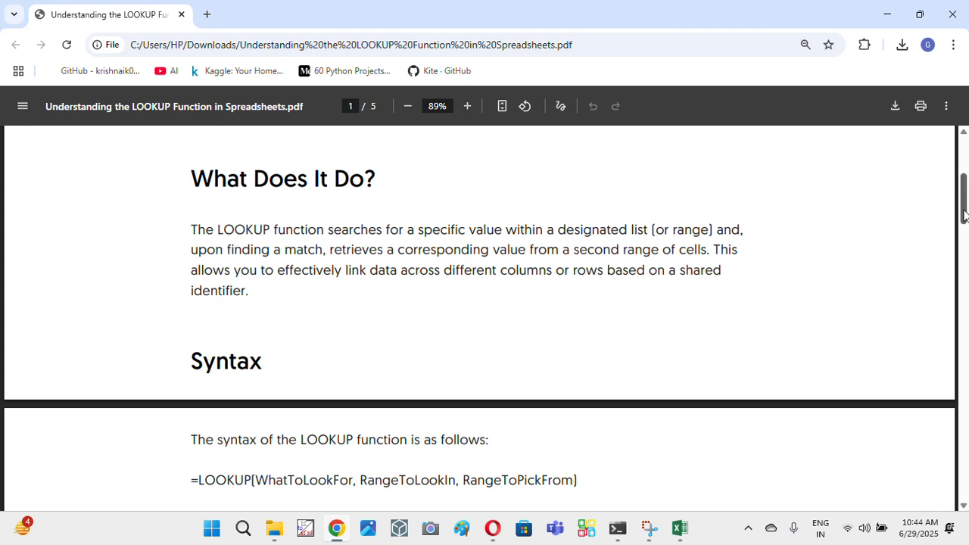
pyautogui.moveTo(965, 218); pyautogui.dragTo(965, 247)
# - Examine the LOOKUP syntax line, highlighting the equals sign, the function name and the opening bracket
pyautogui.moveTo(198, 250); pyautogui.dragTo(249, 252)
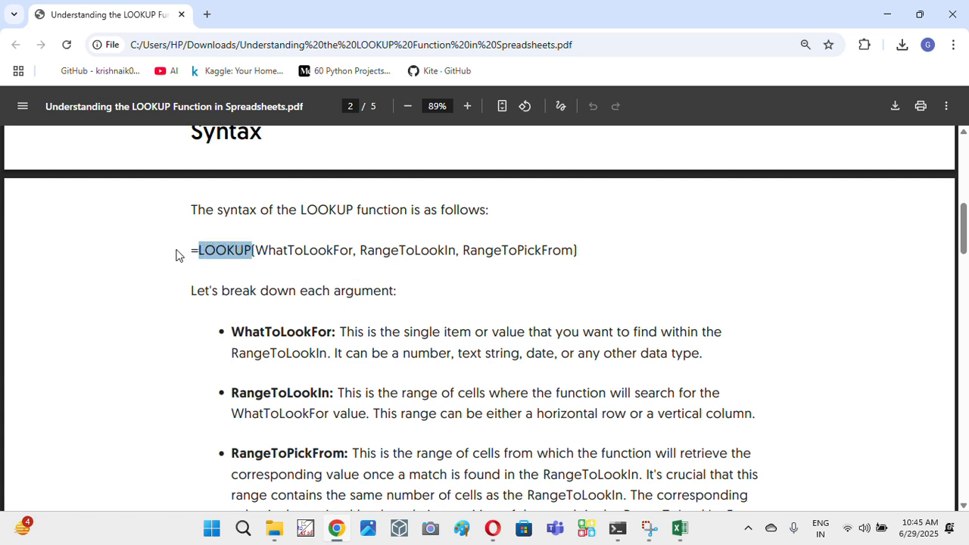
pyautogui.moveTo(186, 250); pyautogui.dragTo(197, 250)
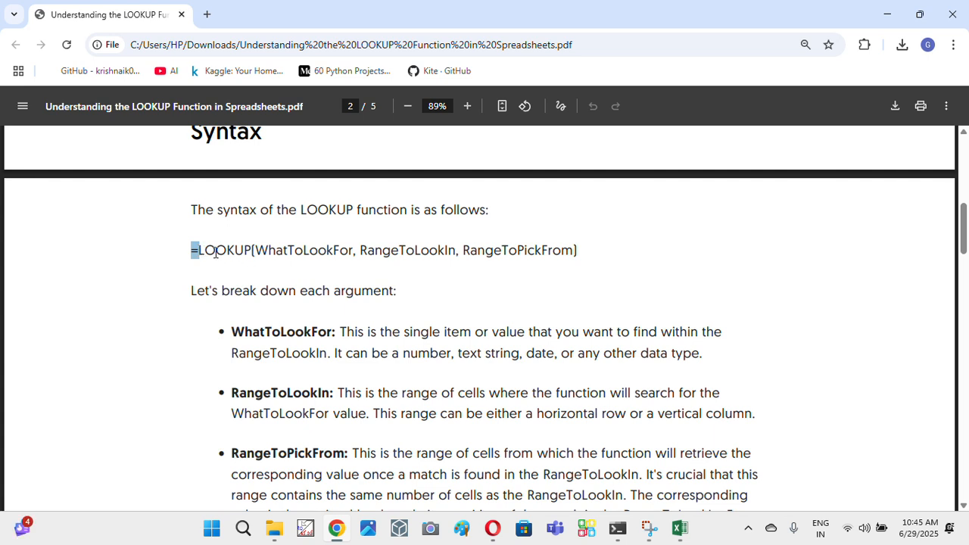
pyautogui.click(200, 250)
pyautogui.moveTo(192, 249); pyautogui.dragTo(256, 251)
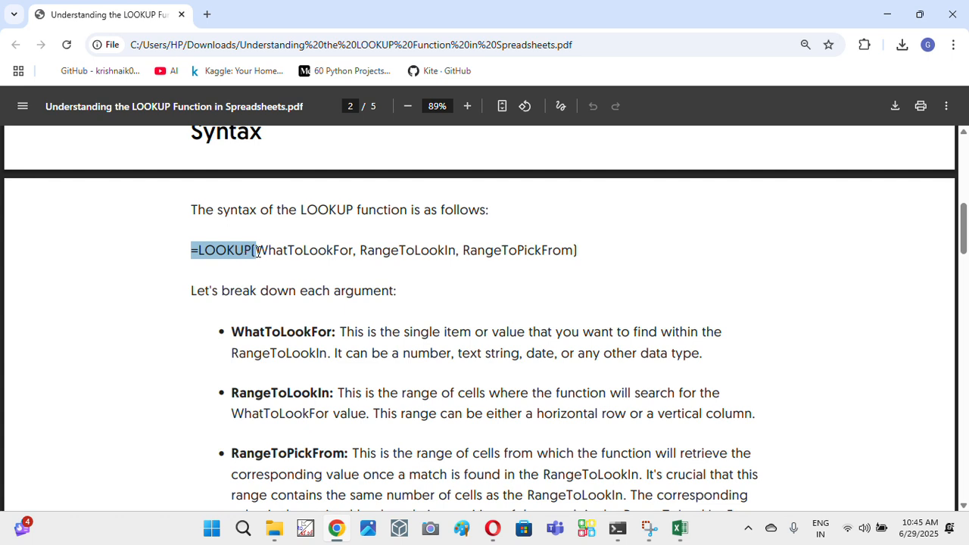
pyautogui.moveTo(255, 251); pyautogui.dragTo(570, 249)
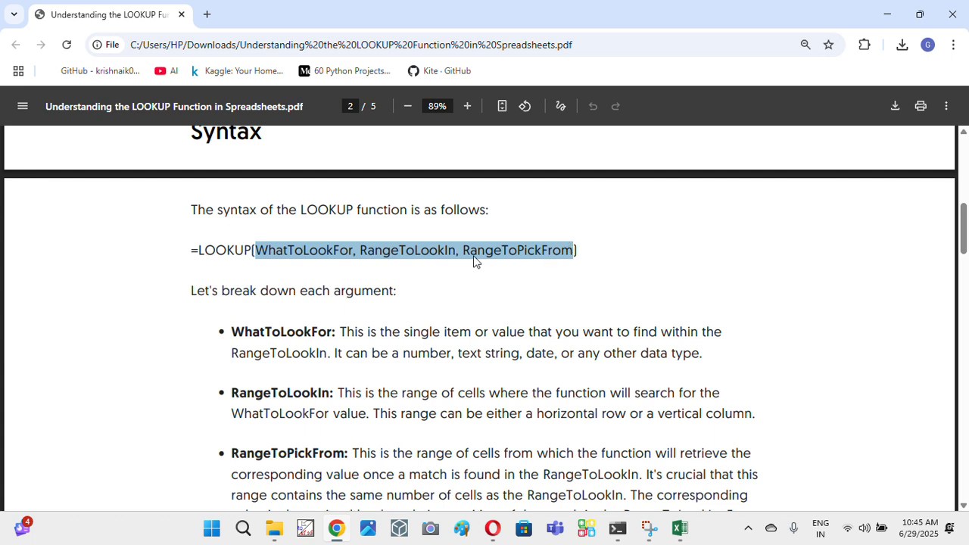
# - Highlight the WhatToLookFor, RangeToLookIn and RangeToPickFrom arguments in the syntax line, plus the whole formula
pyautogui.doubleClick(315, 250)
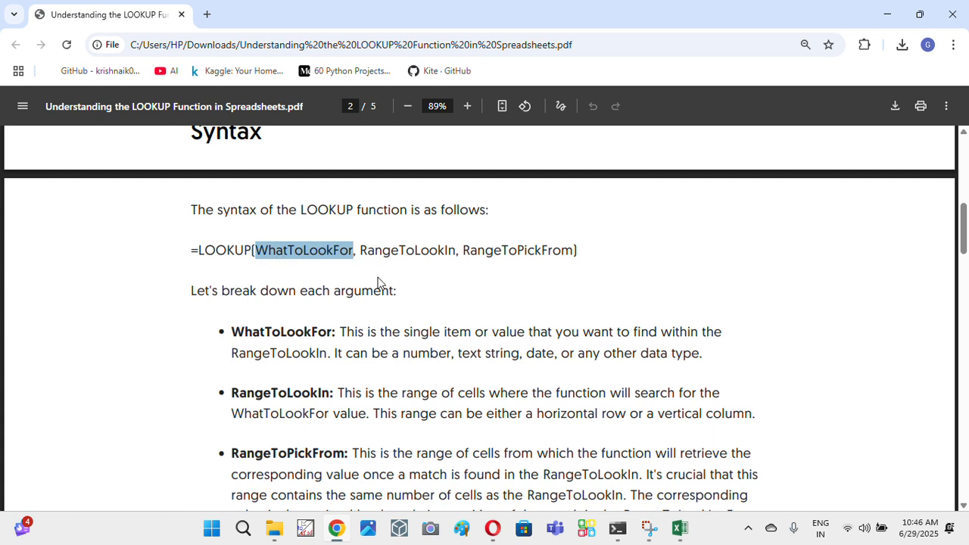
pyautogui.moveTo(361, 250); pyautogui.dragTo(450, 252)
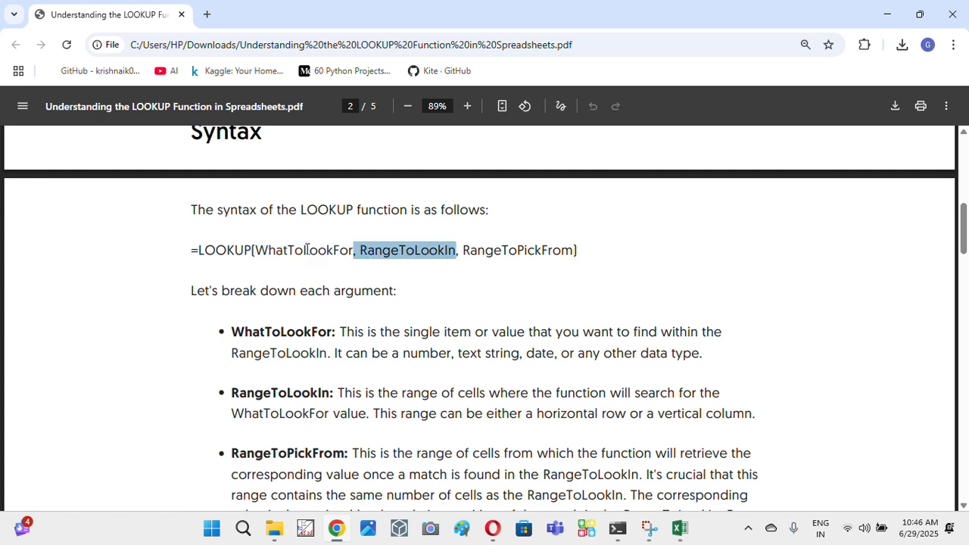
pyautogui.doubleClick(303, 250)
pyautogui.tripleClick(496, 250)
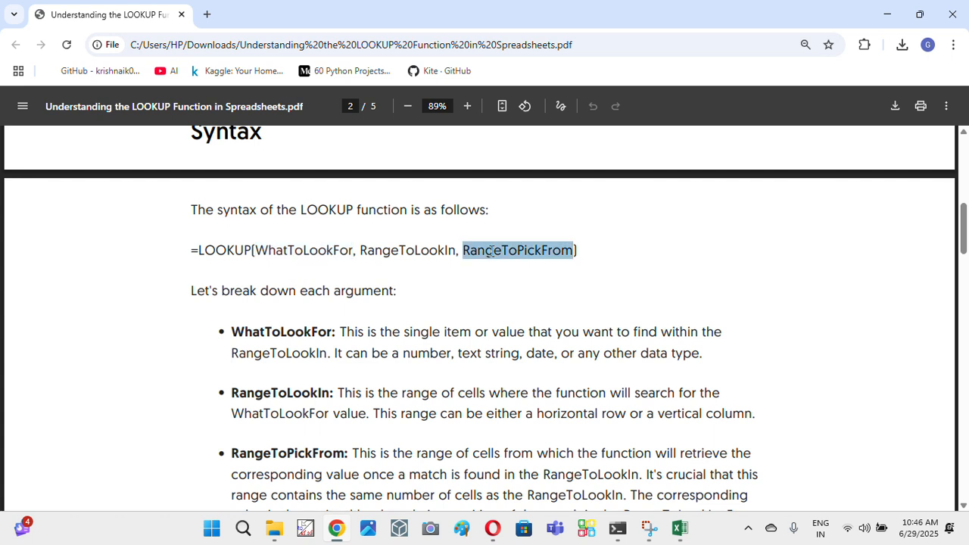
pyautogui.moveTo(318, 250); pyautogui.dragTo(327, 250)
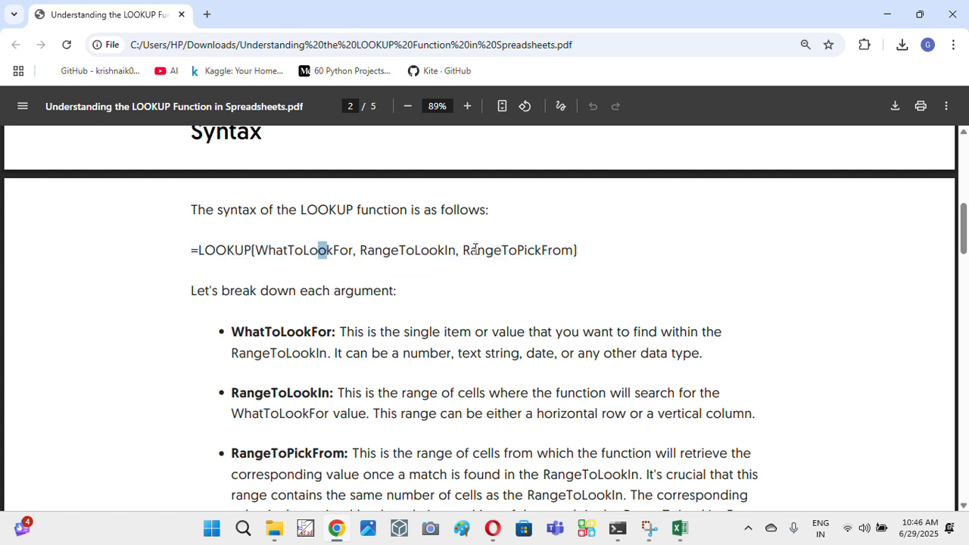
pyautogui.moveTo(462, 251); pyautogui.dragTo(566, 249)
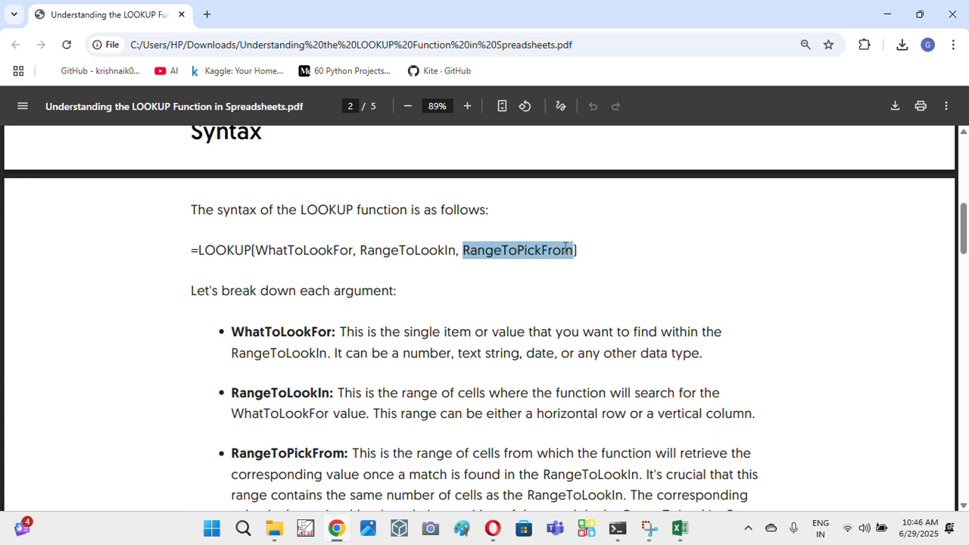
pyautogui.moveTo(194, 249); pyautogui.dragTo(636, 269)
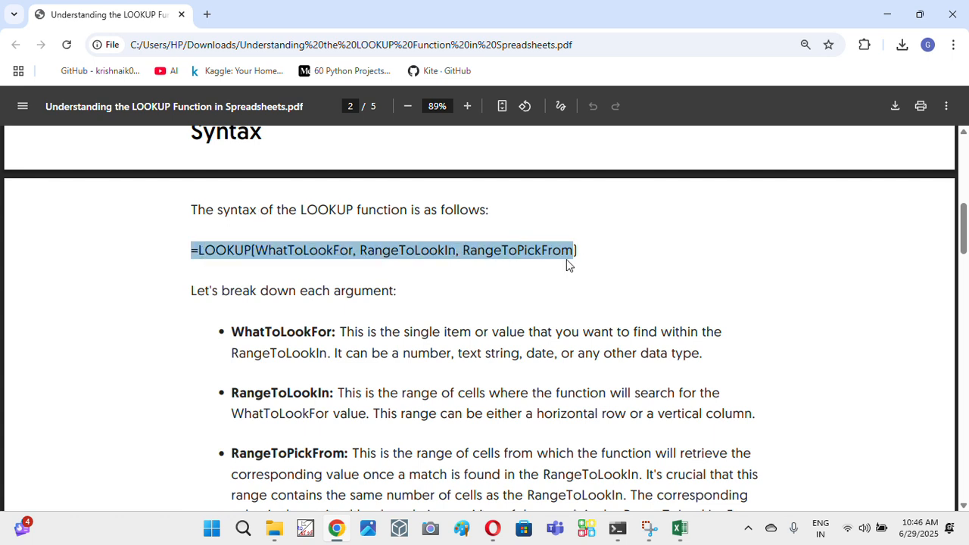
pyautogui.click(365, 259)
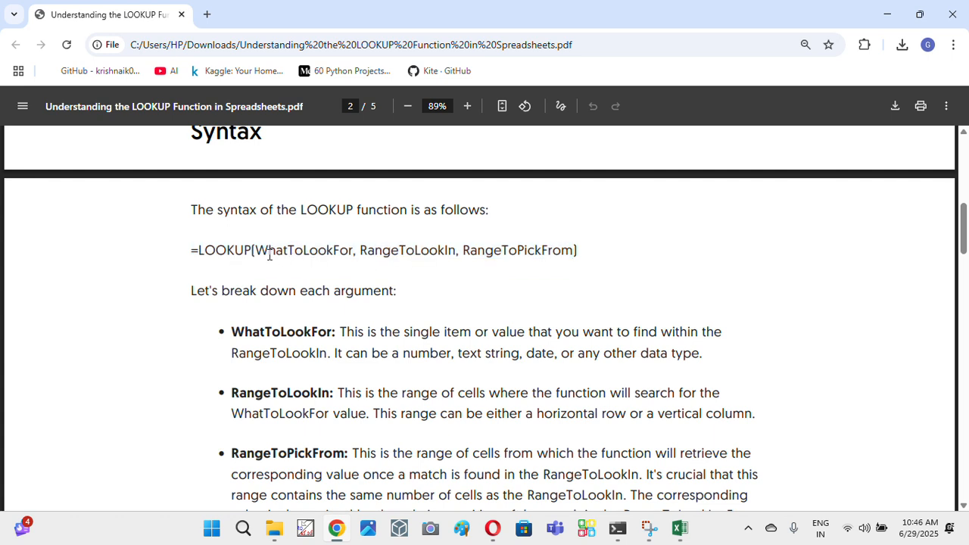
# - Go over the three LOOKUP arguments again and read the rules on single item lookup, range dimensions and headings
pyautogui.moveTo(270, 251); pyautogui.dragTo(456, 253)
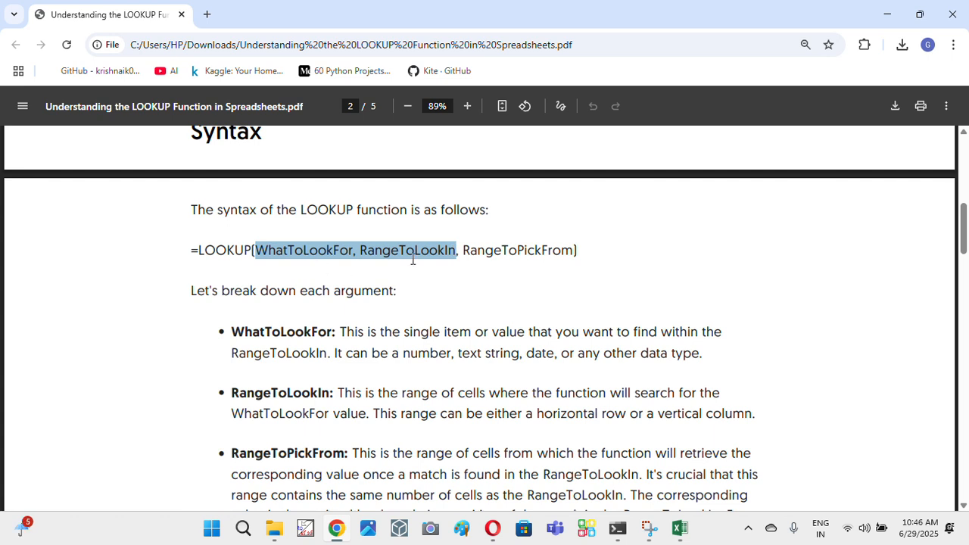
pyautogui.doubleClick(304, 253)
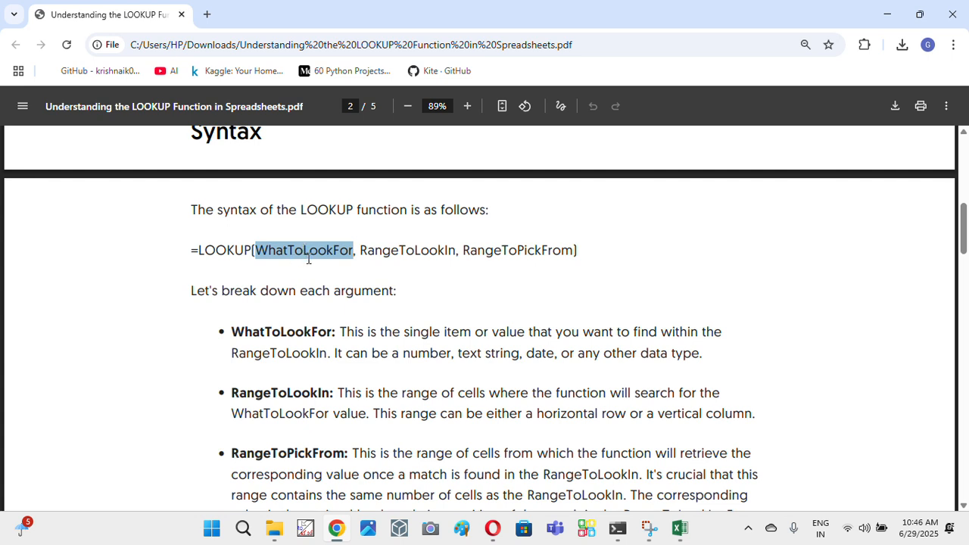
pyautogui.moveTo(355, 251); pyautogui.dragTo(452, 251)
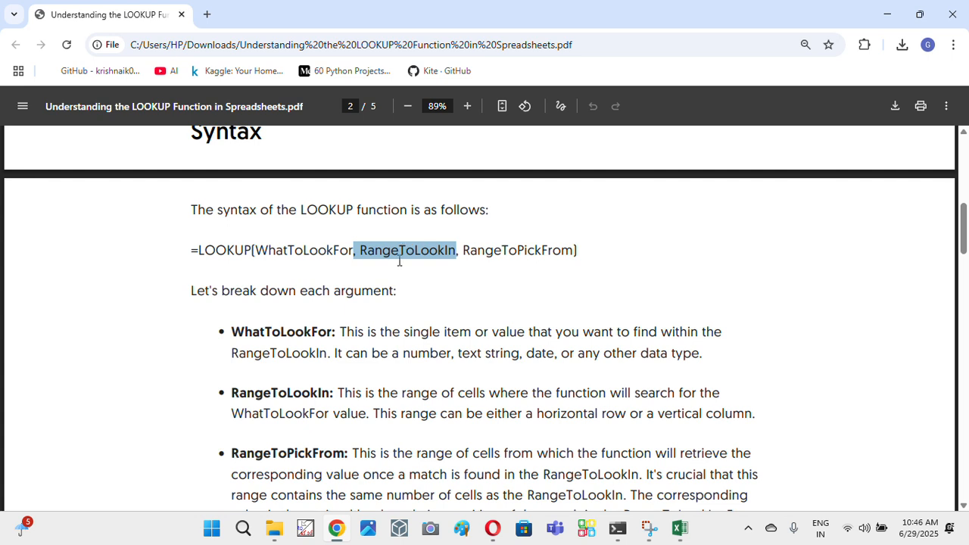
pyautogui.click(480, 248)
pyautogui.moveTo(464, 250); pyautogui.dragTo(578, 248)
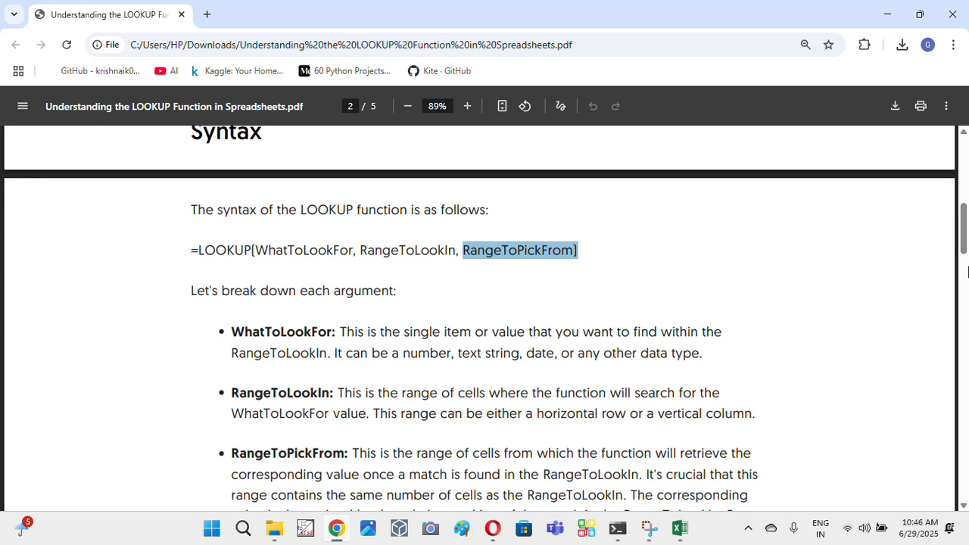
pyautogui.moveTo(963, 251); pyautogui.dragTo(963, 317)
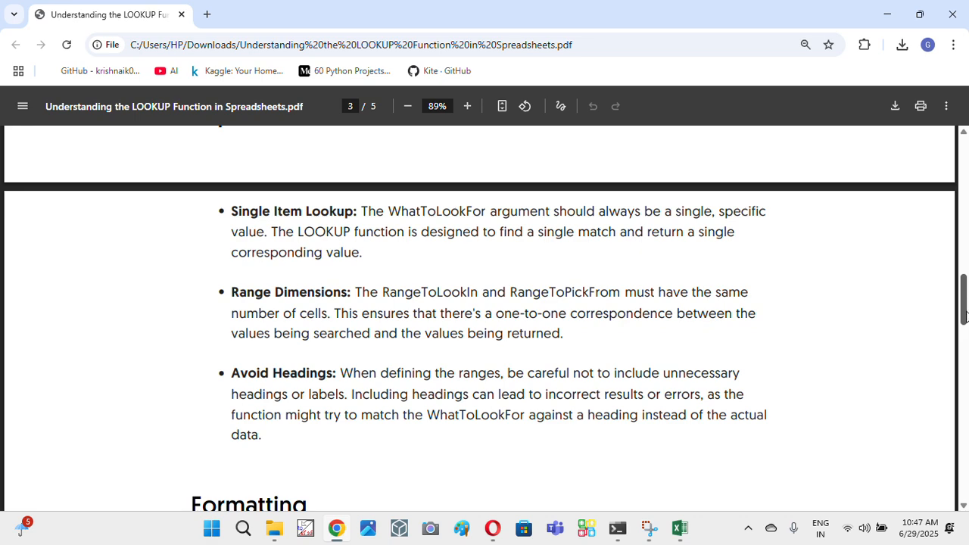
pyautogui.moveTo(963, 316)
pyautogui.mouseDown()
pyautogui.moveTo(963, 351)
pyautogui.moveTo(963, 323)
pyautogui.mouseUp()
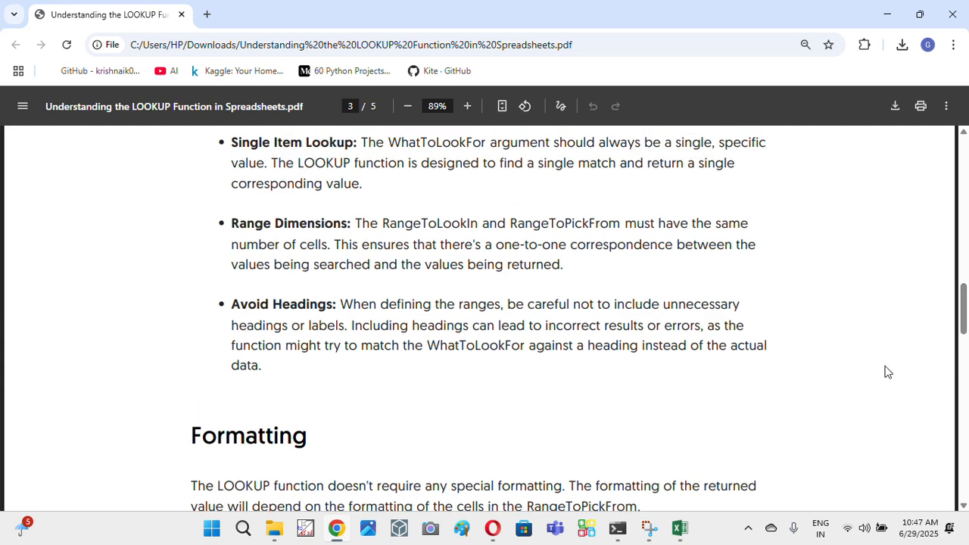
# - Switch to the Data Match_Index new_1.xlsx workbook in Excel and show the shop_inventory_named_items_500_ sheet, clearing the pending copy
pyautogui.click(683, 529)
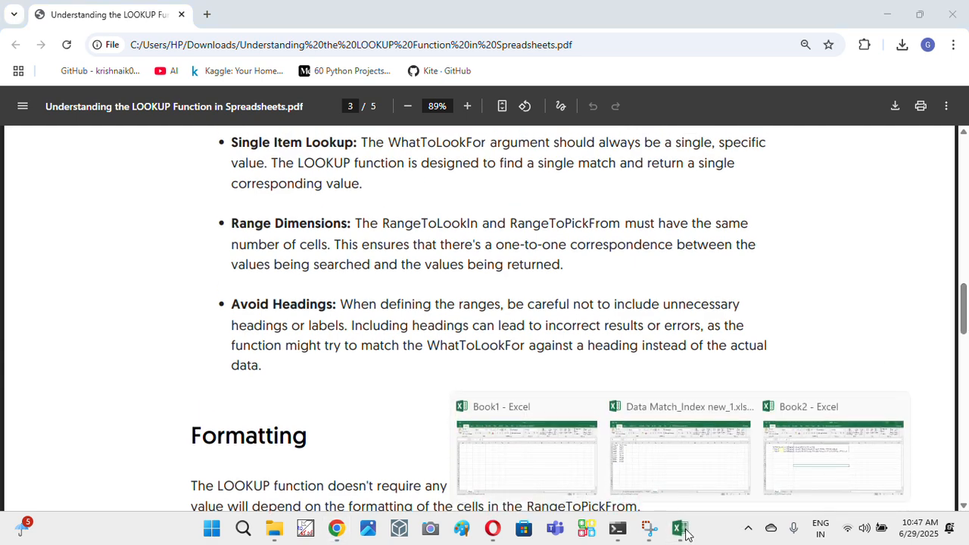
pyautogui.click(676, 465)
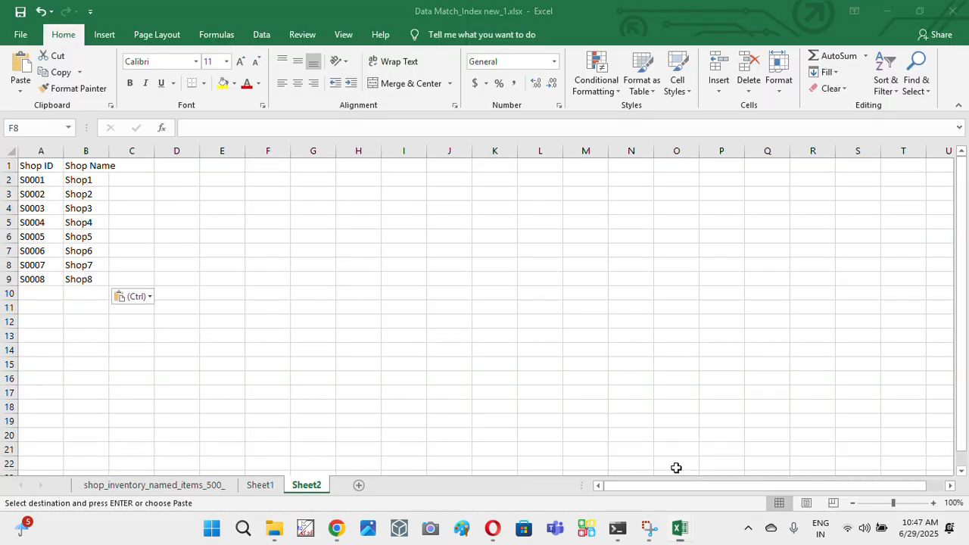
pyautogui.click(159, 485)
pyautogui.click(174, 248)
pyautogui.press('Escape')
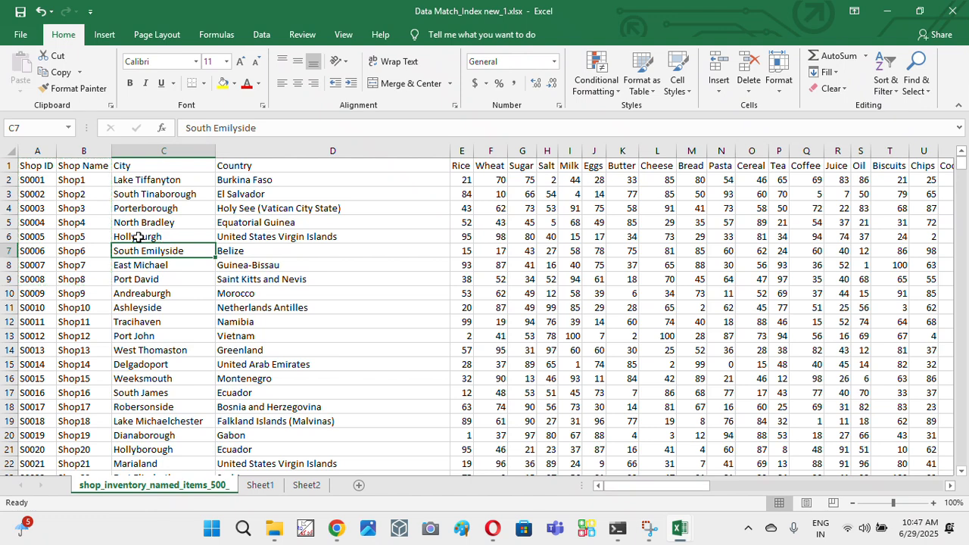
# - On Sheet1, fit column D to the Shop Name heading and compare the vertical Shop ID list and horizontal shop names with Sheet2
pyautogui.click(267, 487)
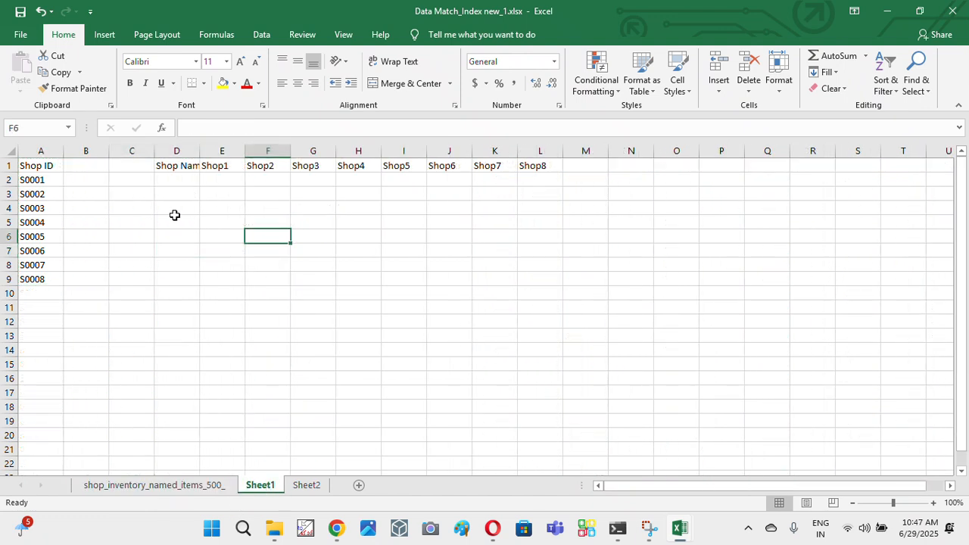
pyautogui.moveTo(46, 173); pyautogui.dragTo(31, 279)
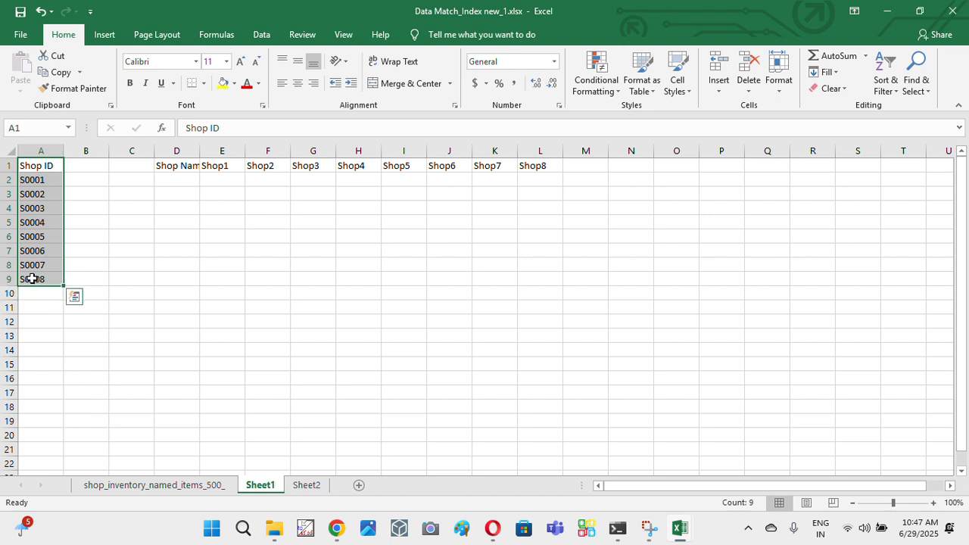
pyautogui.click(55, 165)
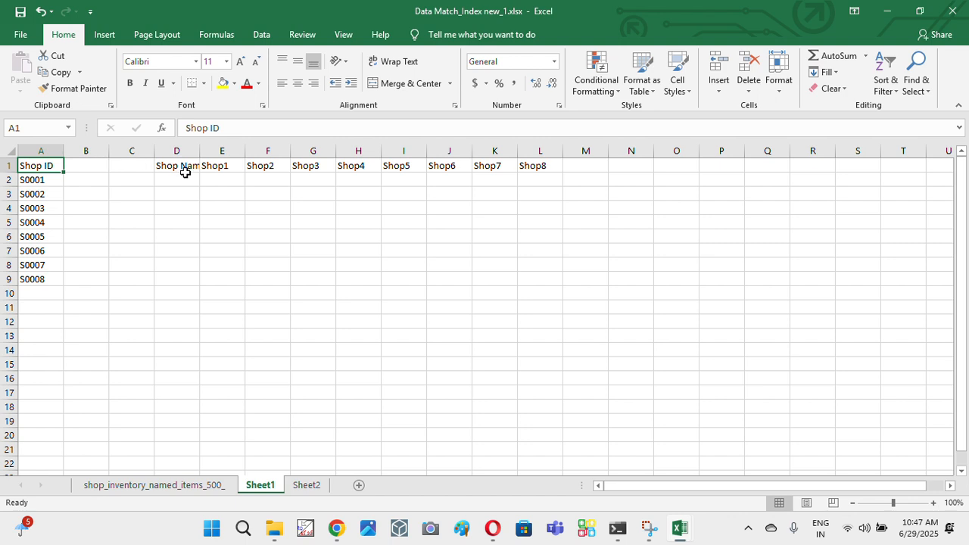
pyautogui.doubleClick(200, 151)
pyautogui.moveTo(182, 167); pyautogui.dragTo(542, 165)
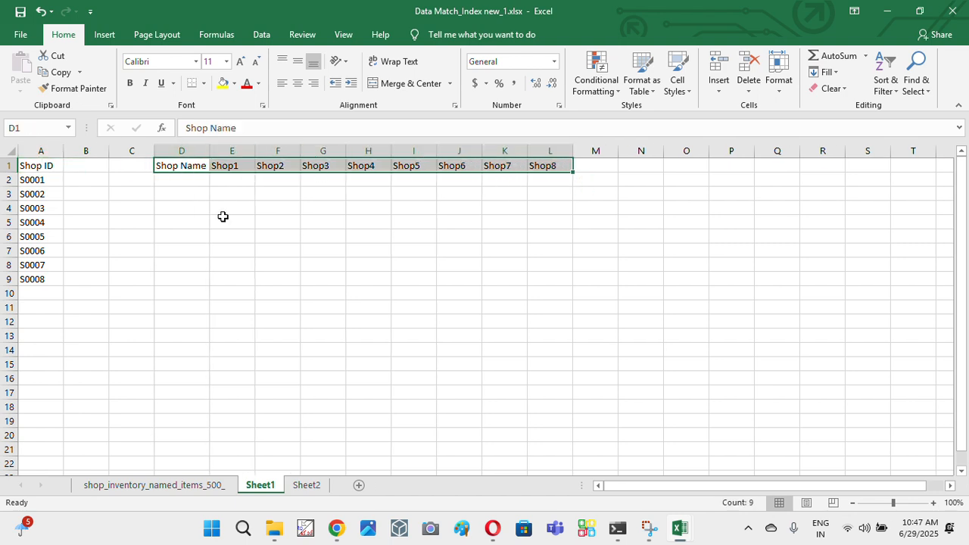
pyautogui.click(301, 485)
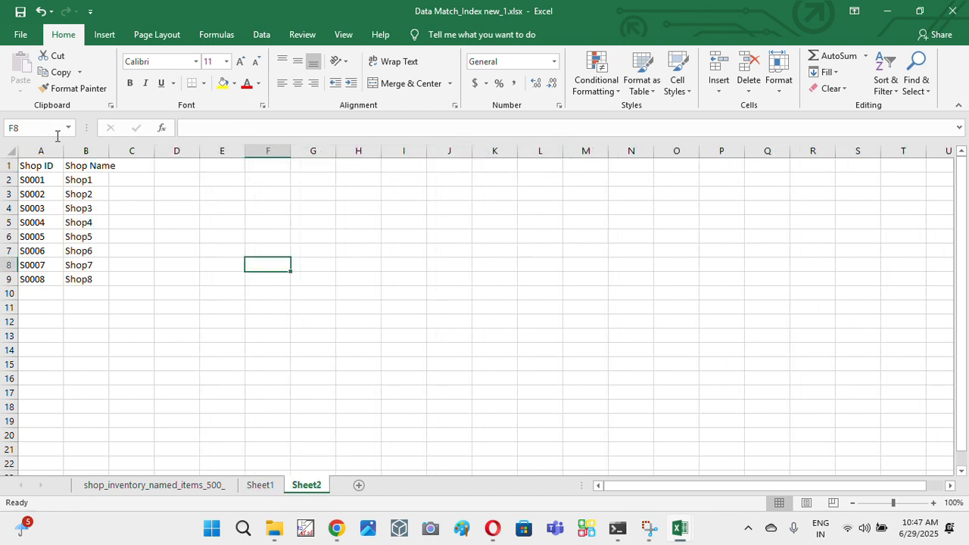
pyautogui.click(258, 485)
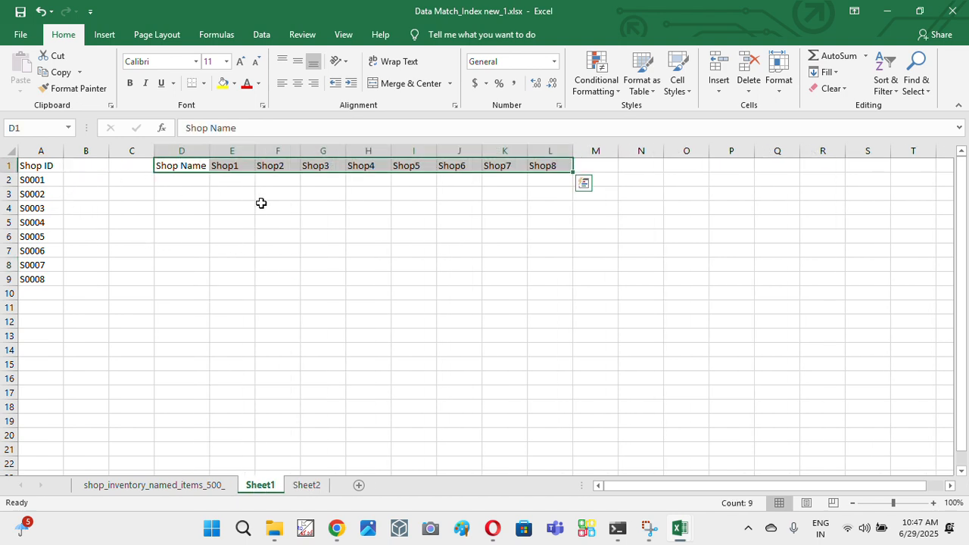
pyautogui.click(193, 219)
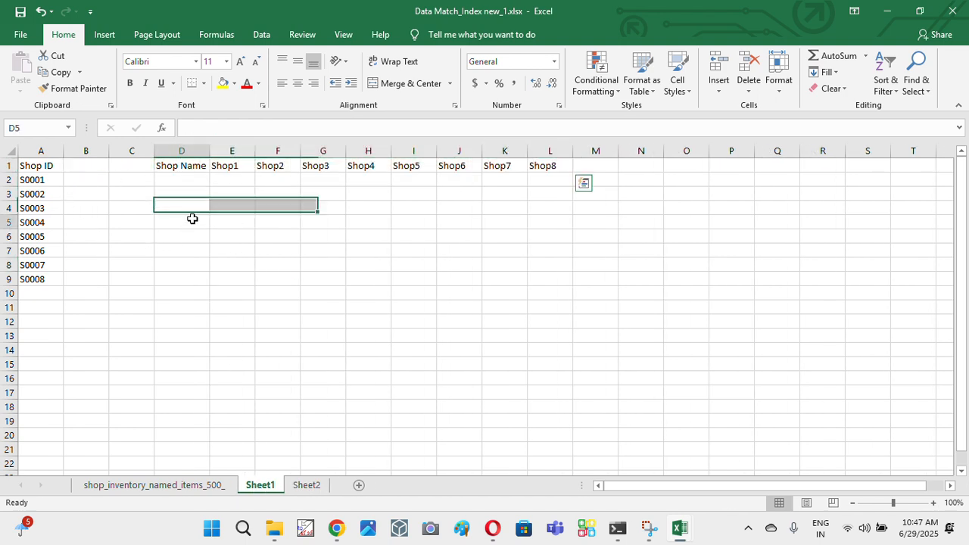
# - Copy shop ID S0005 from cell A6 into cell C6 on Sheet1
pyautogui.click(36, 236)
pyautogui.hotkey('ctrl', 'c')
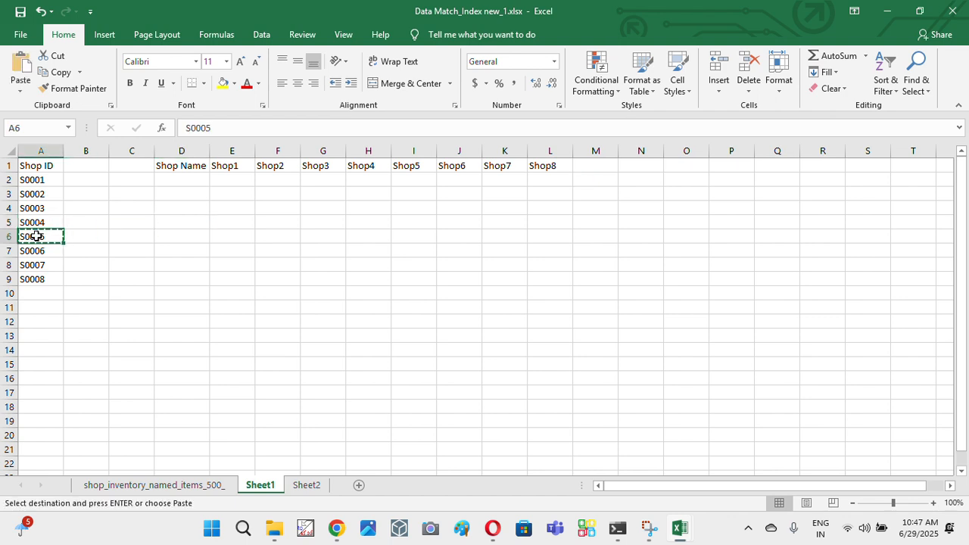
pyautogui.click(137, 241)
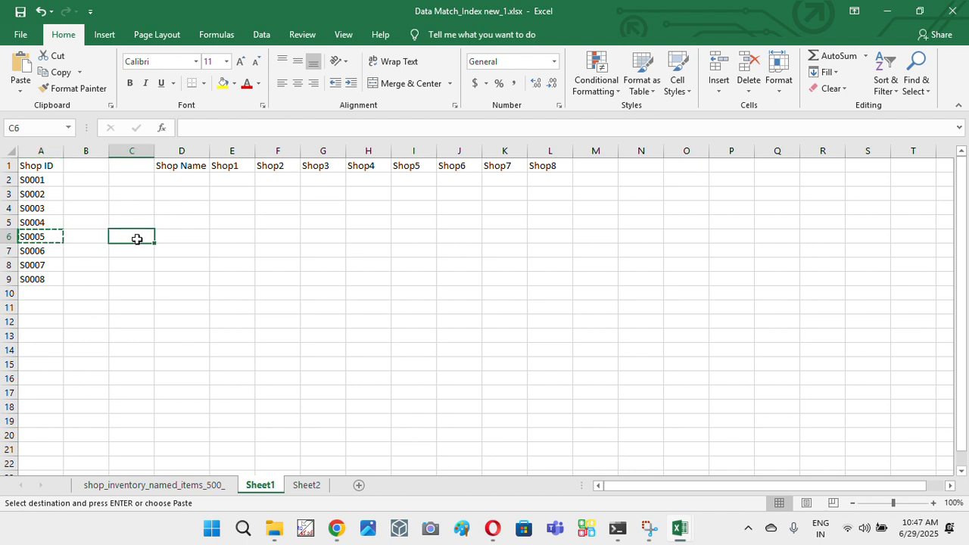
pyautogui.hotkey('ctrl', 'v')
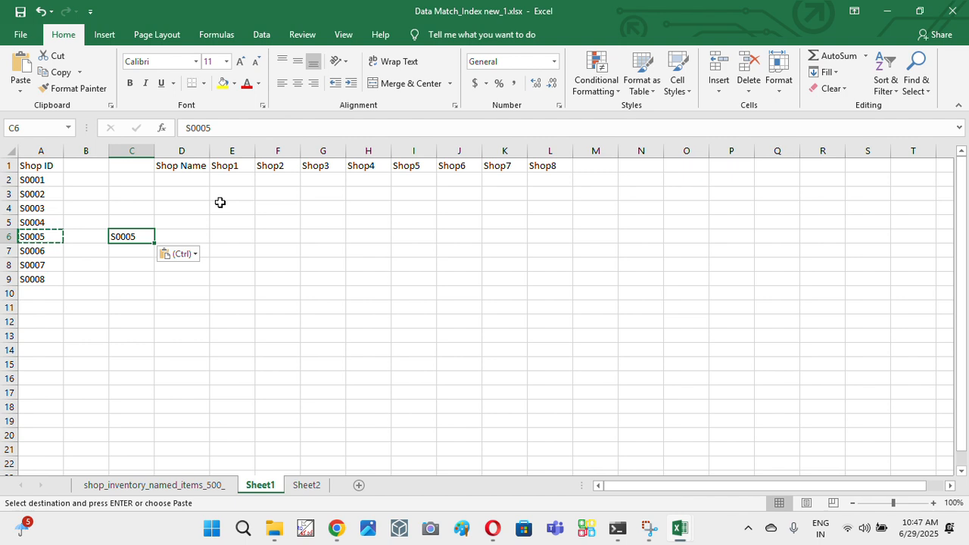
# - Start a LOOKUP formula in cell D6 that takes the shop ID in C6 as its lookup value
pyautogui.press('Right')
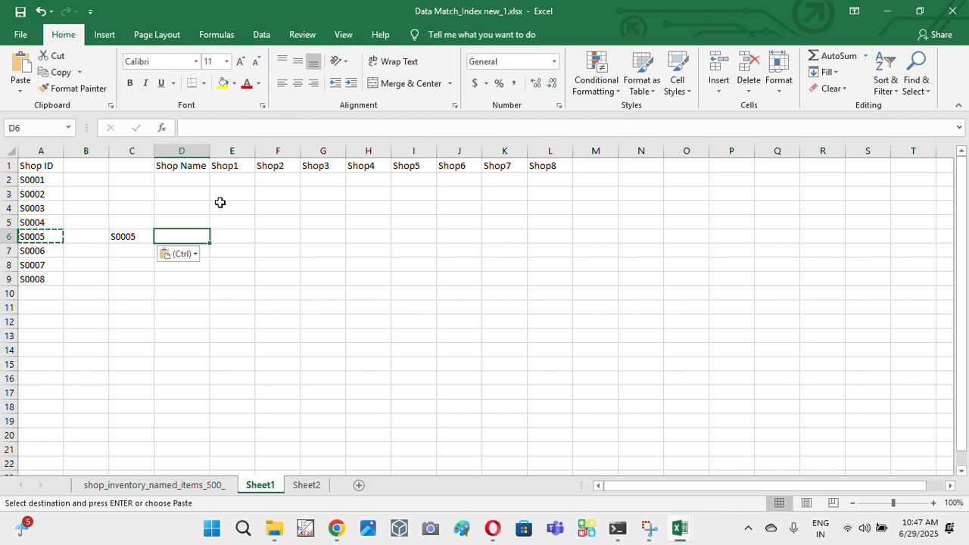
pyautogui.write('=')
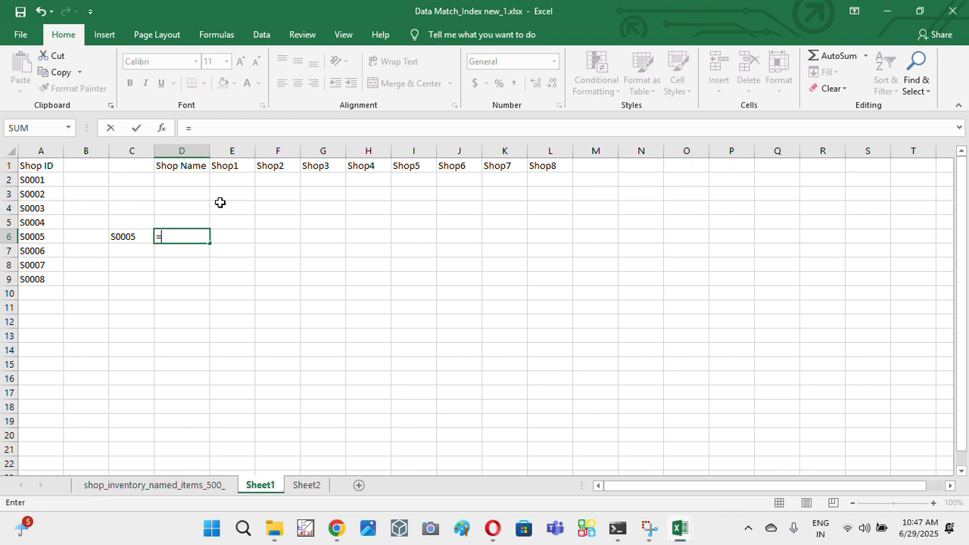
pyautogui.write('look')
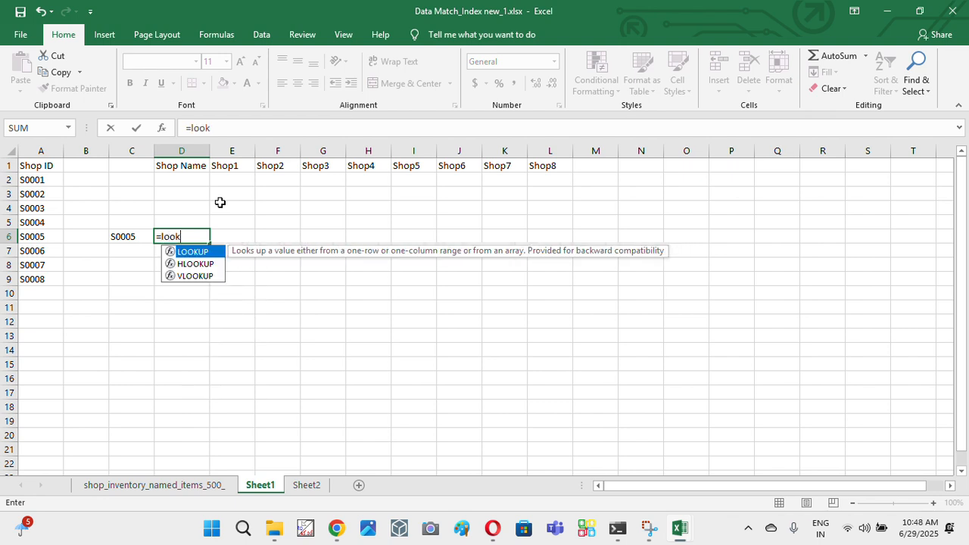
pyautogui.press('Tab')
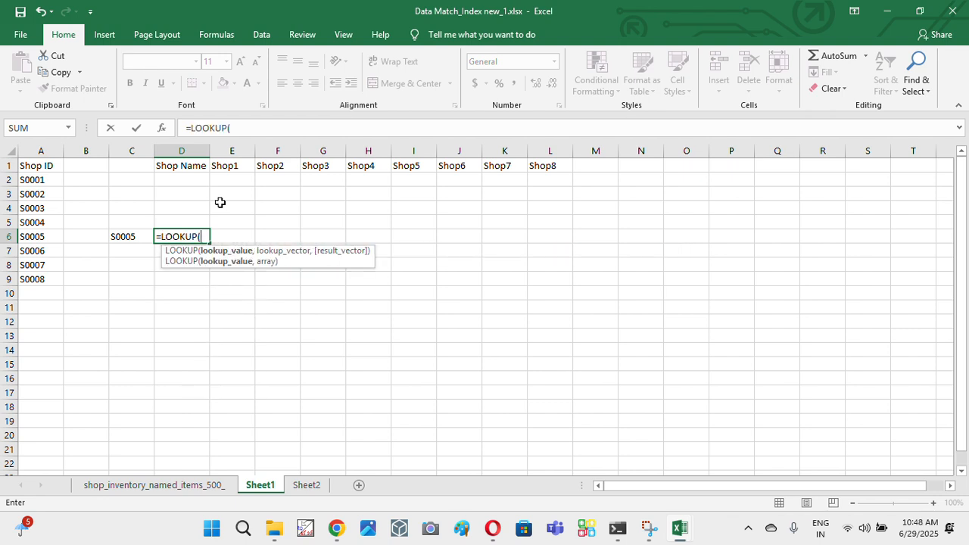
pyautogui.press('BackSpace')
pyautogui.write('(')
pyautogui.press('BackSpace')
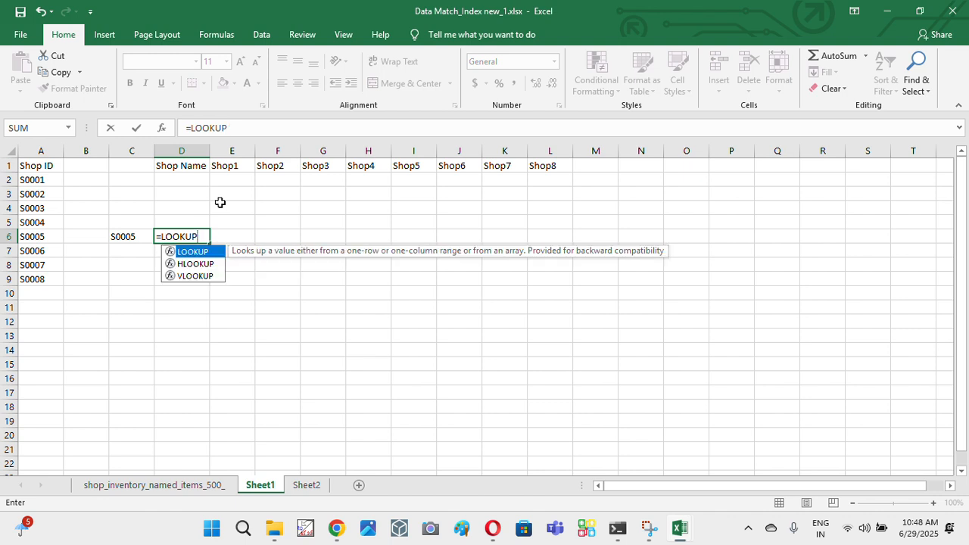
pyautogui.write('(')
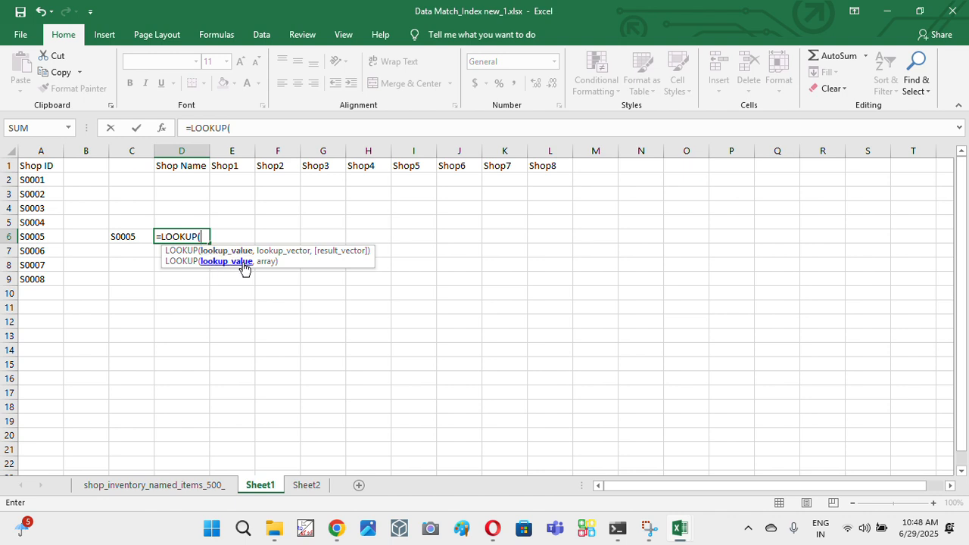
pyautogui.click(124, 236)
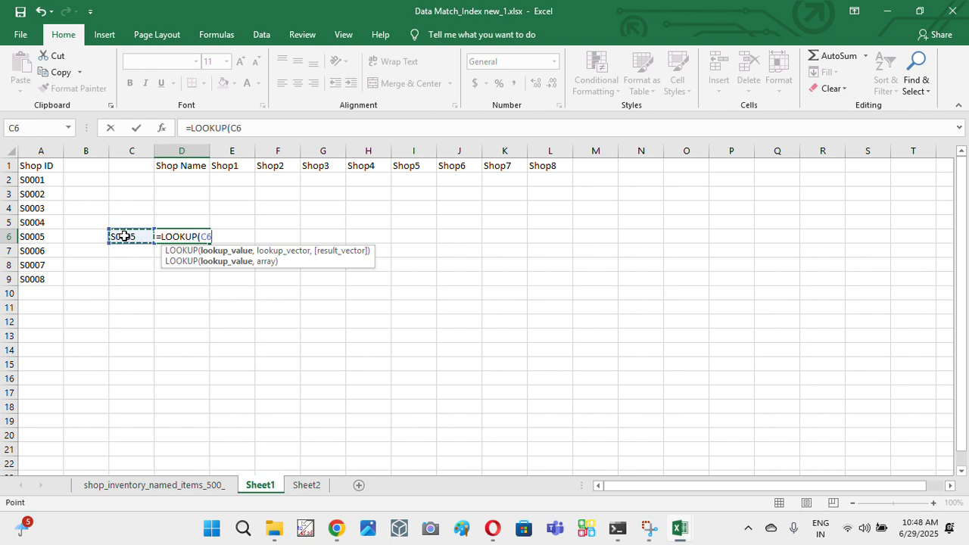
# - Complete the D6 formula with the Shop ID range A1:A9 as the lookup vector, giving =LOOKUP(C6,A1:A9), and reselect the cell
pyautogui.write(',')
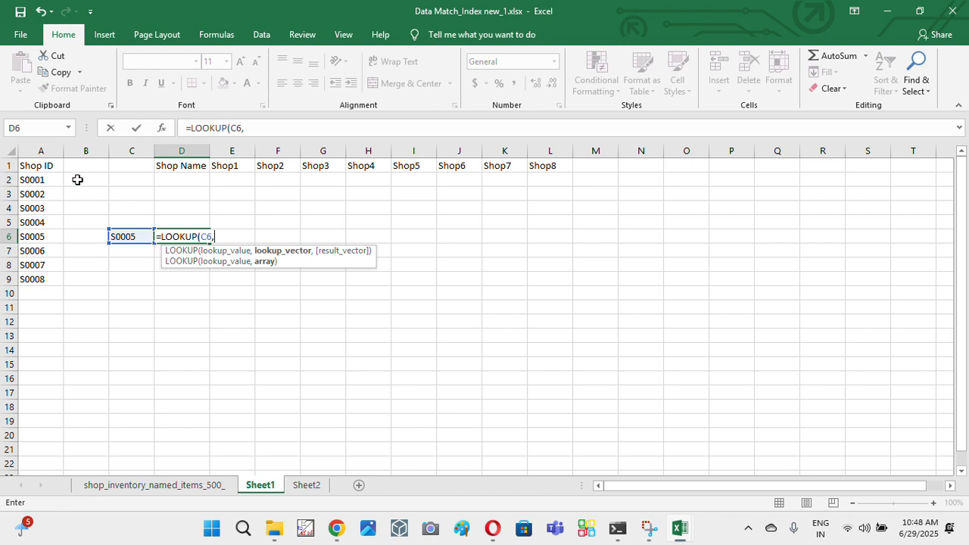
pyautogui.moveTo(39, 165); pyautogui.dragTo(40, 279)
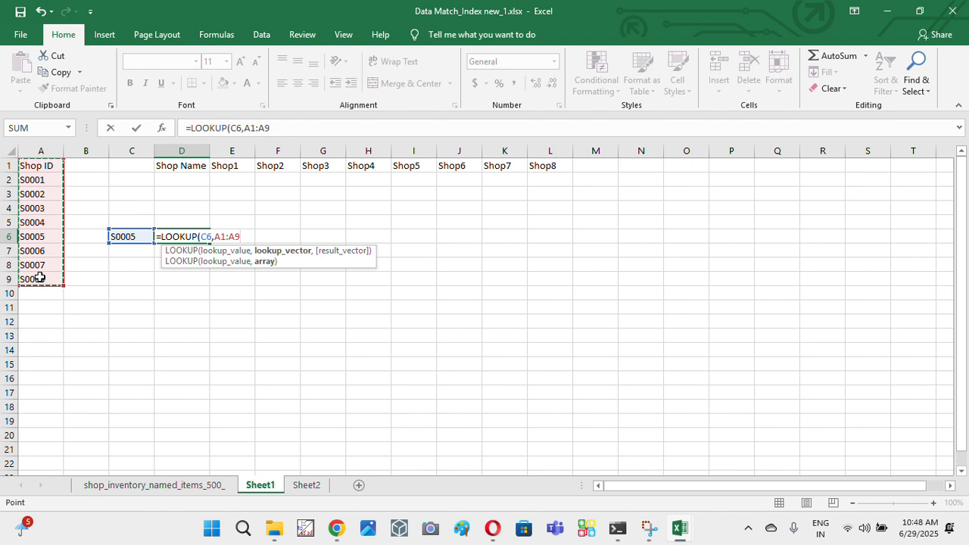
pyautogui.write(')')
pyautogui.press('Return')
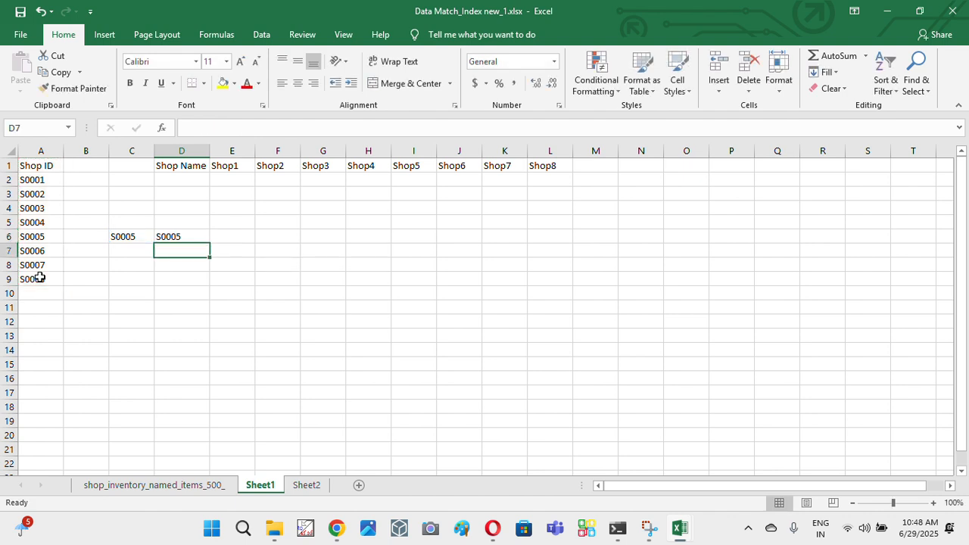
pyautogui.press('Up')
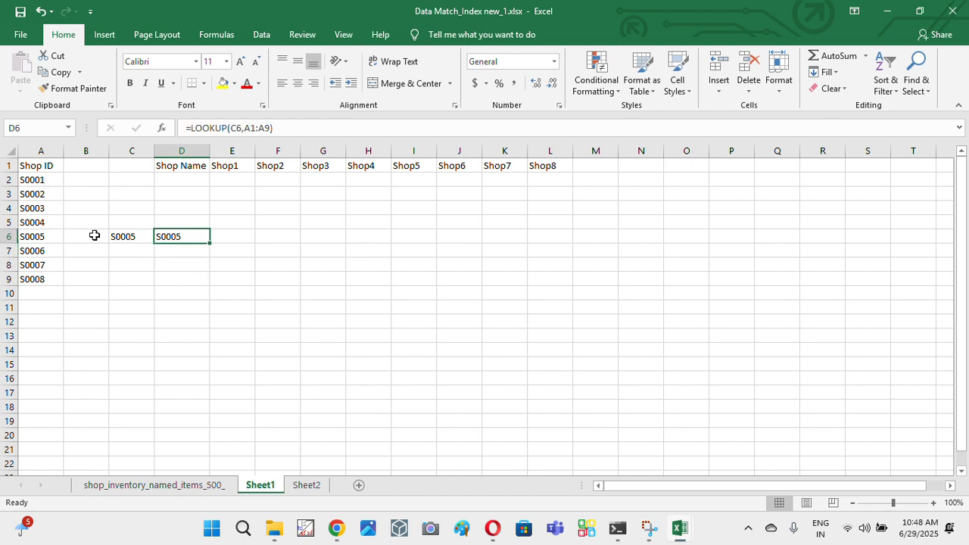
# - Change the lookup value in C6 to S0010, an ID missing from the list, and check the result in D6
pyautogui.doubleClick(145, 232)
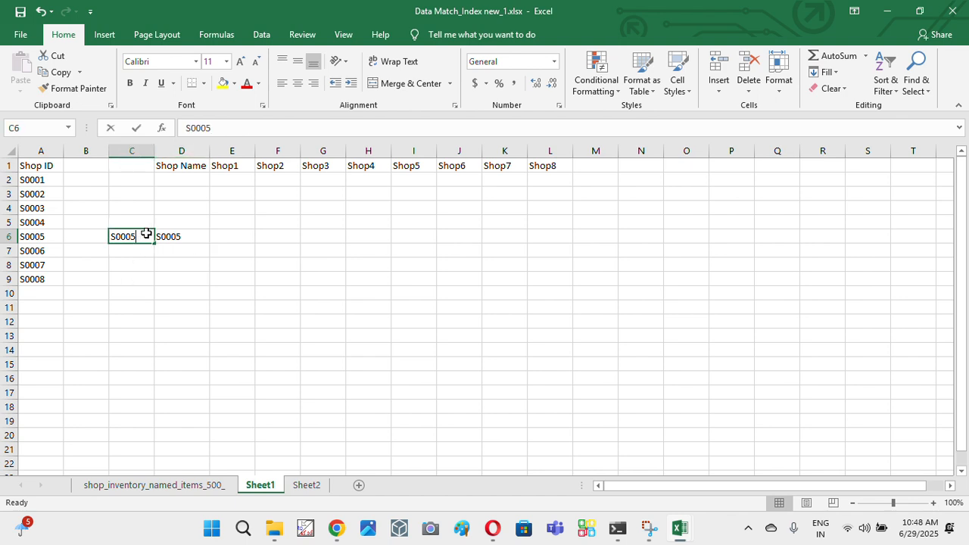
pyautogui.press('BackSpace')
pyautogui.press('BackSpace')
pyautogui.write('1')
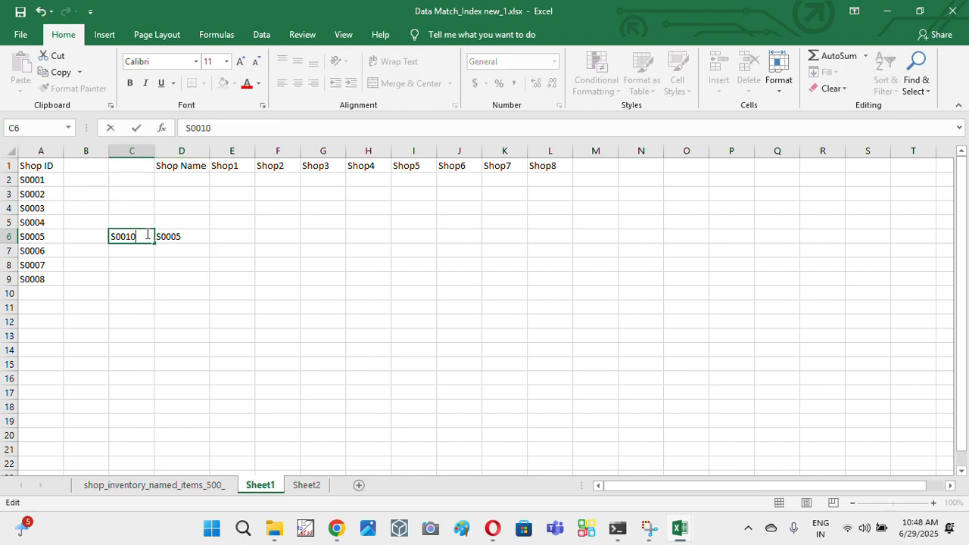
pyautogui.press('Return')
pyautogui.click(184, 236)
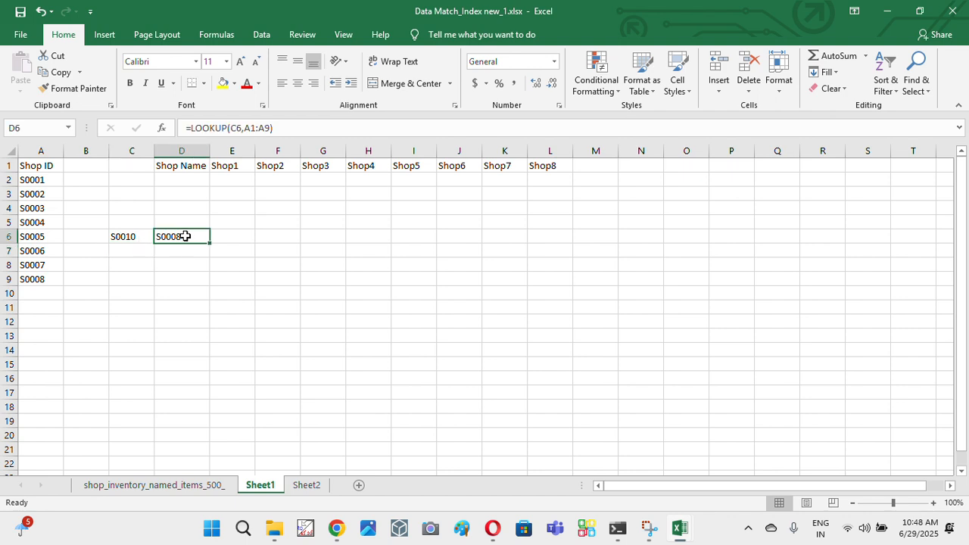
pyautogui.click(119, 235)
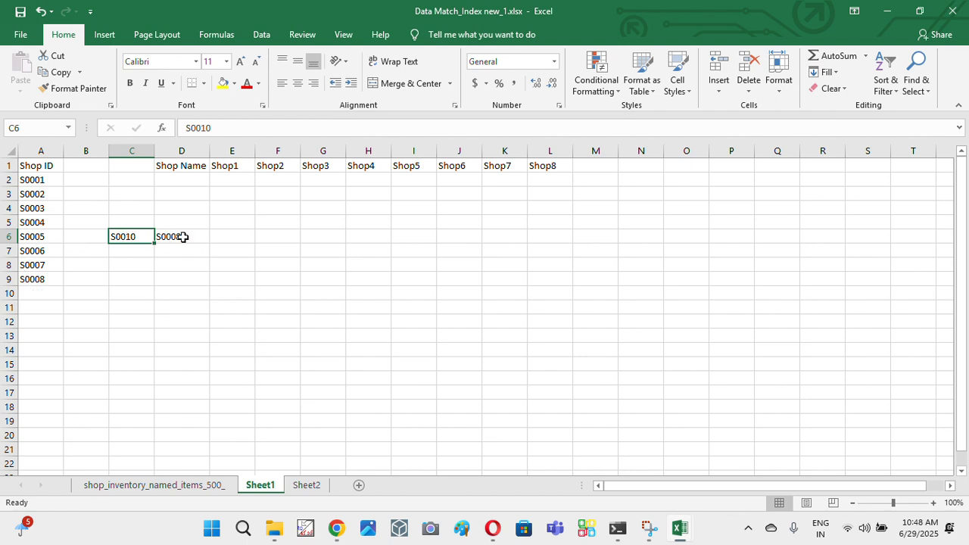
pyautogui.click(183, 237)
pyautogui.click(115, 236)
# - Change the lookup value in C6 to S0000 and check how the formula in D6 responds
pyautogui.doubleClick(140, 235)
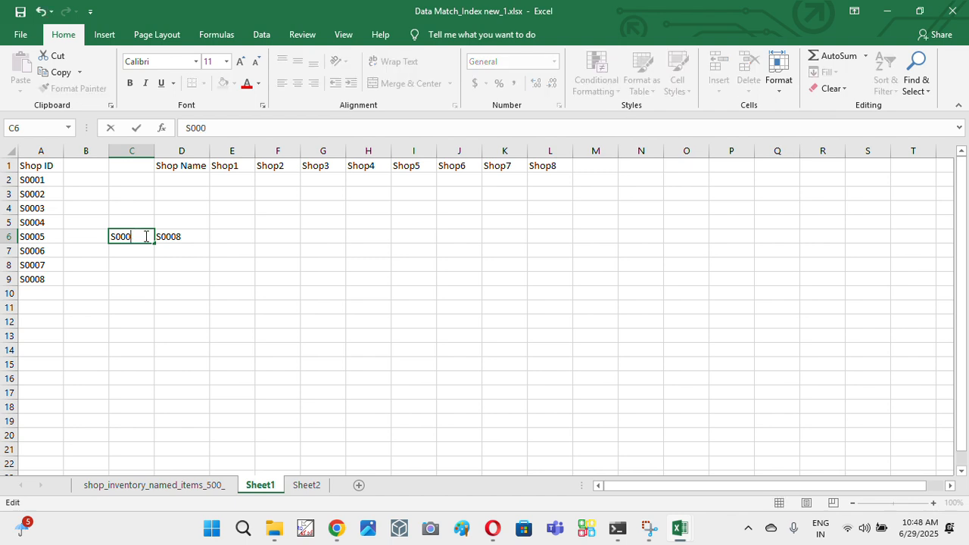
pyautogui.press('Return')
pyautogui.press('Left')
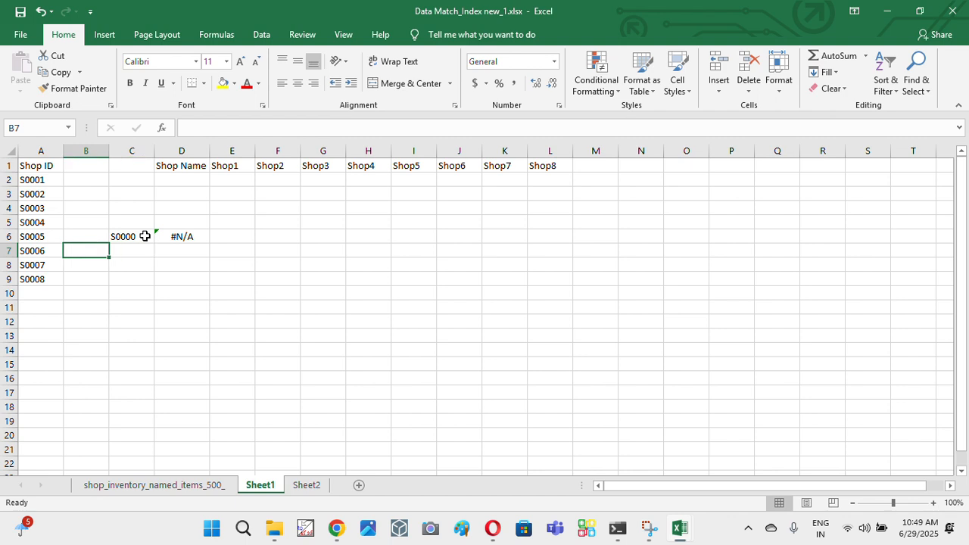
pyautogui.press('Up')
pyautogui.press('Right')
pyautogui.press('Right')
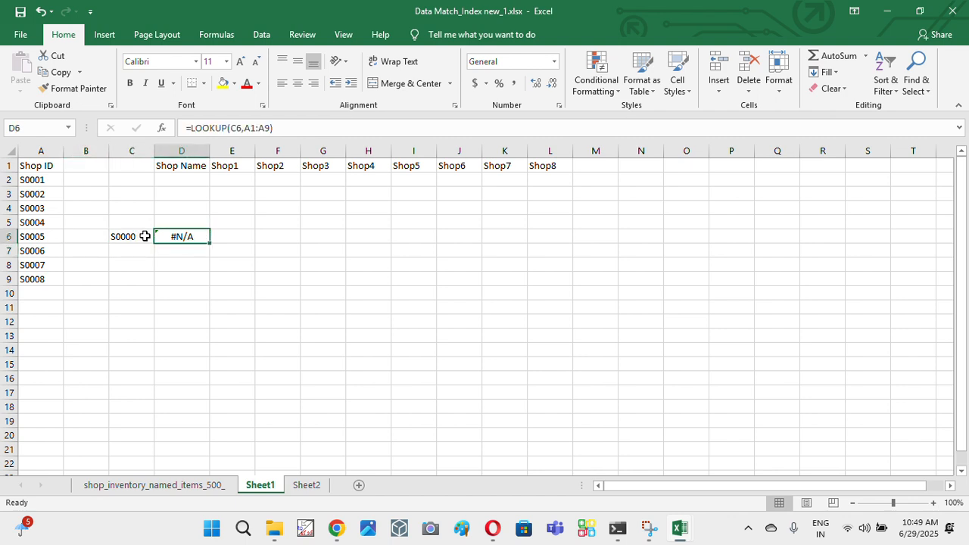
pyautogui.press('Left')
pyautogui.press('Left')
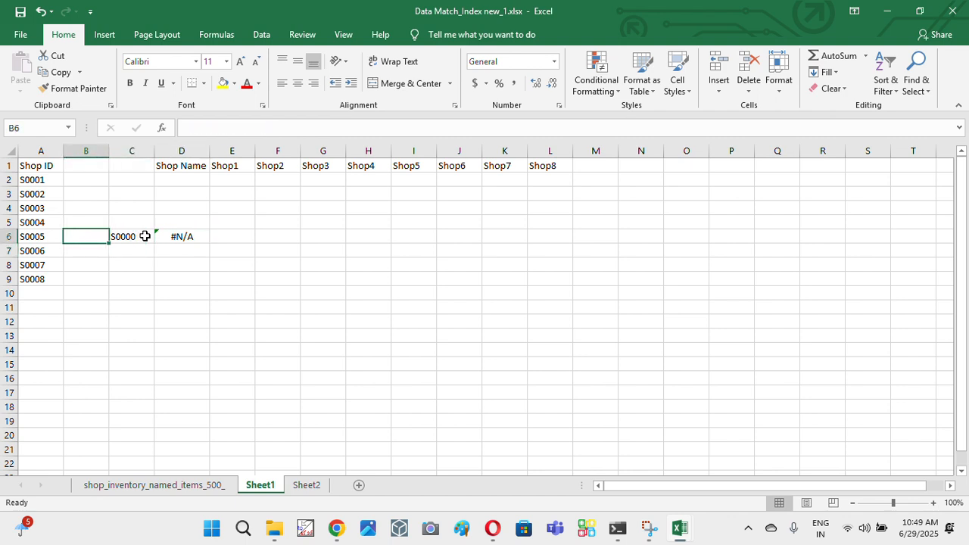
pyautogui.press('Right')
# - Set the lookup value in C6 back to S0010 and check the result in D6
pyautogui.doubleClick(146, 236)
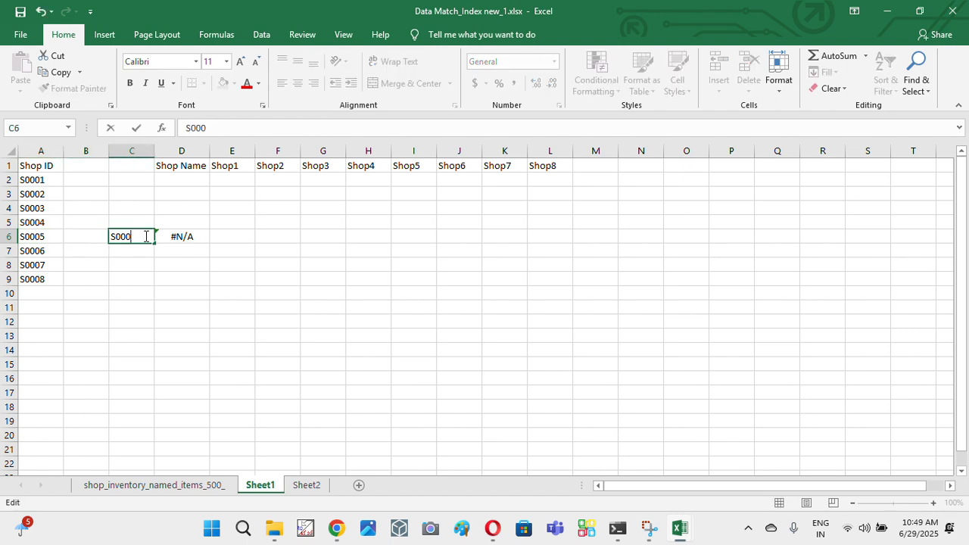
pyautogui.press('Return')
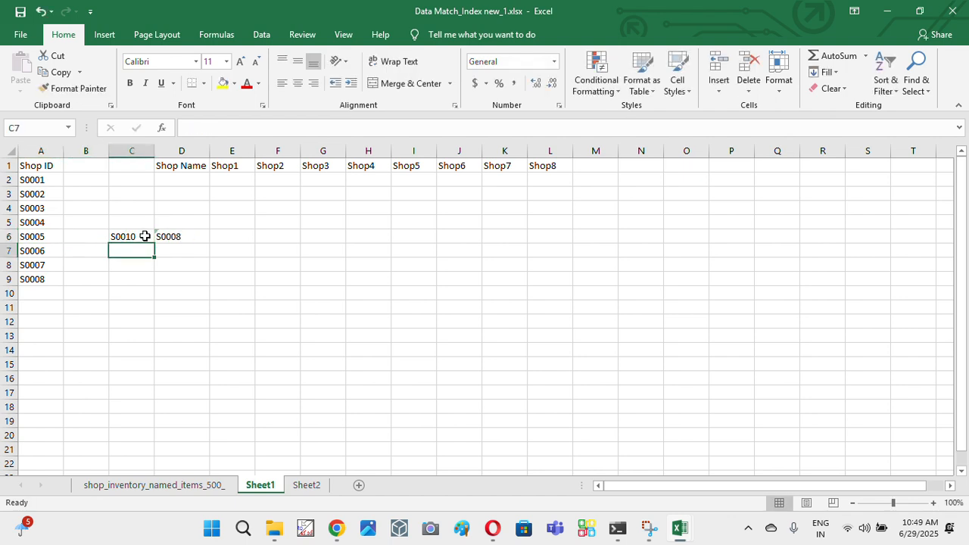
pyautogui.press('Up')
pyautogui.press('Right')
pyautogui.press('Left')
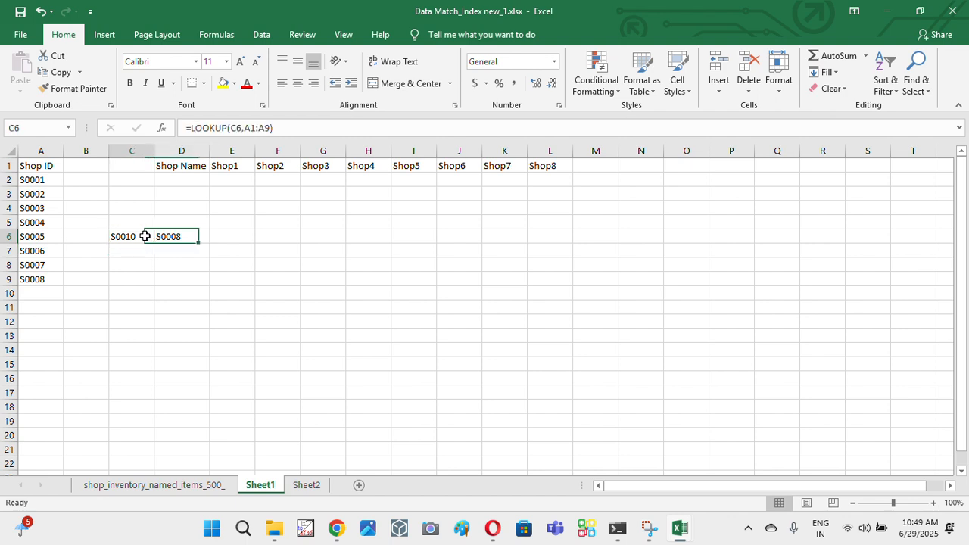
# - Extend the lookup value in C6 to S00100 and check the result in D6
pyautogui.doubleClick(146, 236)
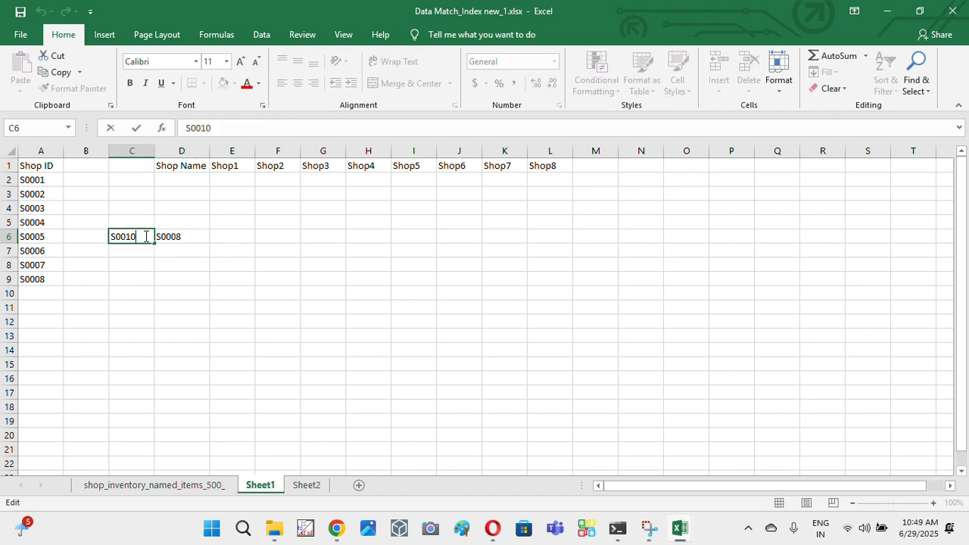
pyautogui.write('0')
pyautogui.press('Return')
pyautogui.press('Up')
pyautogui.press('Right')
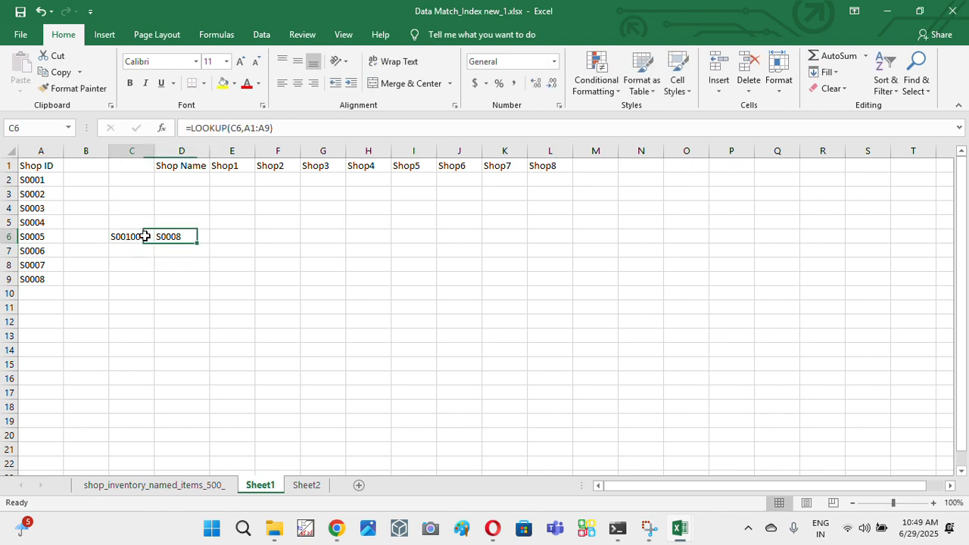
# - Compare the lookup value in C6 and the formula result in D6 with the end of the Shop ID list
pyautogui.press('Left')
pyautogui.press('Left')
pyautogui.press('Left')
pyautogui.press('Down')
pyautogui.press('Down')
pyautogui.press('Down')
pyautogui.press('Right')
pyautogui.press('Right')
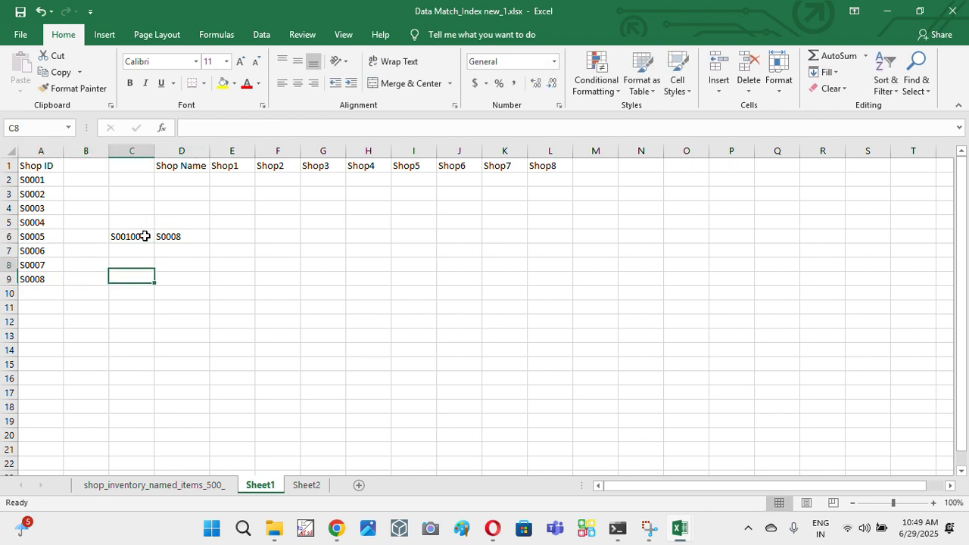
pyautogui.press('Up')
pyautogui.press('Up')
pyautogui.press('Up')
pyautogui.press('Right')
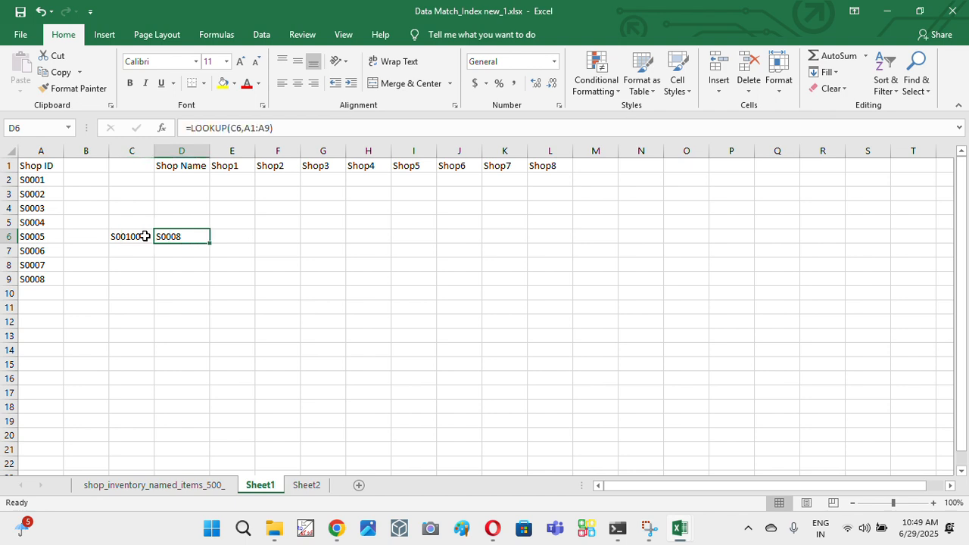
pyautogui.press('Left')
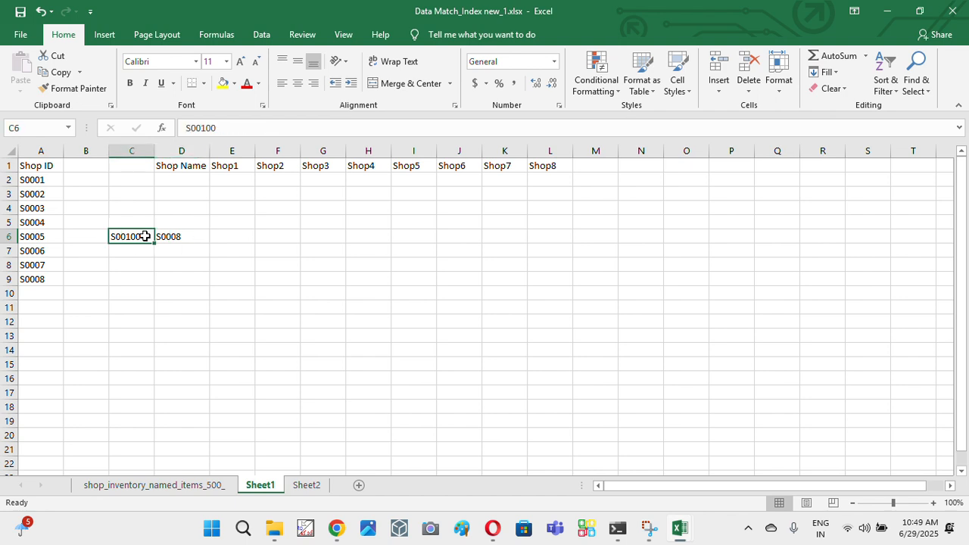
# - Restore the lookup value in C6 by copying shop ID S0005 from cell A6 into it
pyautogui.press('Left')
pyautogui.press('Left')
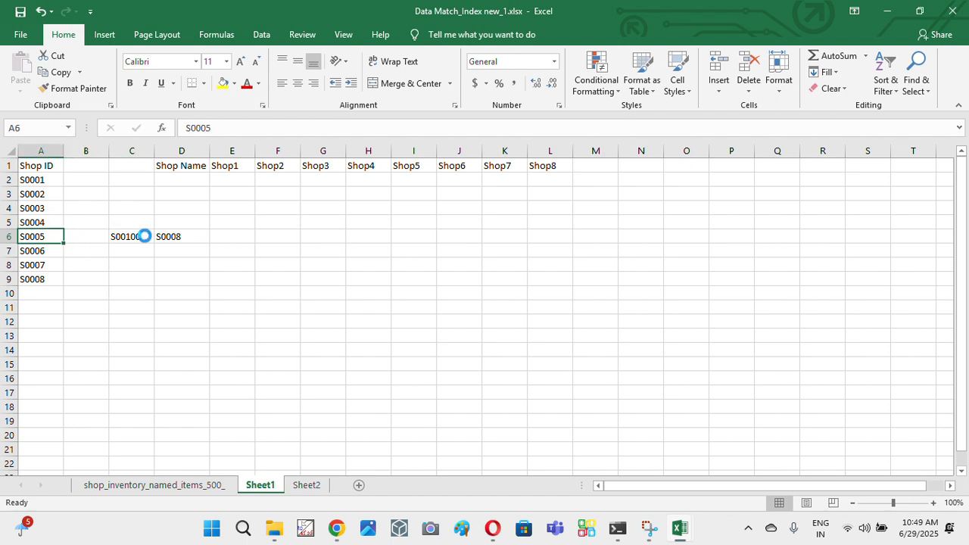
pyautogui.hotkey('ctrl', 'c')
pyautogui.press('Right')
pyautogui.press('Right')
pyautogui.hotkey('ctrl', 'alt', 'v')
pyautogui.press('Return')
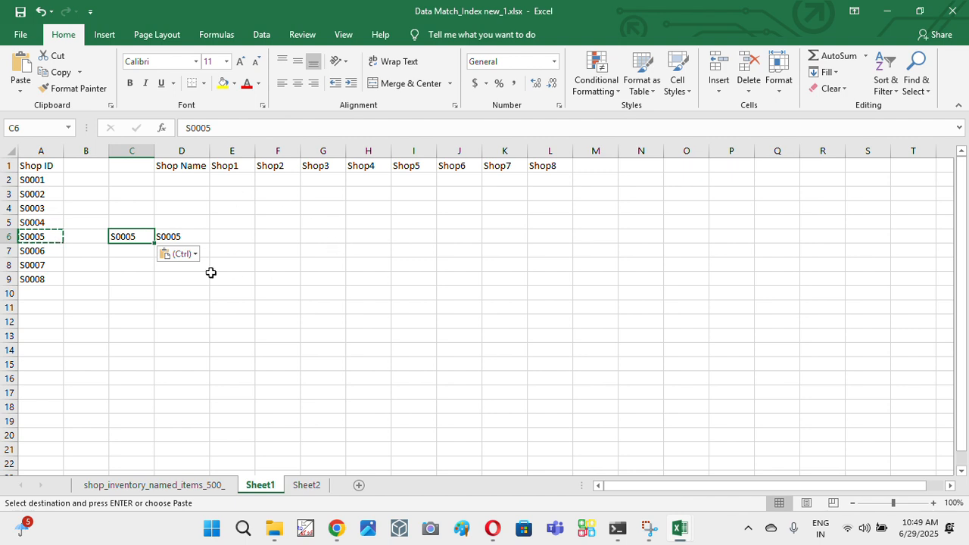
# - Trace which shop name in row 1 corresponds by position to shop ID S0005, and inspect the LOOKUP formula in D6
pyautogui.click(38, 237)
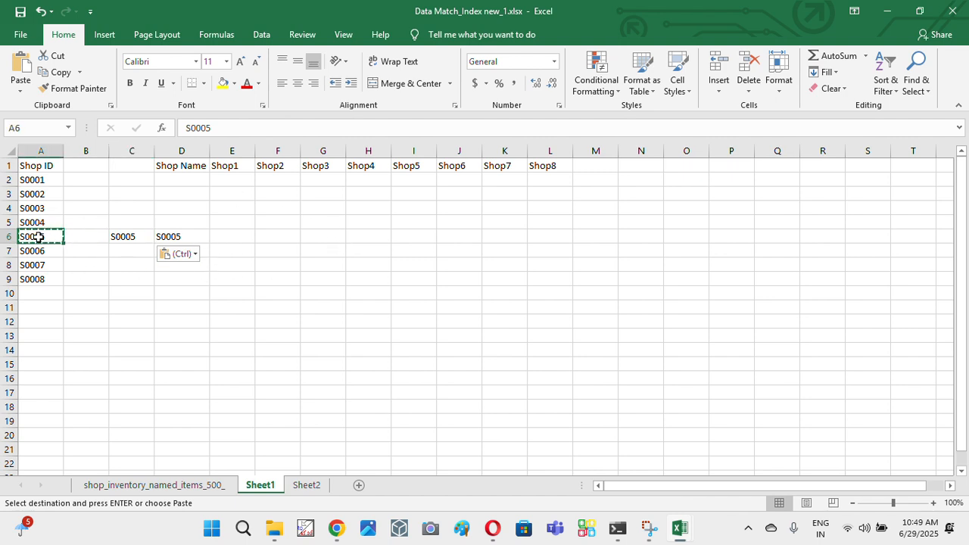
pyautogui.click(43, 182)
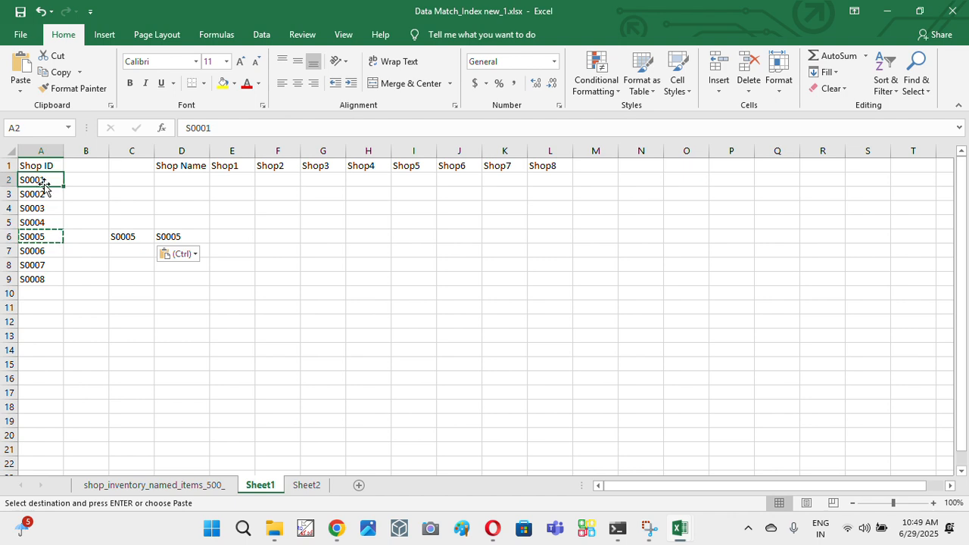
pyautogui.click(40, 194)
pyautogui.click(37, 206)
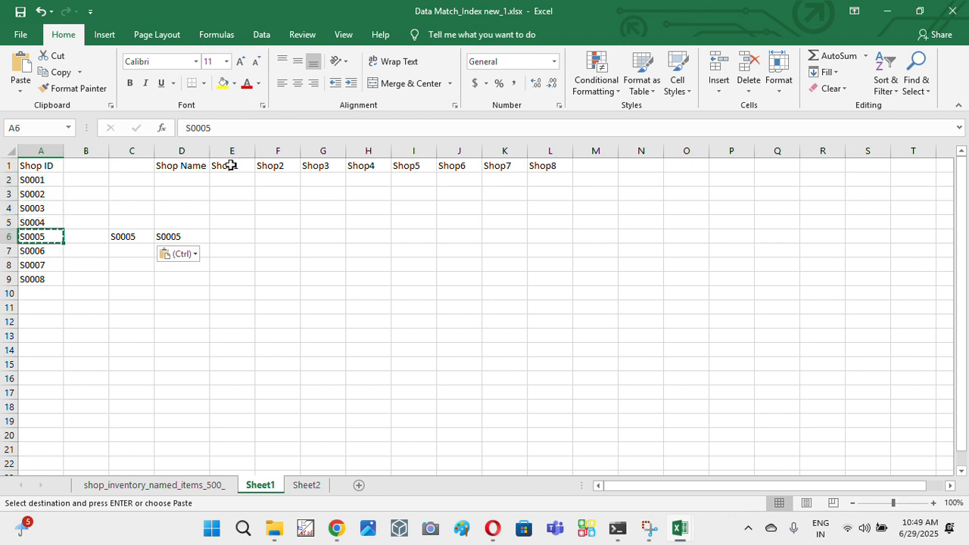
pyautogui.click(227, 165)
pyautogui.click(270, 164)
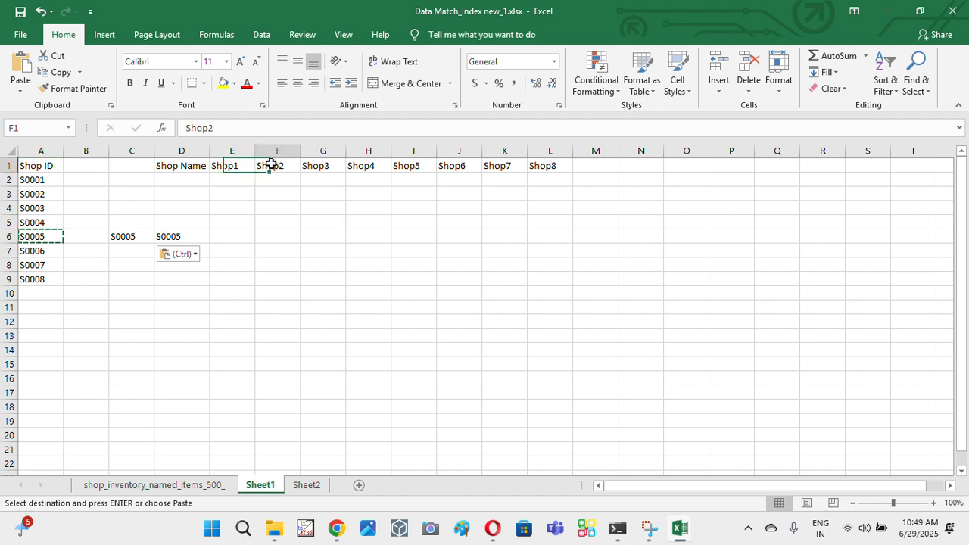
pyautogui.click(324, 163)
pyautogui.click(366, 165)
pyautogui.click(409, 165)
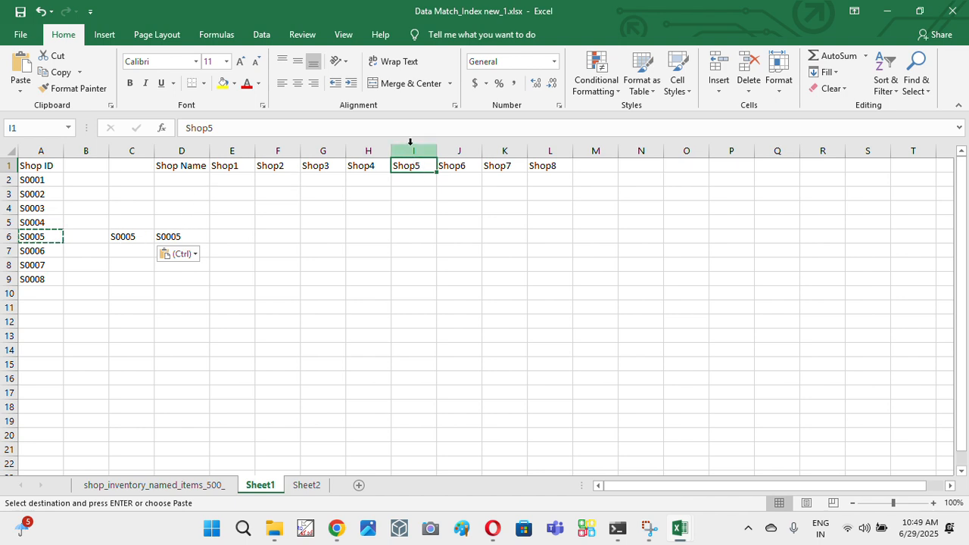
pyautogui.click(176, 237)
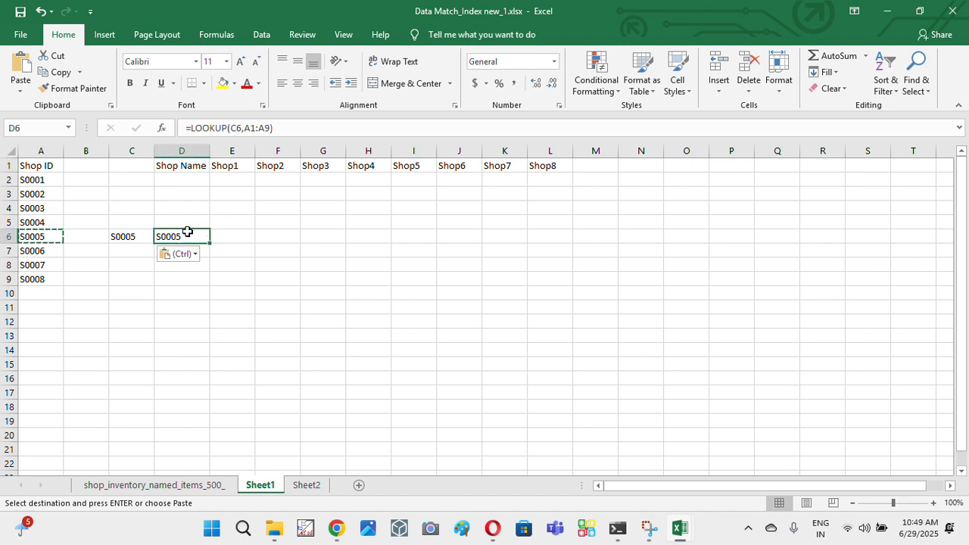
# - Add the shop name range D1:L1 as the result vector of the LOOKUP formula in D6
pyautogui.click(270, 128)
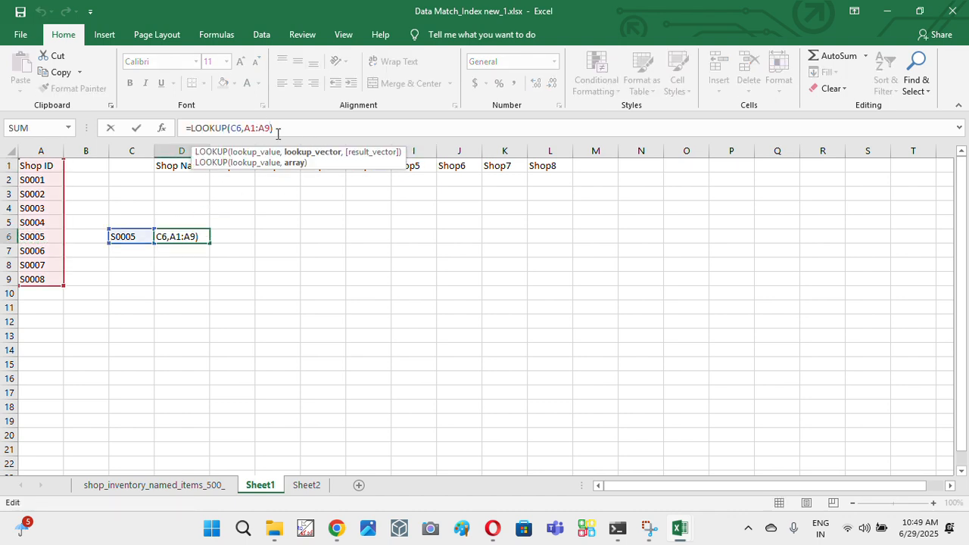
pyautogui.write(',')
pyautogui.press('BackSpace')
pyautogui.write(',')
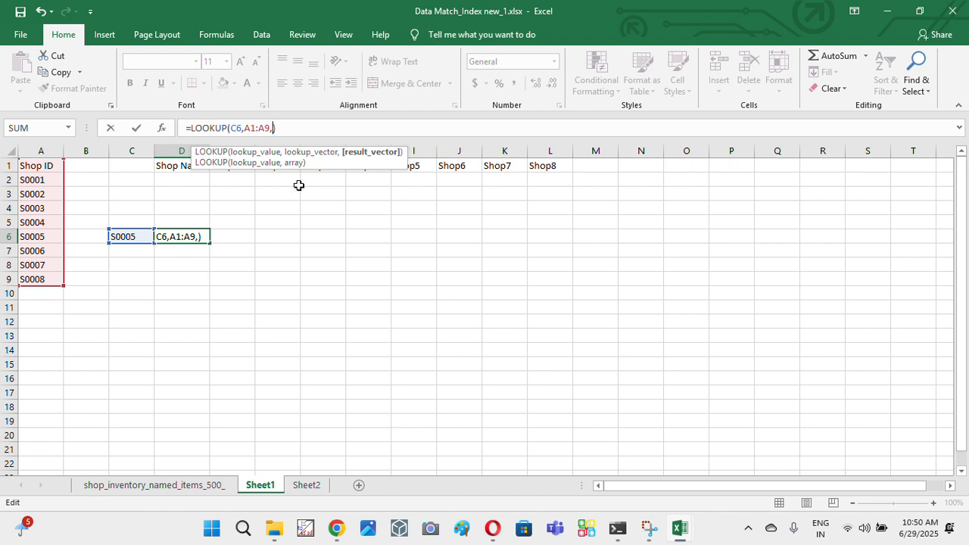
pyautogui.click(173, 178)
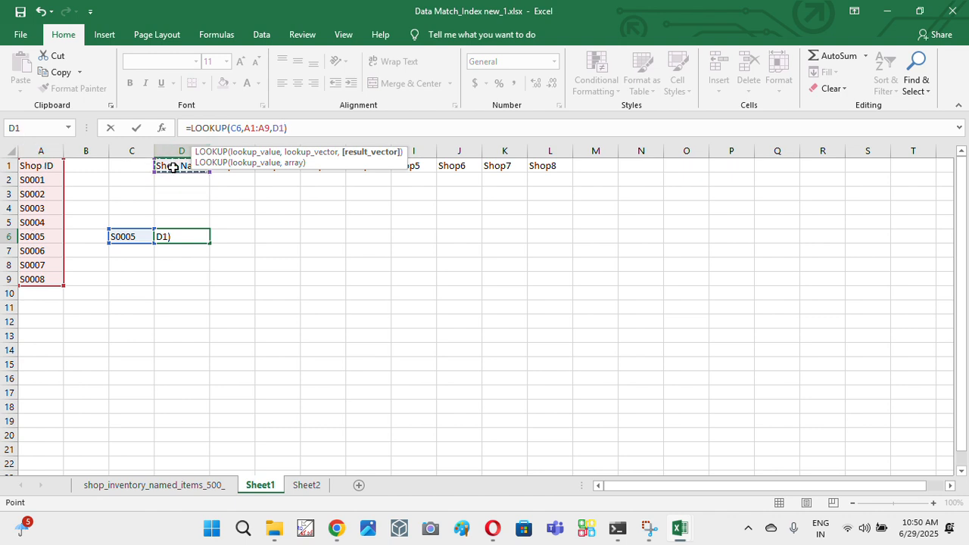
pyautogui.moveTo(173, 167); pyautogui.dragTo(564, 168)
pyautogui.hotkey('shift', 'Right')
pyautogui.hotkey('shift', 'Right')
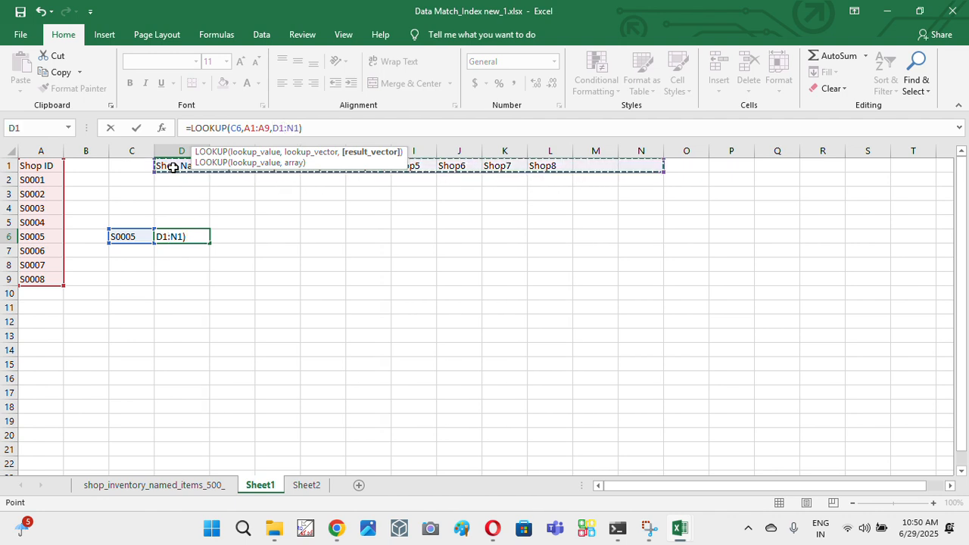
pyautogui.hotkey('shift', 'Left')
pyautogui.hotkey('shift', 'Left')
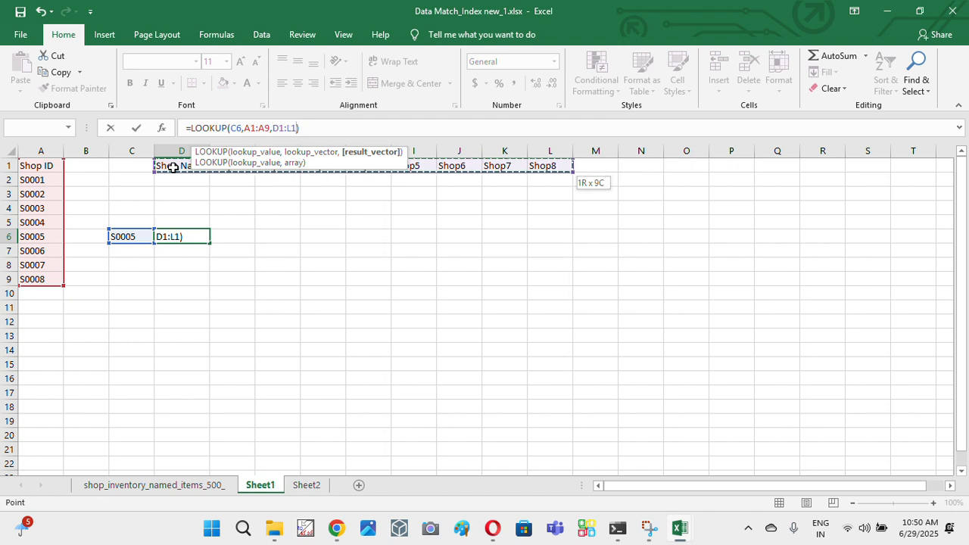
pyautogui.hotkey('shift', 'Left')
pyautogui.hotkey('shift', 'Right')
pyautogui.press('Return')
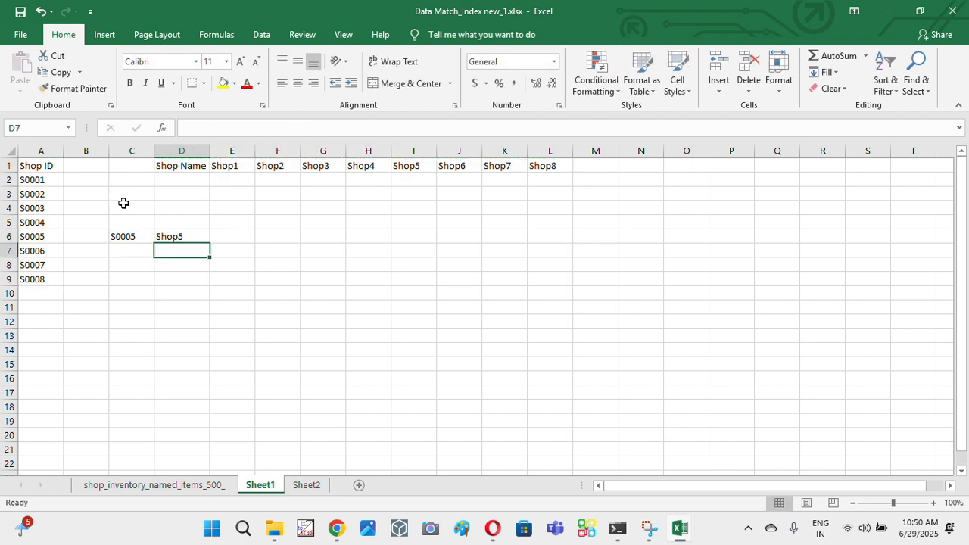
# - Examine the LOOKUP result in D6 and trace shop ID S0005 in column A to the matching position among the shop names in row 1
pyautogui.click(198, 238)
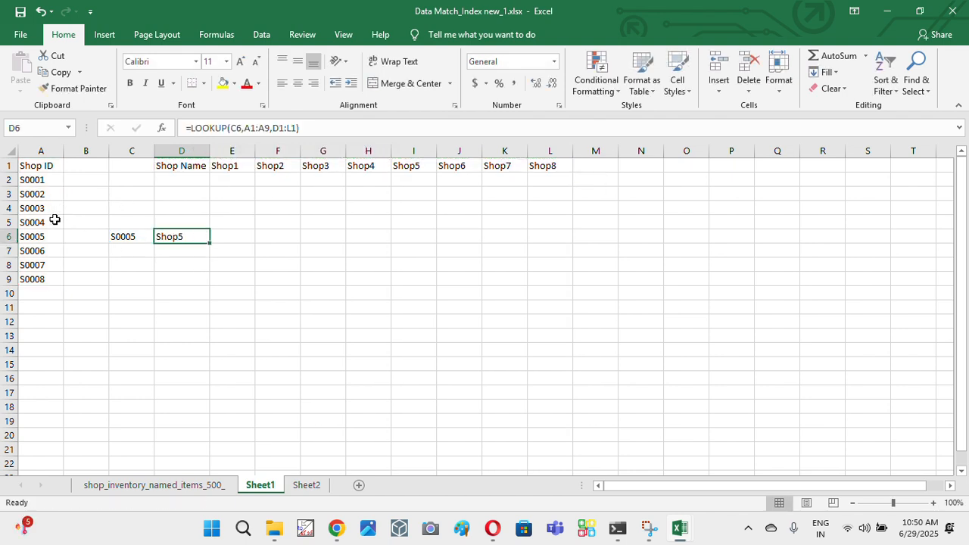
pyautogui.moveTo(49, 164); pyautogui.dragTo(42, 180)
pyautogui.click(41, 180)
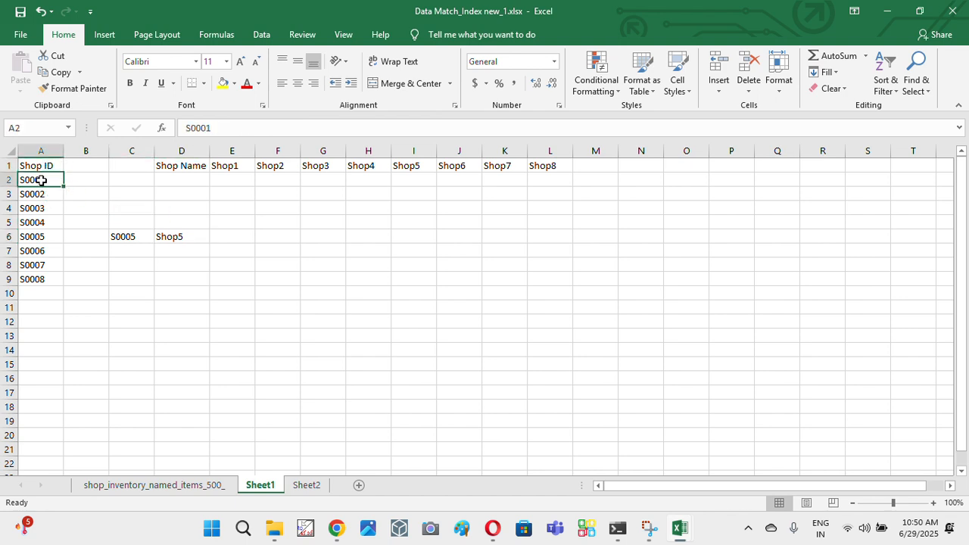
pyautogui.press('Down')
pyautogui.press('Down')
pyautogui.press('Down')
pyautogui.press('Down')
pyautogui.press('Down')
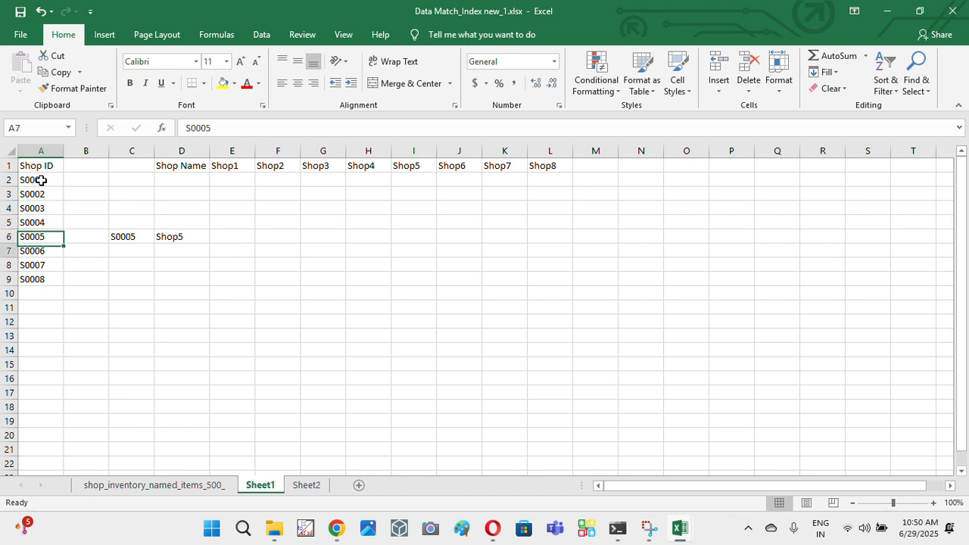
pyautogui.press('Up')
pyautogui.press('Right')
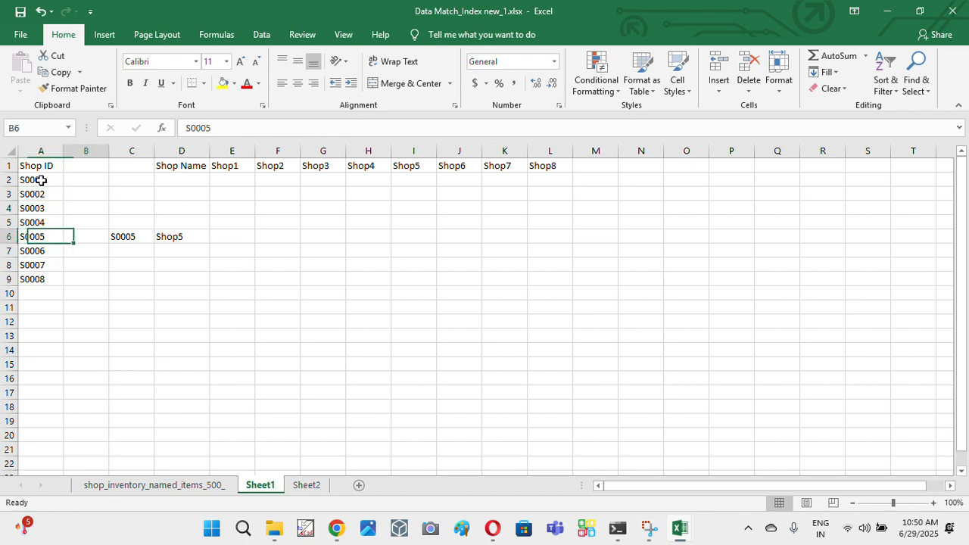
pyautogui.press('Right')
pyautogui.press('Right')
pyautogui.press('Up')
pyautogui.press('Up')
pyautogui.press('Up')
pyautogui.press('Up')
pyautogui.press('Up')
pyautogui.press('Right')
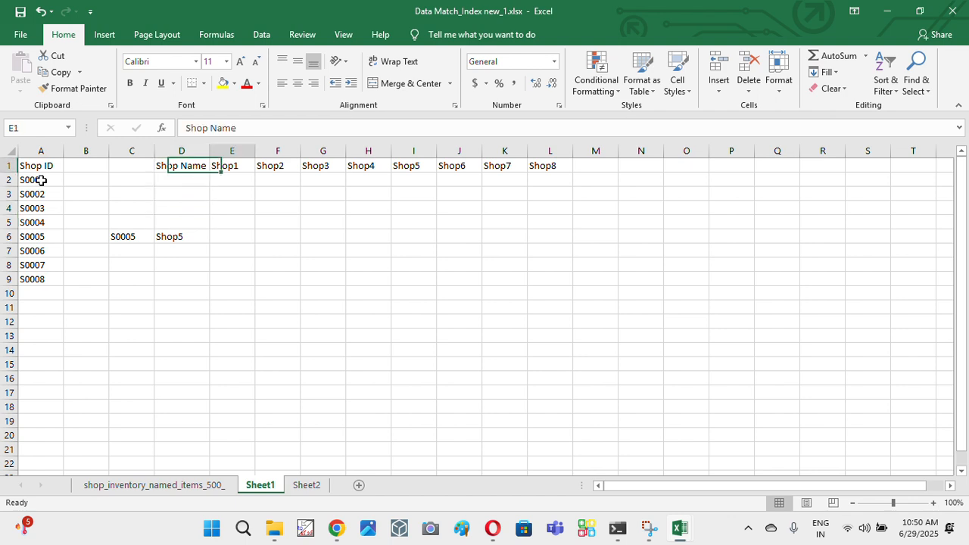
pyautogui.press('Right')
pyautogui.press('Right')
pyautogui.press('Right')
pyautogui.press('Right')
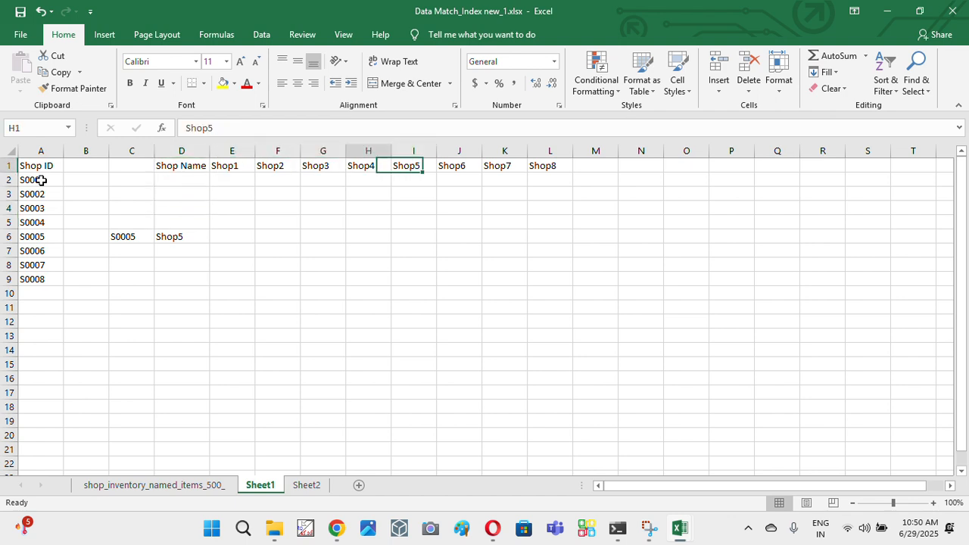
# - Test the lookup with another ID by copying shop ID S0007 from A8 into C6
pyautogui.press('Left')
pyautogui.press('Left')
pyautogui.press('Left')
pyautogui.press('Left')
pyautogui.press('Down')
pyautogui.press('Down')
pyautogui.press('Down')
pyautogui.press('Down')
pyautogui.press('Down')
pyautogui.press('Left')
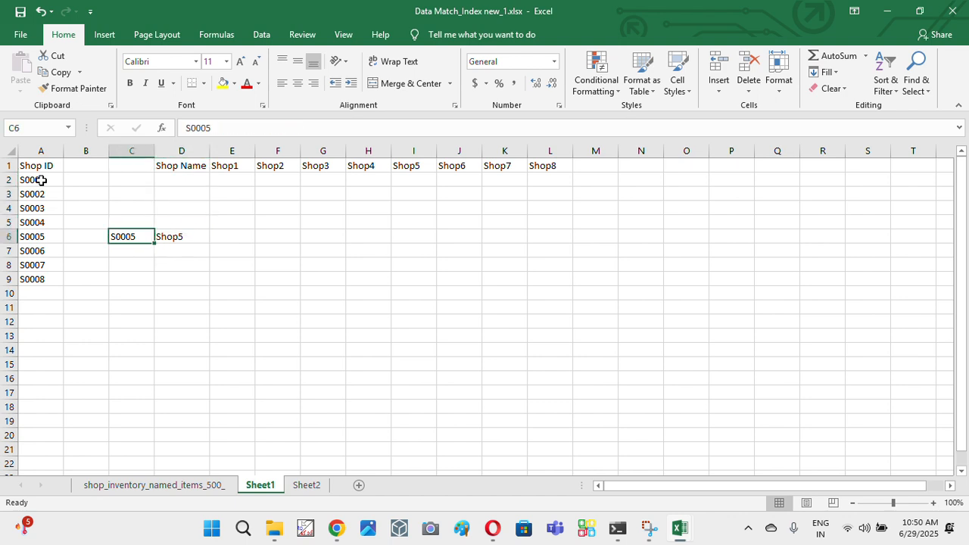
pyautogui.press('Left')
pyautogui.press('Left')
pyautogui.press('Down')
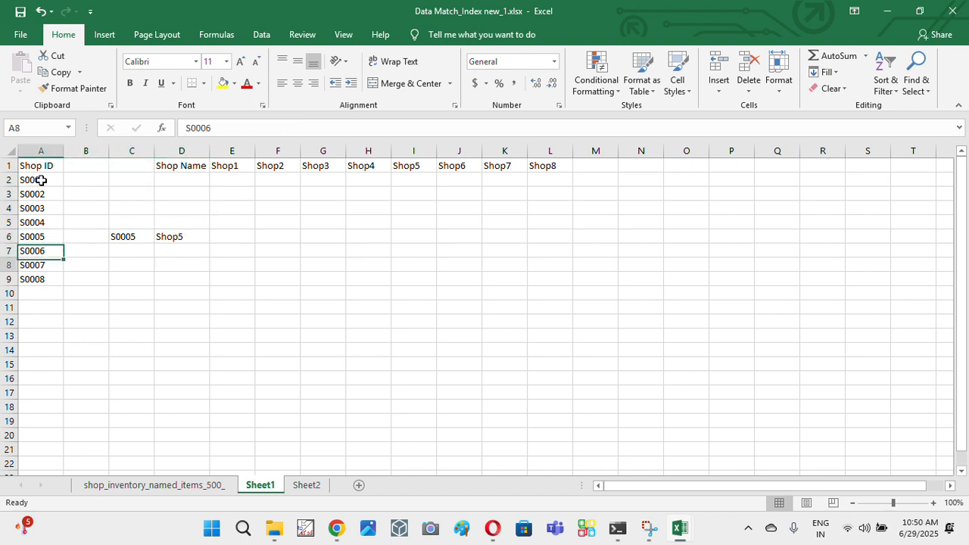
pyautogui.press('Down')
pyautogui.hotkey('ctrl', 'c')
pyautogui.press('Right')
pyautogui.press('Up')
pyautogui.press('Right')
pyautogui.hotkey('ctrl', 'v')
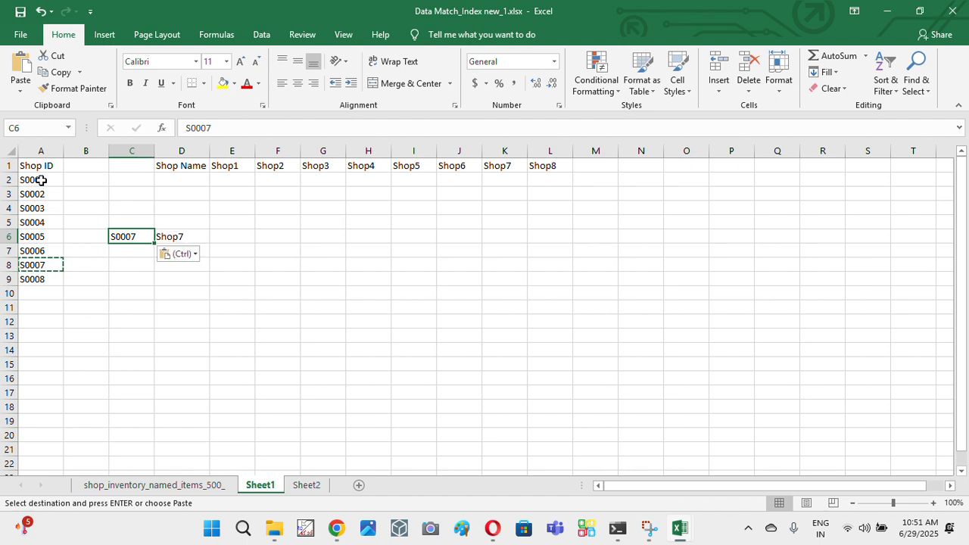
# - Restore the lookup value in C6 by copying shop ID S0005 from A6, and check the result in D6
pyautogui.press('Right')
pyautogui.press('Left')
pyautogui.press('Left')
pyautogui.press('Left')
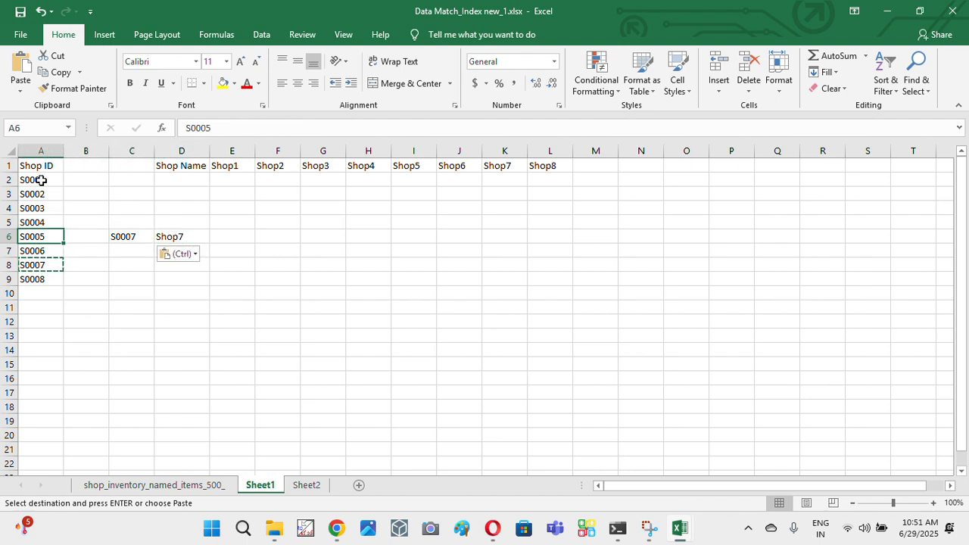
pyautogui.hotkey('ctrl', 'c')
pyautogui.press('Right')
pyautogui.press('Right')
pyautogui.hotkey('ctrl', 'v')
pyautogui.press('Right')
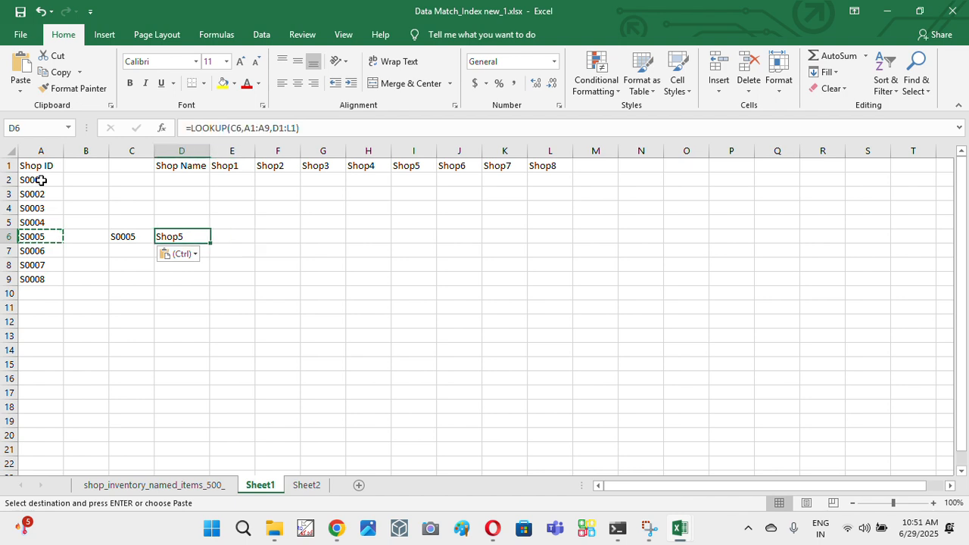
# - Copy shop ID S0002 from A3 into C7 as a second lookup value
pyautogui.press('Left')
pyautogui.press('Left')
pyautogui.press('Left')
pyautogui.press('Up')
pyautogui.press('Up')
pyautogui.press('Up')
pyautogui.hotkey('ctrl', 'c')
pyautogui.press('Down')
pyautogui.press('Down')
pyautogui.press('Down')
pyautogui.press('Down')
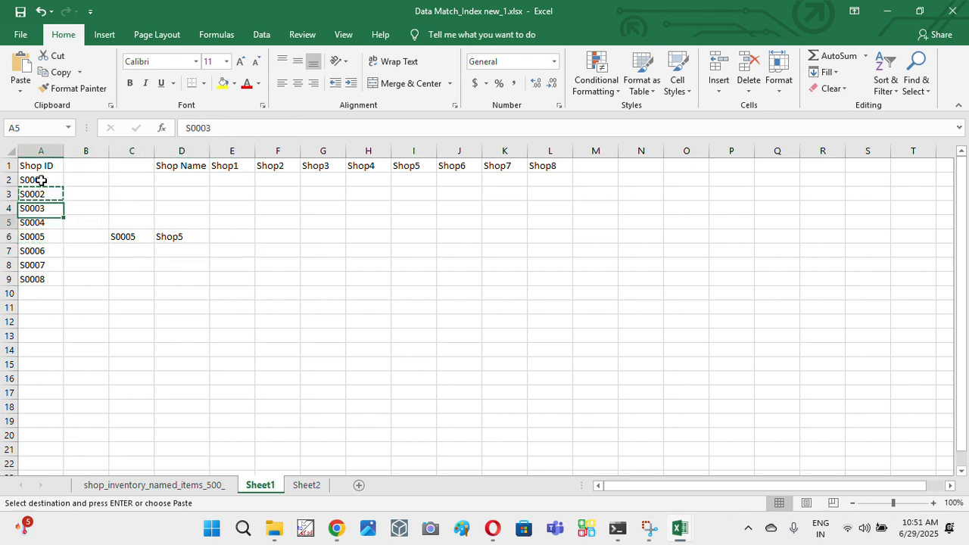
pyautogui.press('Right')
pyautogui.press('Right')
pyautogui.hotkey('ctrl', 'v')
pyautogui.press('Left')
pyautogui.press('Left')
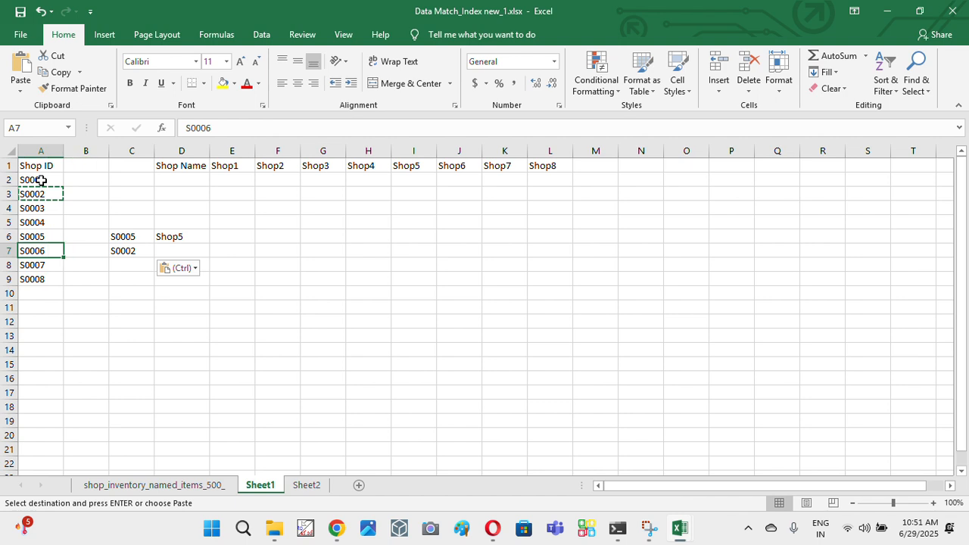
pyautogui.press('Down')
pyautogui.hotkey('ctrl', 'v')
pyautogui.press('Right')
pyautogui.press('Down')
pyautogui.press('Right')
pyautogui.press('Left')
pyautogui.press('Left')
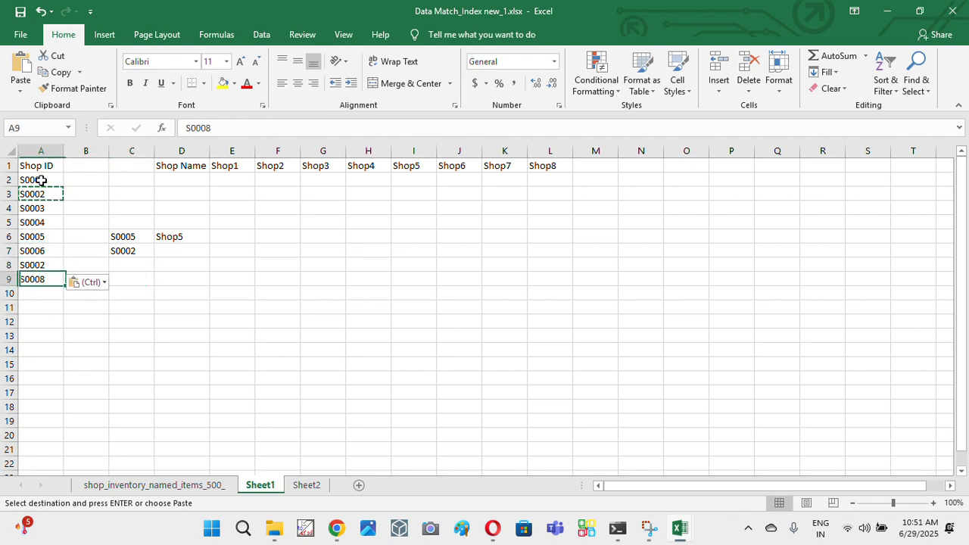
pyautogui.press('Up')
pyautogui.hotkey('ctrl', 'z')
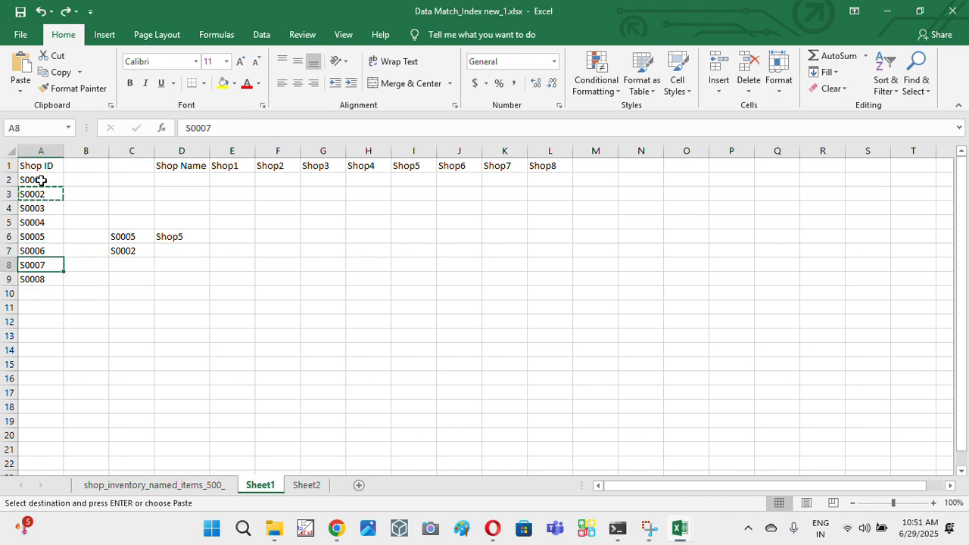
# - Copy shop ID S0007 from A8 into C8 as a third lookup value
pyautogui.hotkey('ctrl', 'c')
pyautogui.press('Right')
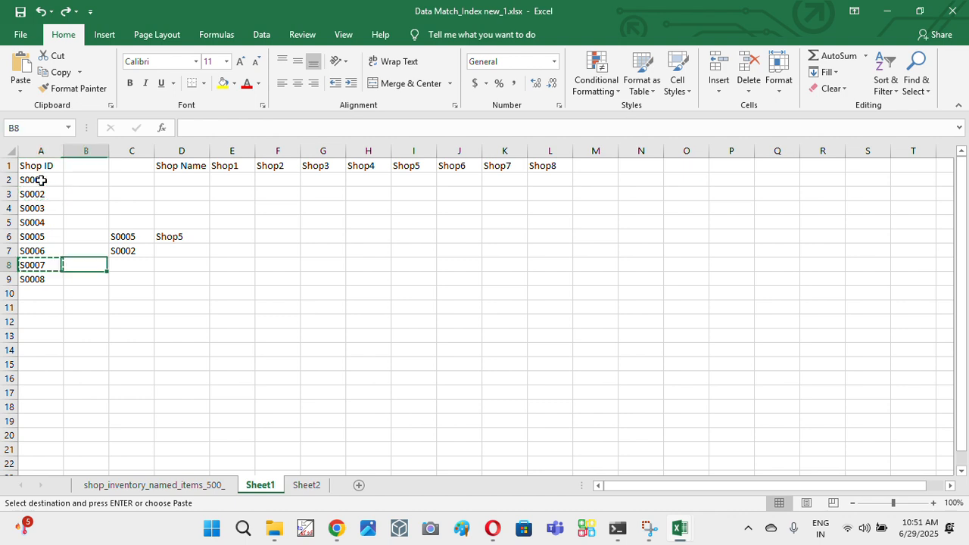
pyautogui.press('Right')
pyautogui.press('Down')
pyautogui.press('Up')
pyautogui.hotkey('ctrl', 'v')
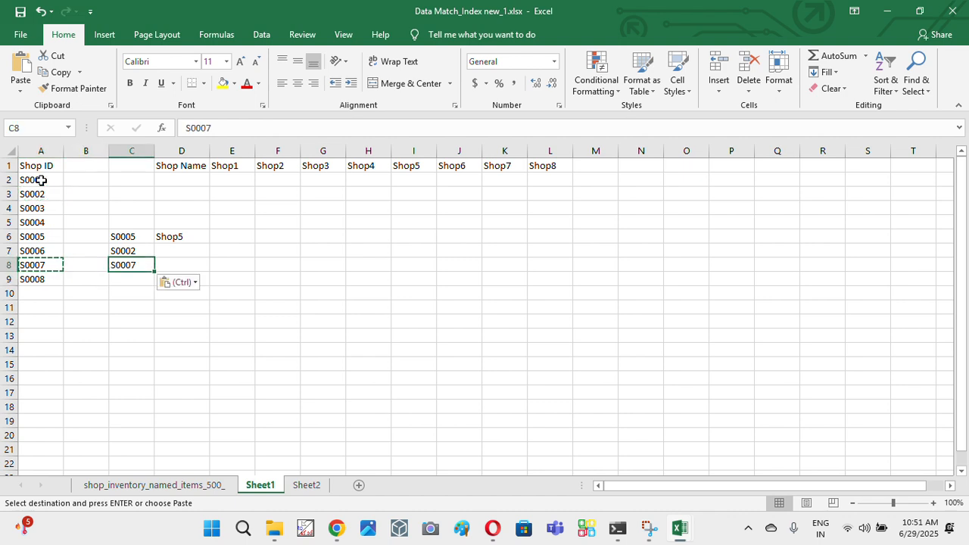
pyautogui.press('Escape')
# - Make the lookup vector in D6's LOOKUP formula an absolute reference, $A$1:$A$9
pyautogui.press('Right')
pyautogui.press('Up')
pyautogui.press('Up')
pyautogui.press('Down')
pyautogui.press('Down')
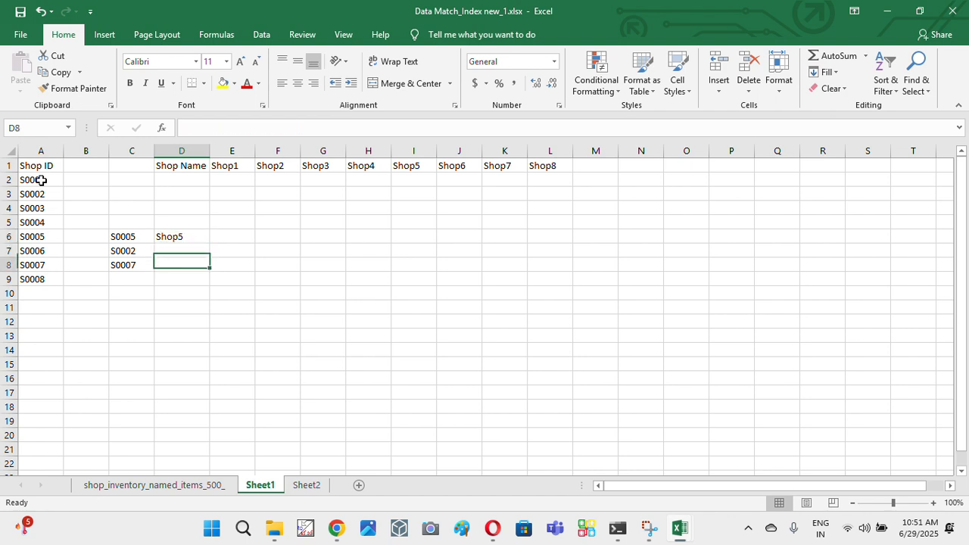
pyautogui.press('Up')
pyautogui.press('Up')
pyautogui.press('Up')
pyautogui.press('Down')
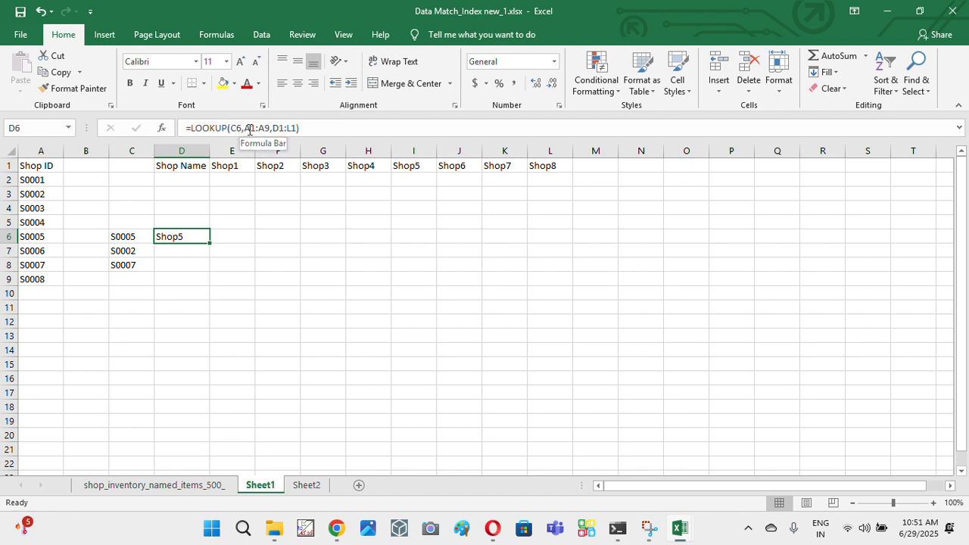
pyautogui.moveTo(245, 128); pyautogui.dragTo(269, 130)
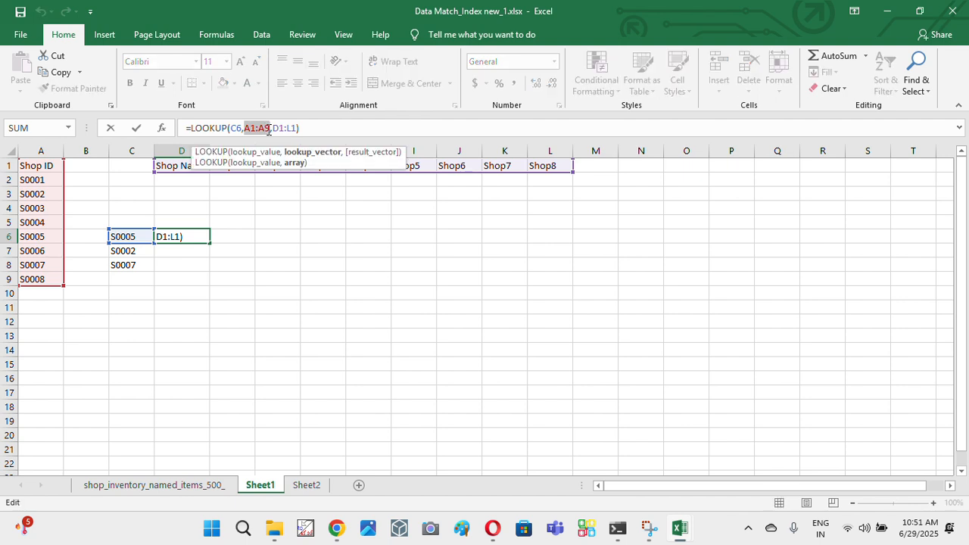
pyautogui.press('F4')
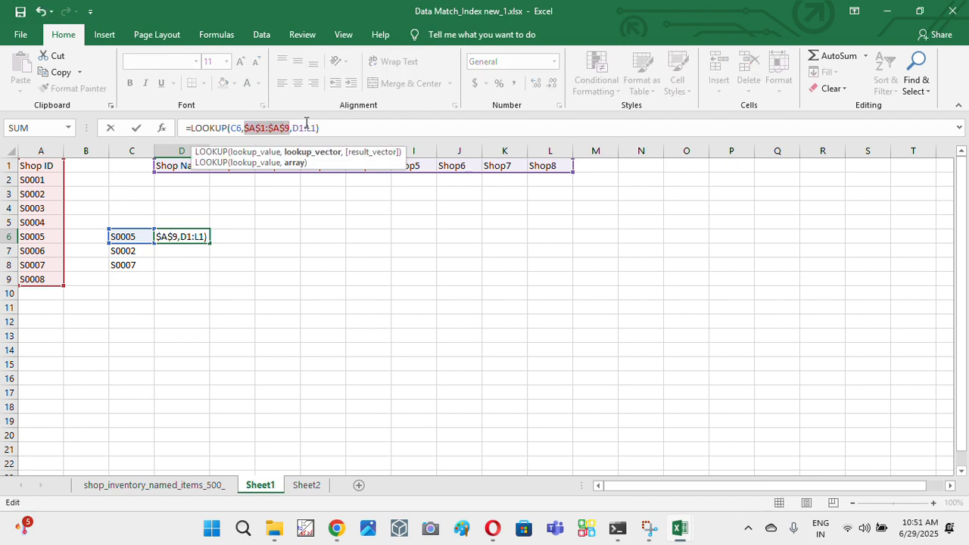
# - Make the result vector in D6's LOOKUP formula an absolute reference, $D$1:$L$1, and commit the formula
pyautogui.click(296, 129)
pyautogui.click(313, 129)
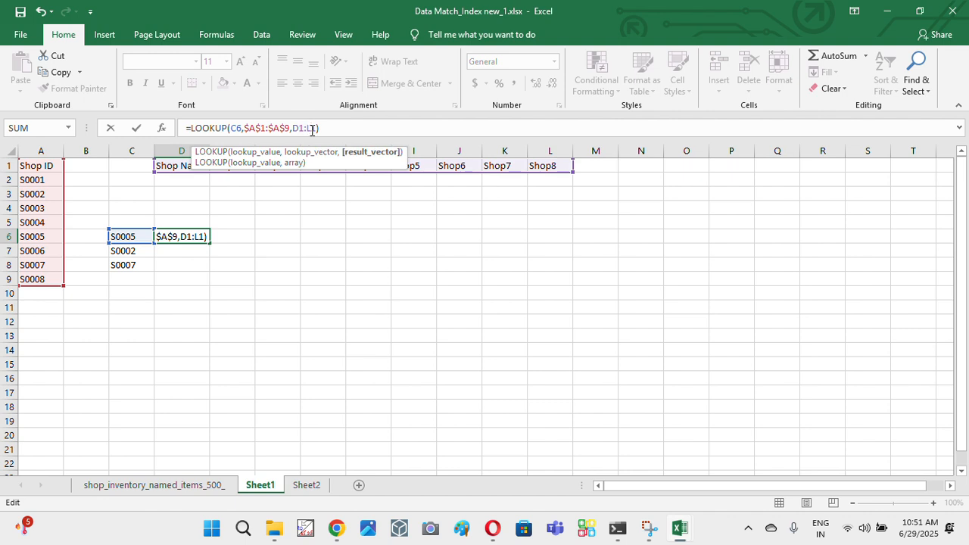
pyautogui.moveTo(298, 130); pyautogui.dragTo(324, 127)
pyautogui.press('F4')
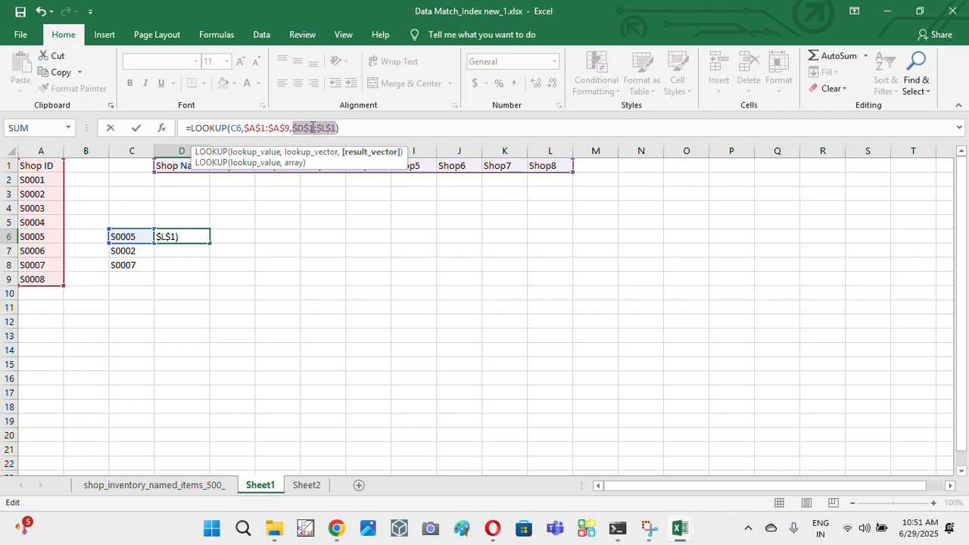
pyautogui.press('Return')
pyautogui.press('Up')
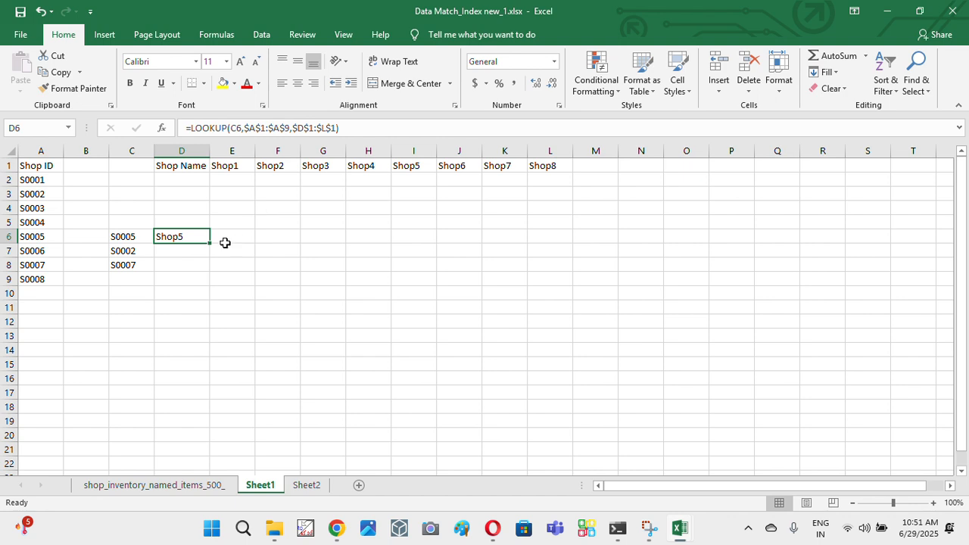
# - Fill the LOOKUP formula from D6 down to D8 and check the shop names returned for each ID
pyautogui.moveTo(210, 246); pyautogui.dragTo(190, 275)
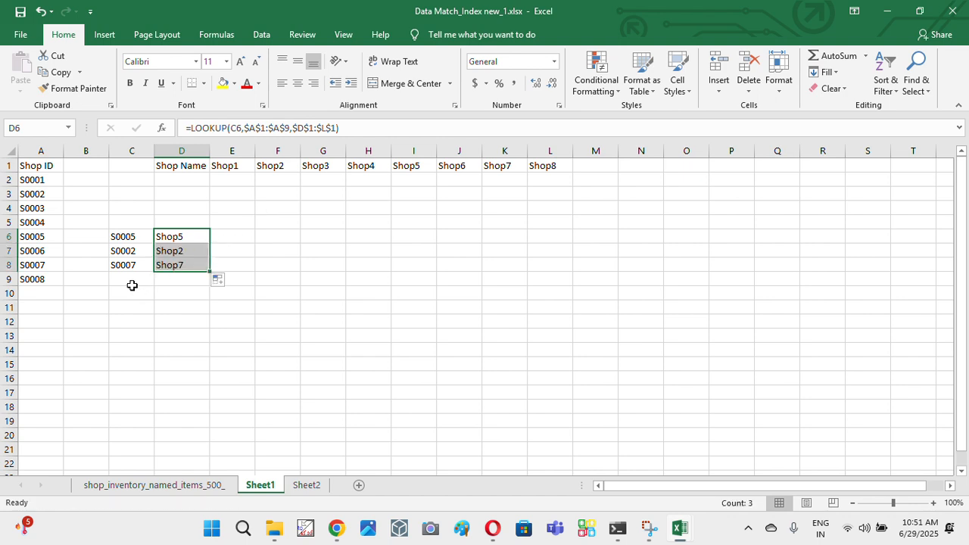
pyautogui.click(131, 283)
pyautogui.moveTo(133, 250); pyautogui.dragTo(189, 260)
# - Change the result vector in D6's LOOKUP formula to the relative reference D1:L1 and commit the formula
pyautogui.click(197, 237)
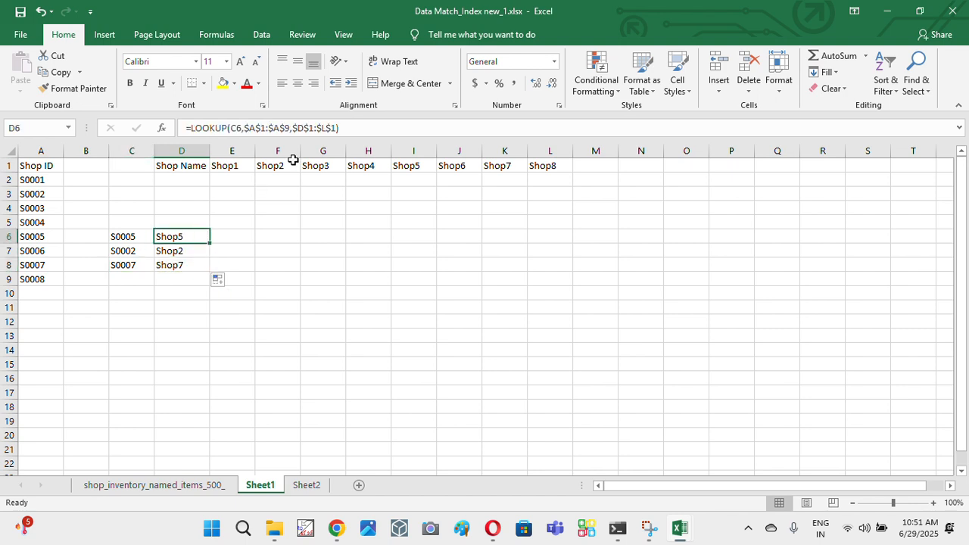
pyautogui.doubleClick(310, 127)
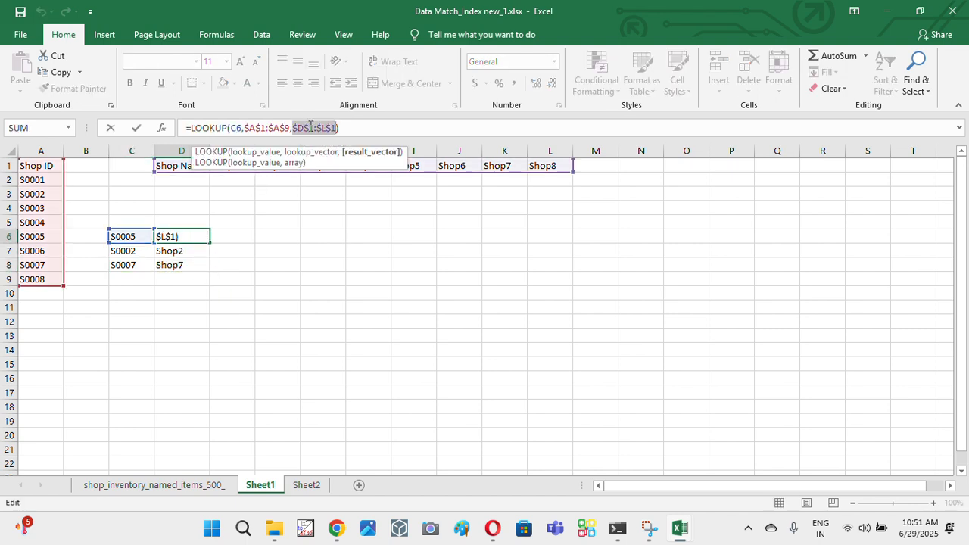
pyautogui.press('F4')
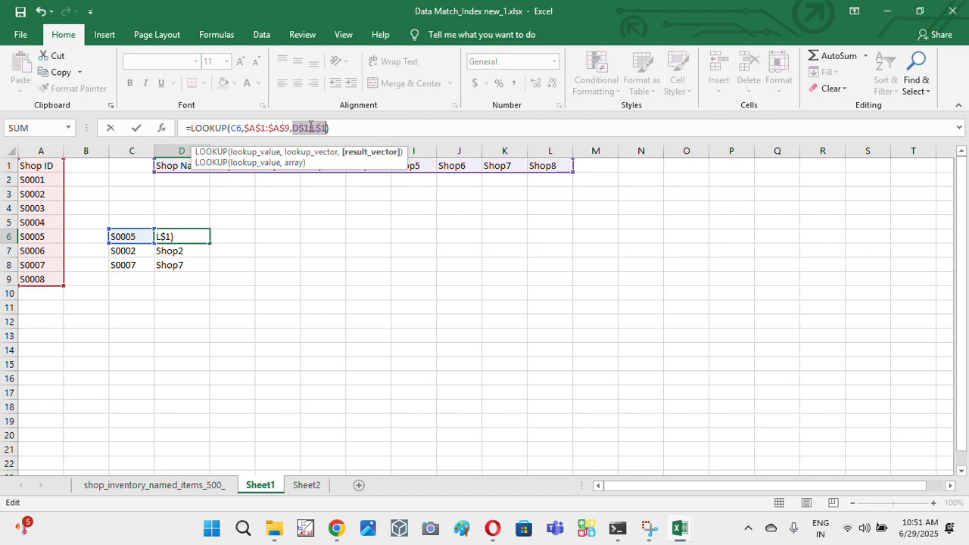
pyautogui.press('F4')
pyautogui.press('F4')
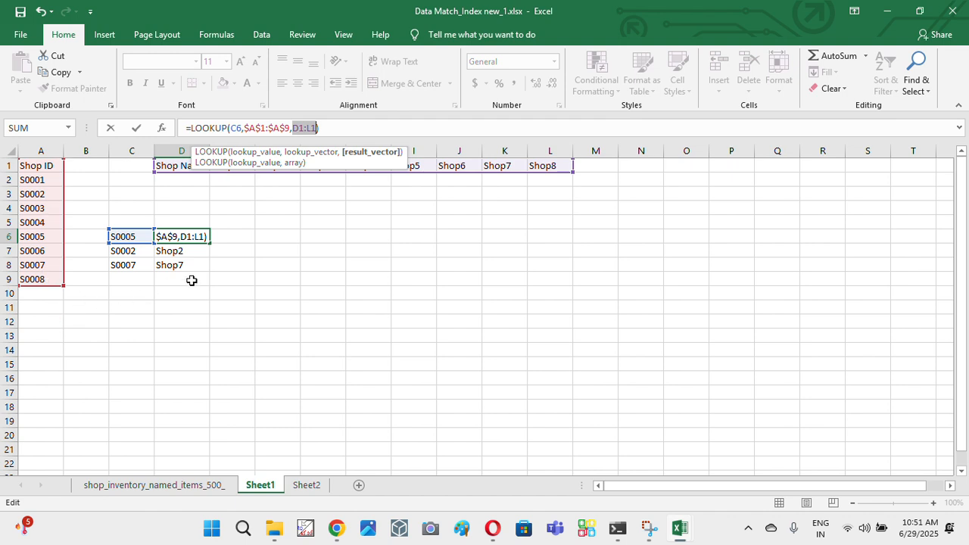
pyautogui.press('F4')
pyautogui.press('Return')
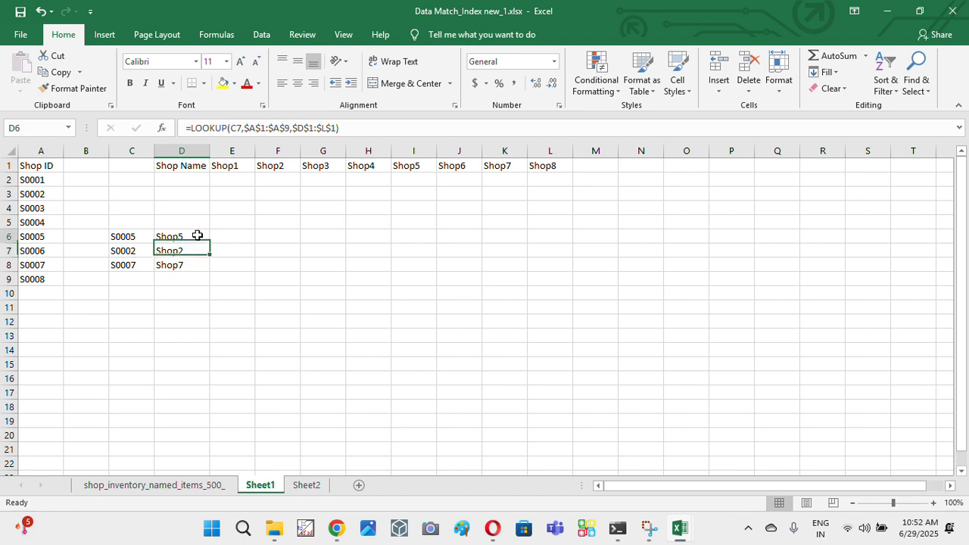
# - Fill the LOOKUP formula from D6 down to D8 and examine the ranges referenced in D7
pyautogui.click(196, 236)
pyautogui.moveTo(210, 243); pyautogui.dragTo(191, 266)
pyautogui.click(190, 250)
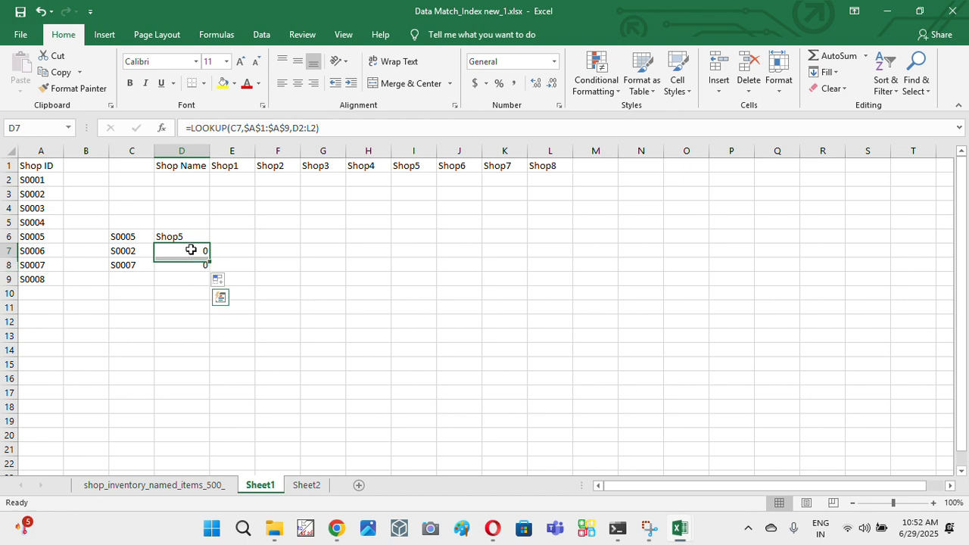
pyautogui.doubleClick(190, 250)
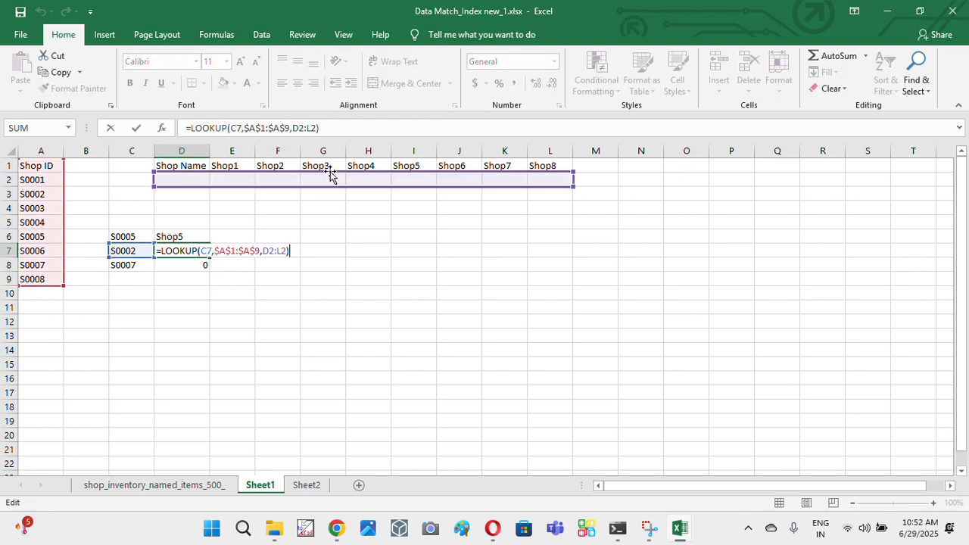
pyautogui.press('Escape')
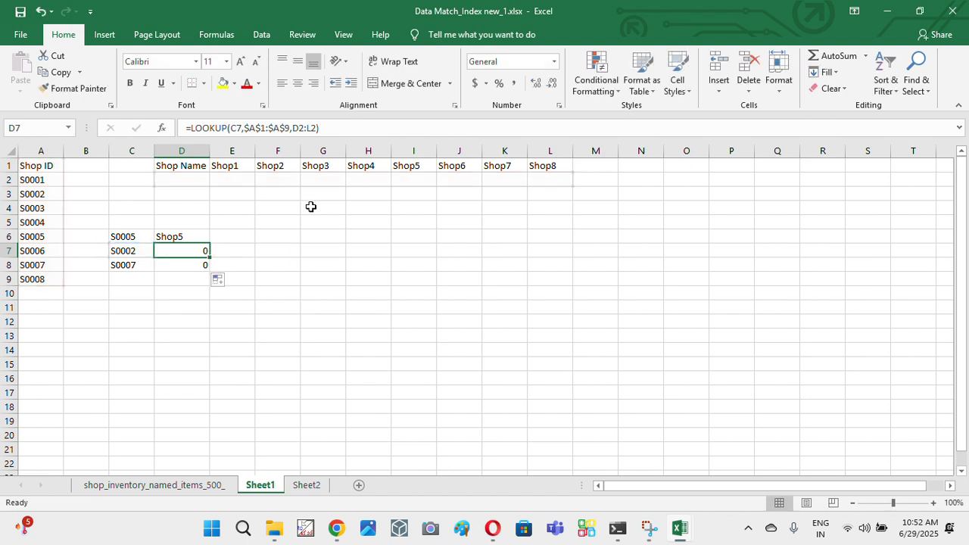
# - Examine which result vector the filled formulas in D8 and D7 refer to
pyautogui.press('Down')
pyautogui.press('F2')
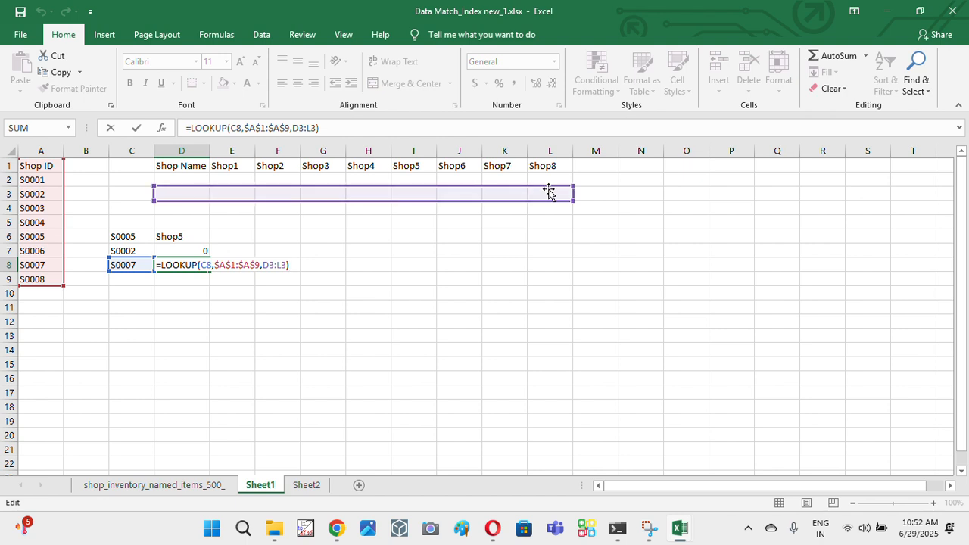
pyautogui.hotkey('ctrl', 'Return')
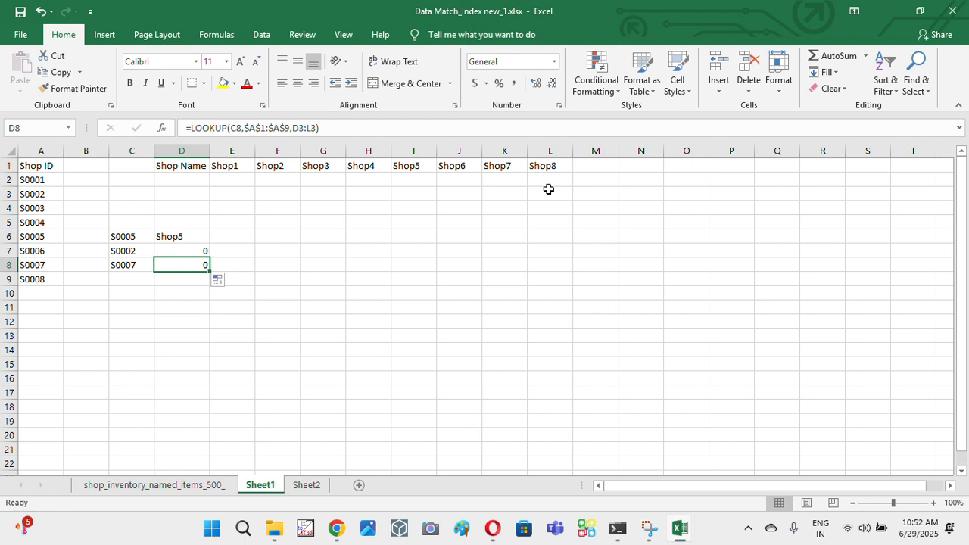
pyautogui.press('Up')
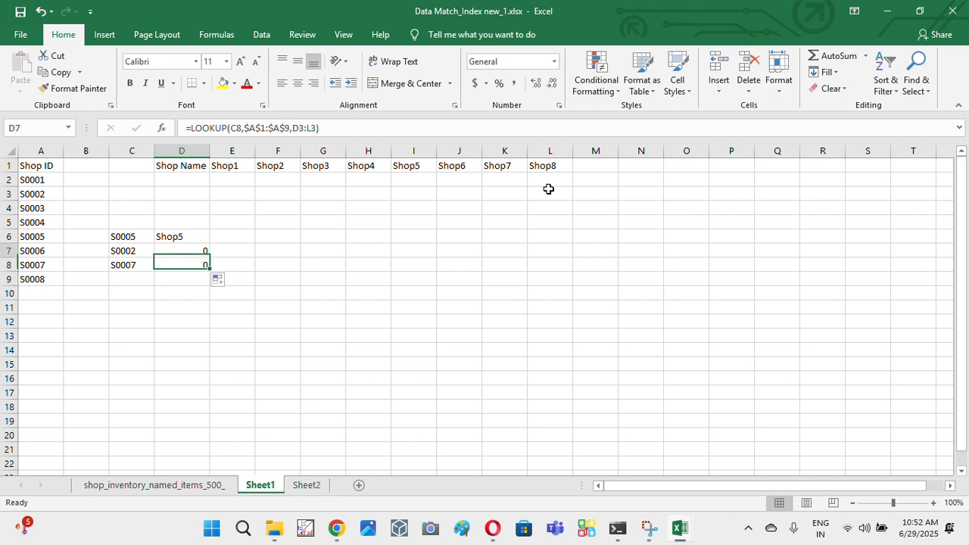
pyautogui.press('F2')
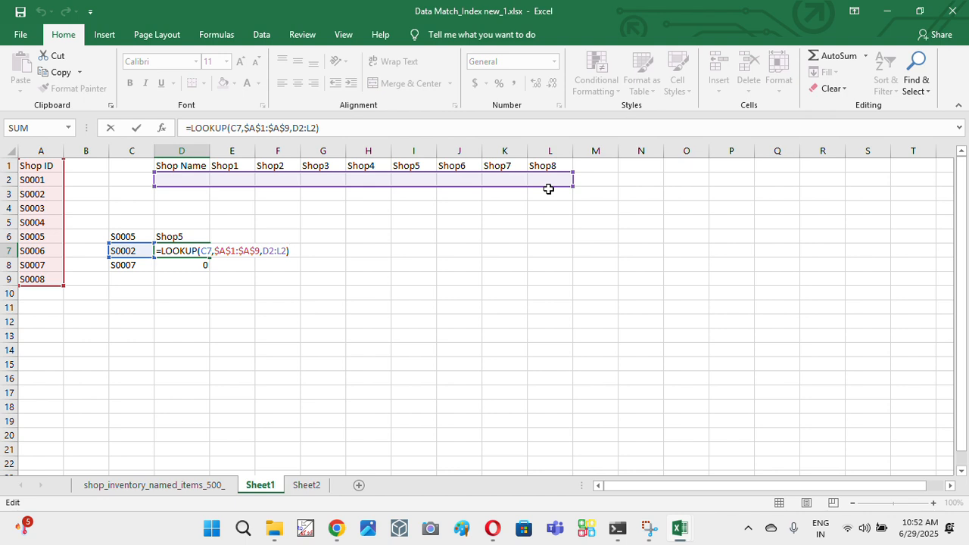
pyautogui.press('Escape')
pyautogui.press('Up')
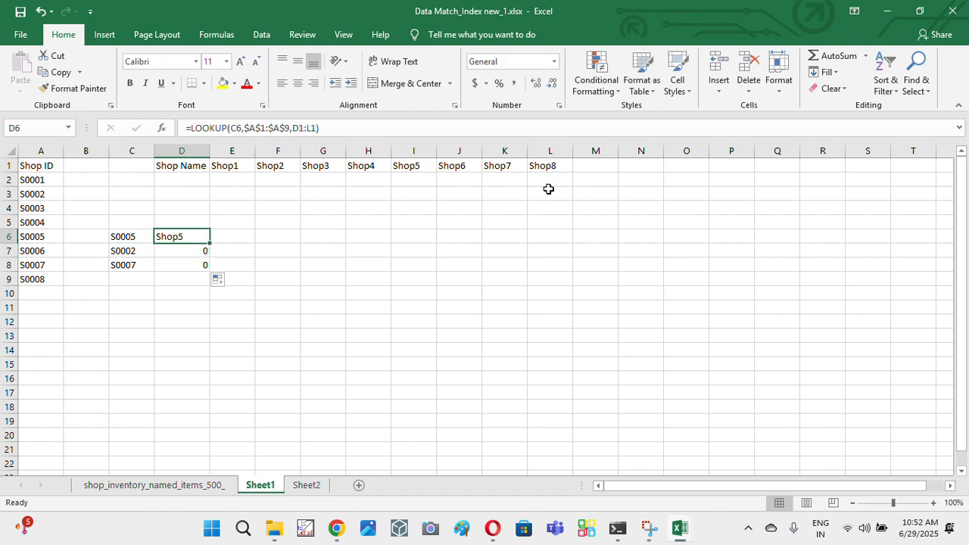
# - Compare the ranges referenced by the LOOKUP formulas in D6, D7 and D8
pyautogui.press('Left')
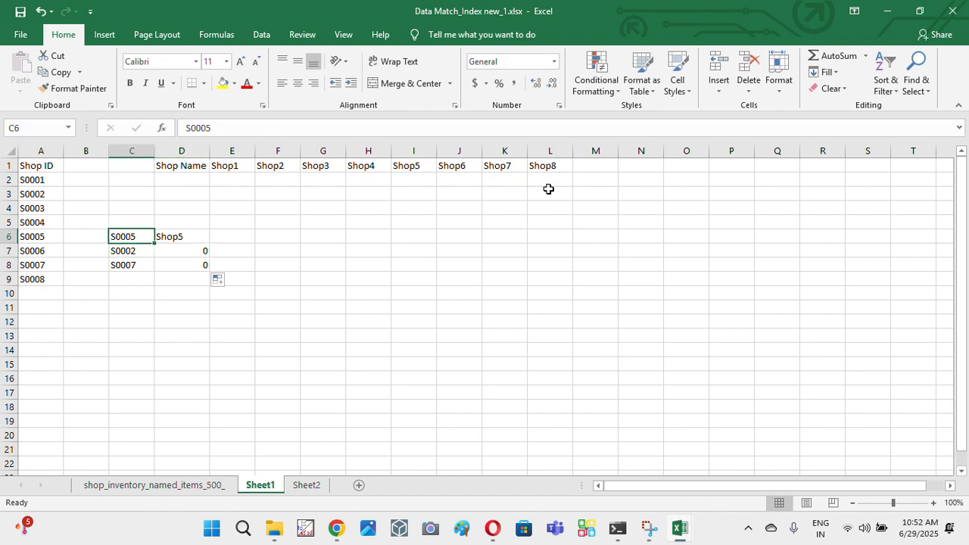
pyautogui.press('Right')
pyautogui.press('Down')
pyautogui.press('Down')
pyautogui.press('Down')
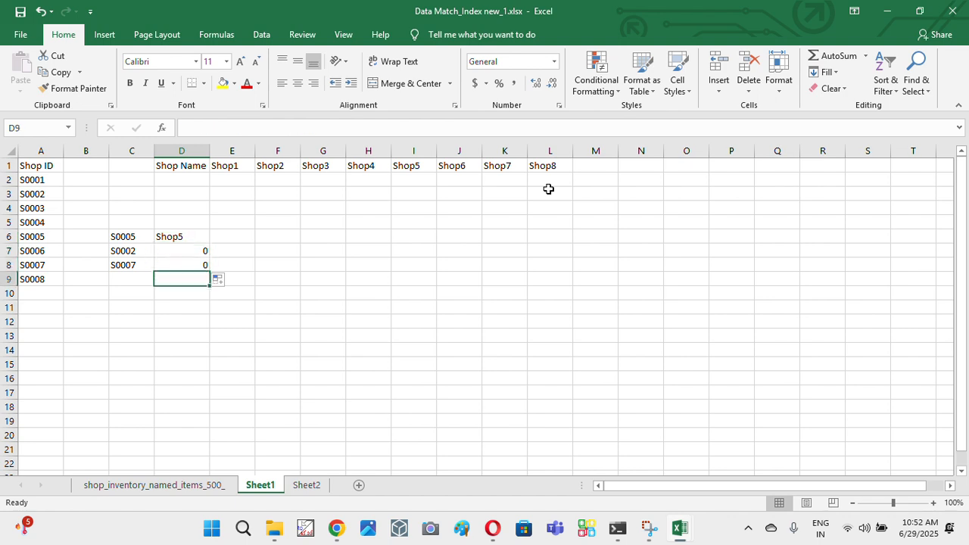
pyautogui.press('Up')
pyautogui.press('Up')
pyautogui.press('Up')
pyautogui.press('F2')
pyautogui.press('Return')
pyautogui.press('F2')
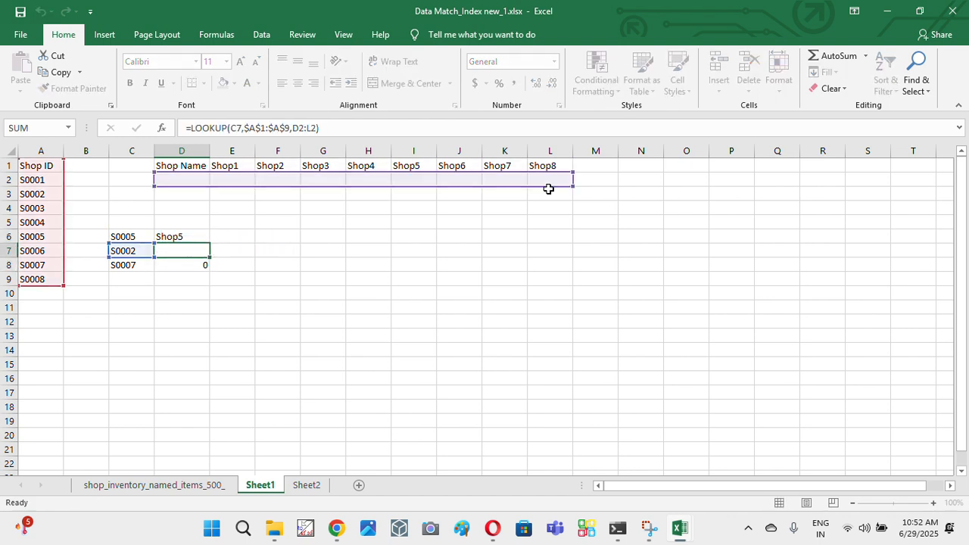
pyautogui.press('Return')
pyautogui.press('F2')
pyautogui.press('Escape')
# - Select the vertical Shop ID range A1:A9 to show the lookup vector
pyautogui.press('Up')
pyautogui.press('Up')
pyautogui.press('Left')
pyautogui.press('Up')
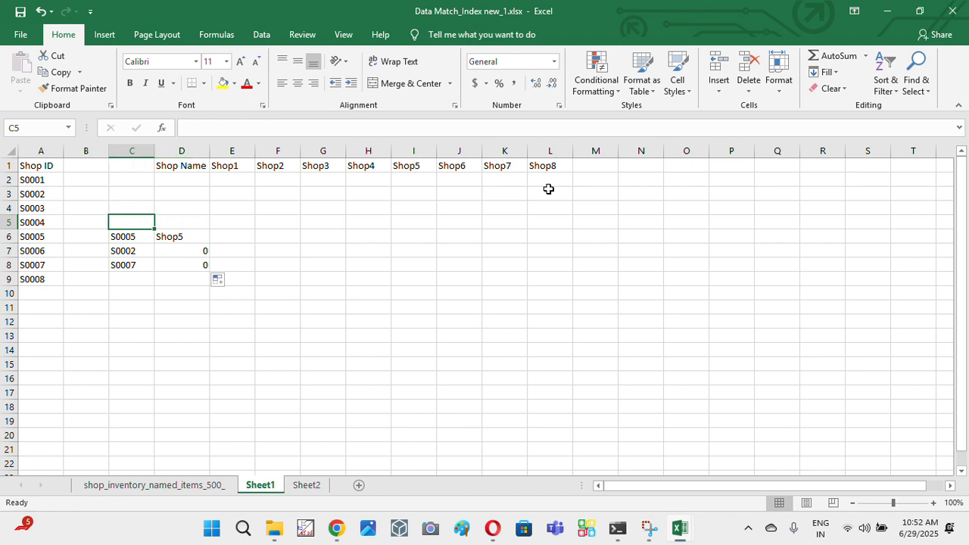
pyautogui.press('Left')
pyautogui.press('Left')
pyautogui.press('Up')
pyautogui.press('Up')
pyautogui.press('Up')
pyautogui.press('Up')
pyautogui.hotkey('ctrl', 'shift', 'Down')
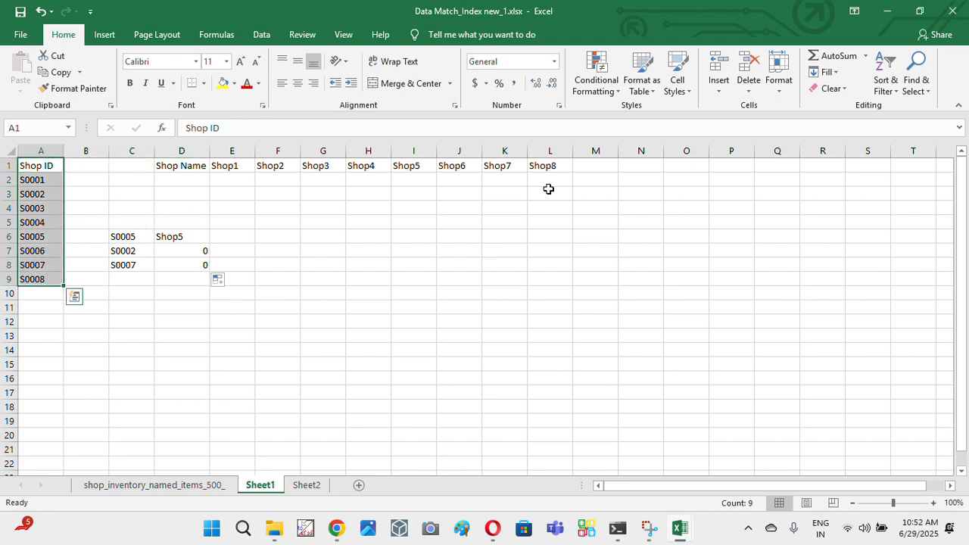
# - Select the horizontal Shop Name range D1:L1 to show the result vector
pyautogui.press('Right')
pyautogui.press('Right')
pyautogui.press('Right')
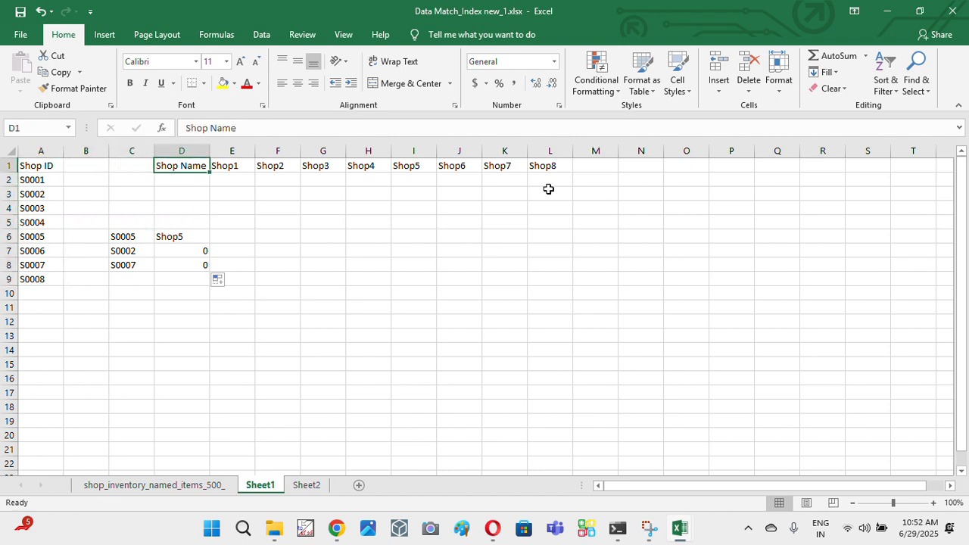
pyautogui.hotkey('ctrl', 'Right')
pyautogui.hotkey('ctrl', 'Left')
pyautogui.hotkey('ctrl', 'shift', 'Right')
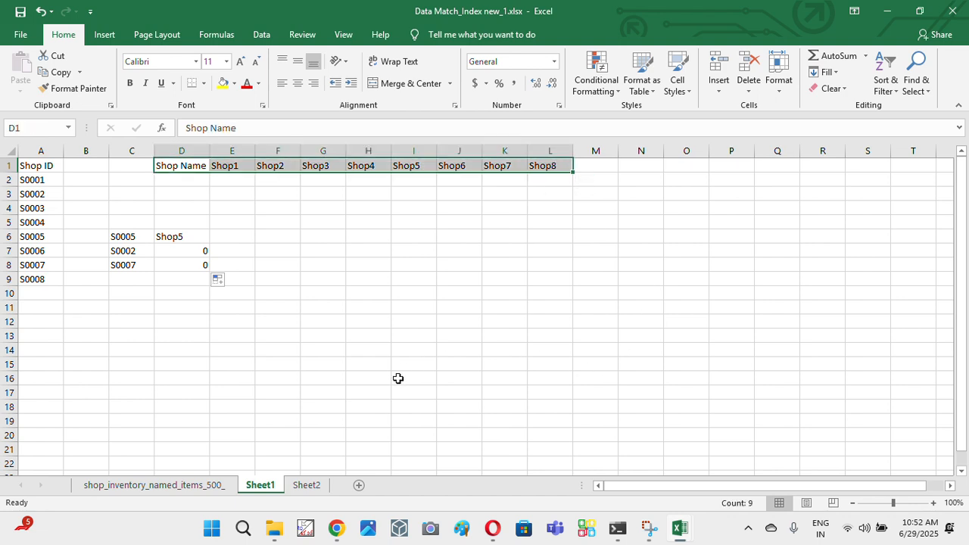
# - View the vertical Shop ID and Shop Name table on Sheet2, and return to the lookup cells on Sheet1
pyautogui.click(307, 484)
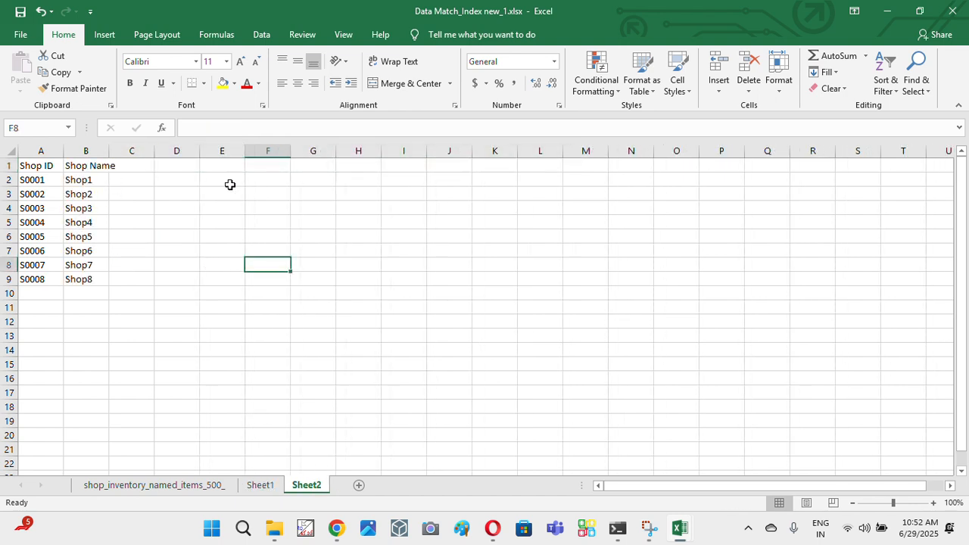
pyautogui.click(177, 178)
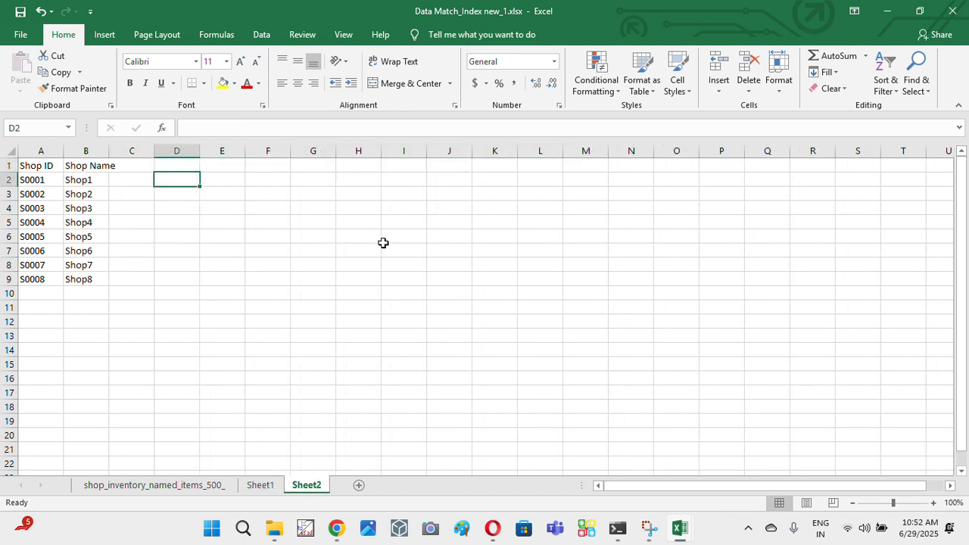
pyautogui.click(263, 487)
pyautogui.moveTo(131, 240); pyautogui.dragTo(198, 267)
pyautogui.click(220, 280)
# - Make the result vector in D6's LOOKUP formula absolute, $D$1:$L$1, and fill the formula down to D8
pyautogui.click(194, 236)
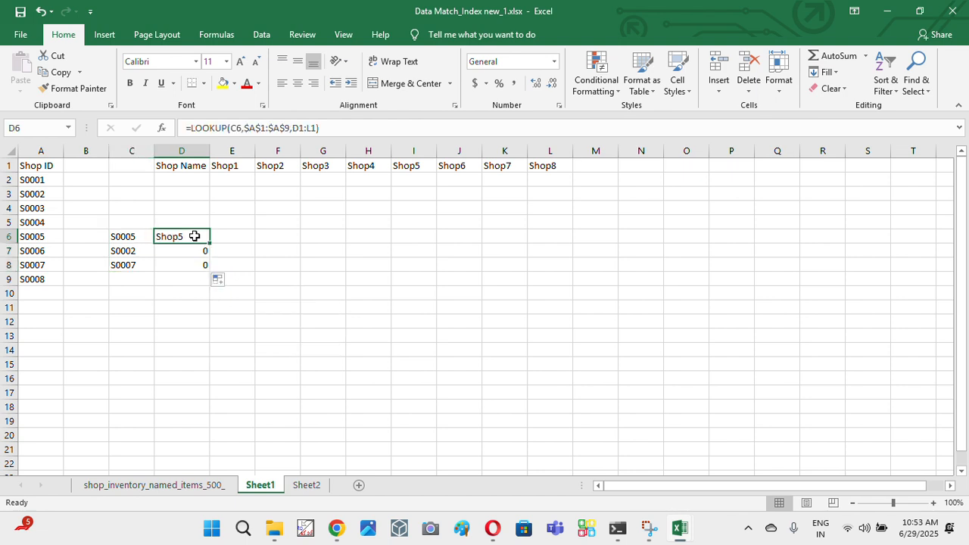
pyautogui.click(308, 127)
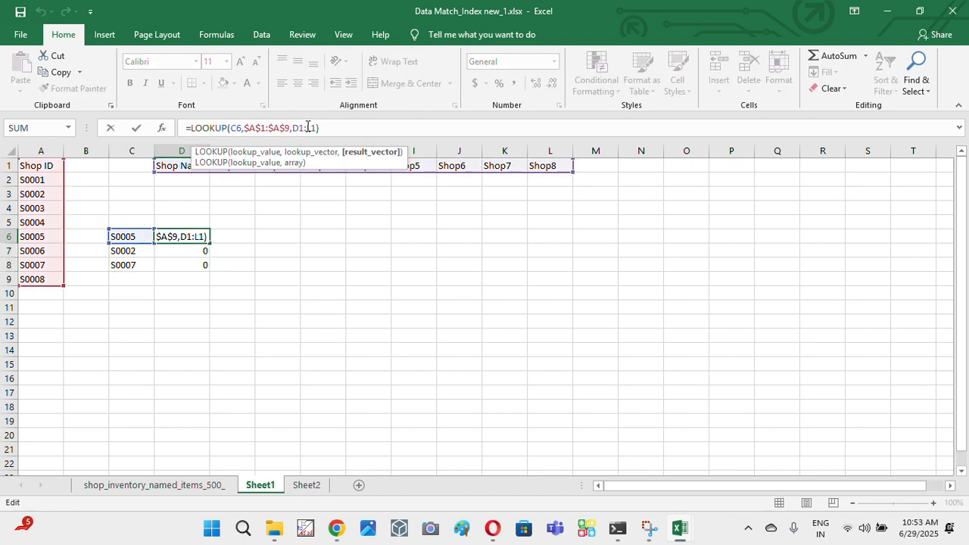
pyautogui.press('F4')
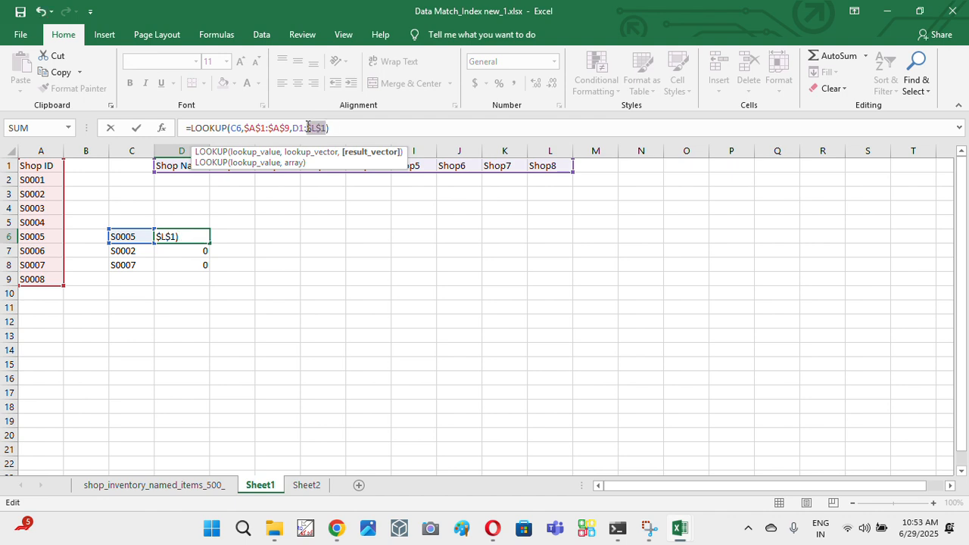
pyautogui.click(299, 127)
pyautogui.press('F4')
pyautogui.press('Return')
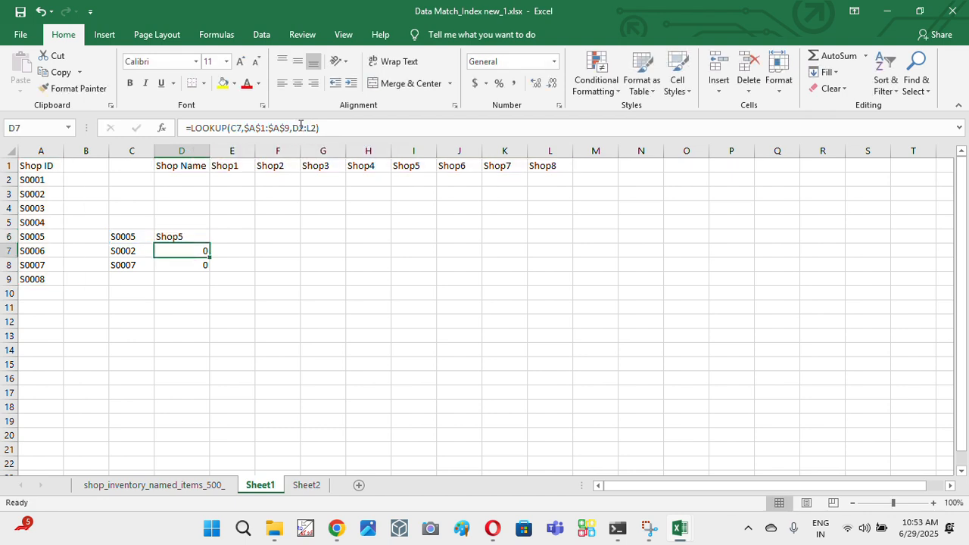
pyautogui.press('Up')
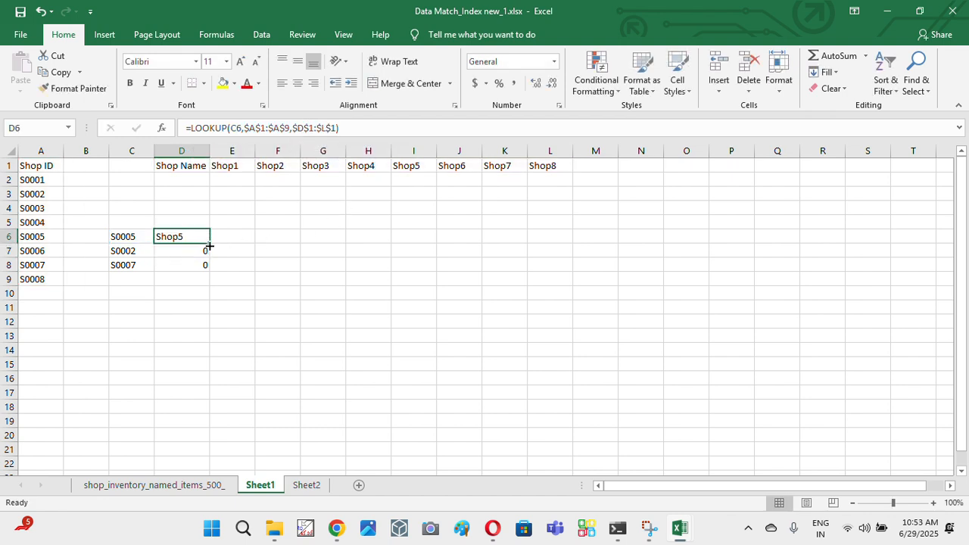
pyautogui.doubleClick(209, 246)
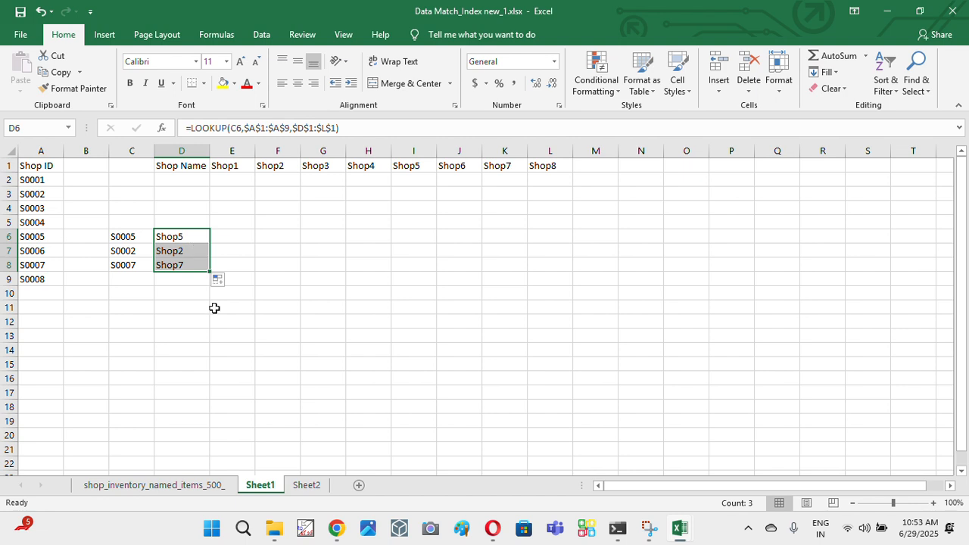
# - Copy shop ID S0005 and its LOOKUP formula from C6:D6 on Sheet1 to D3:E3 on Sheet2
pyautogui.press('Left')
pyautogui.hotkey('shift', 'Right')
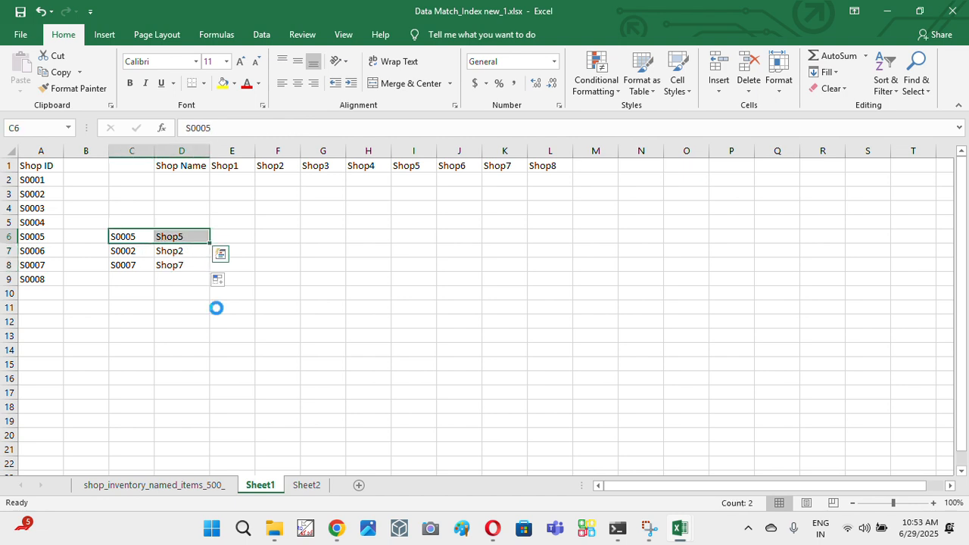
pyautogui.hotkey('ctrl', 'c')
pyautogui.click(312, 488)
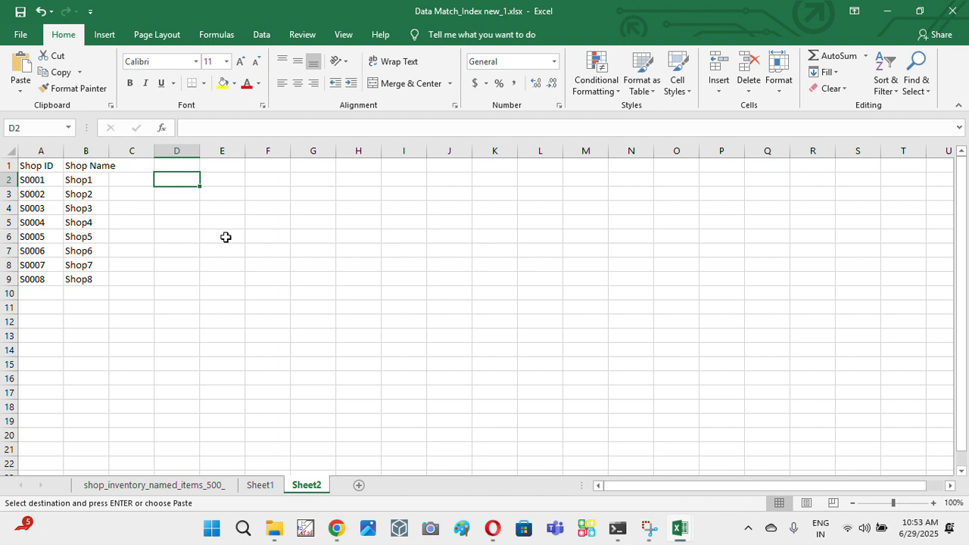
pyautogui.click(189, 196)
pyautogui.hotkey('ctrl', 'v')
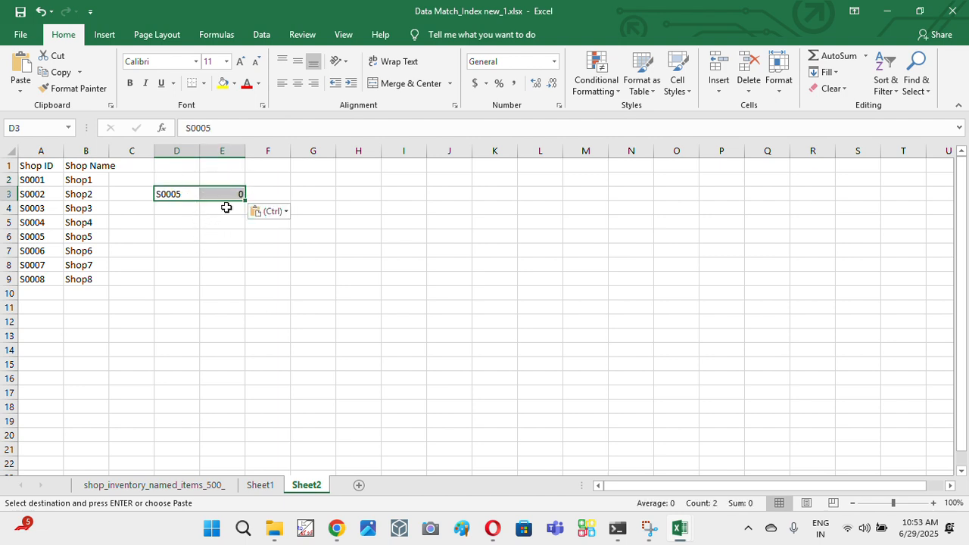
# - Change the result vector in E3's LOOKUP formula to the vertical Shop Name range $B$1:$B$9
pyautogui.click(221, 194)
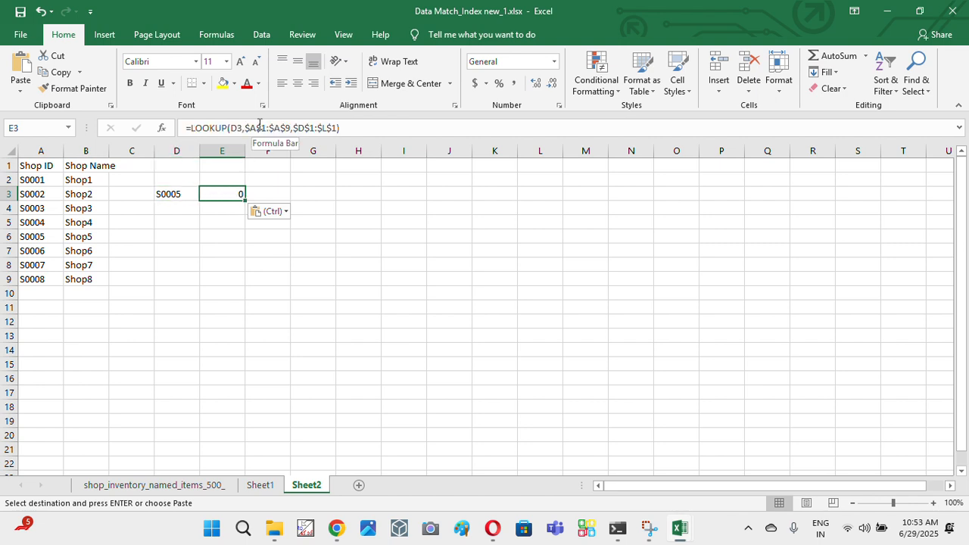
pyautogui.doubleClick(230, 194)
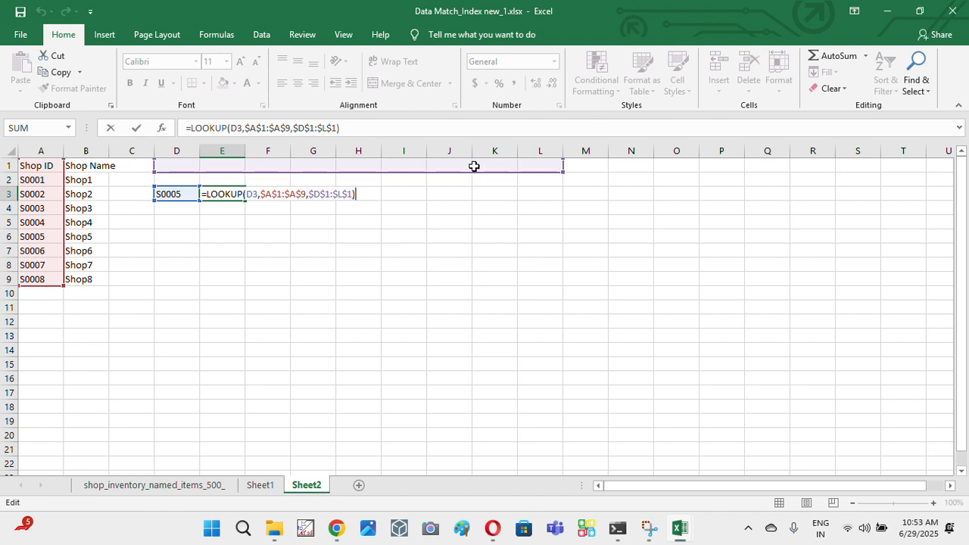
pyautogui.moveTo(564, 173); pyautogui.dragTo(65, 194)
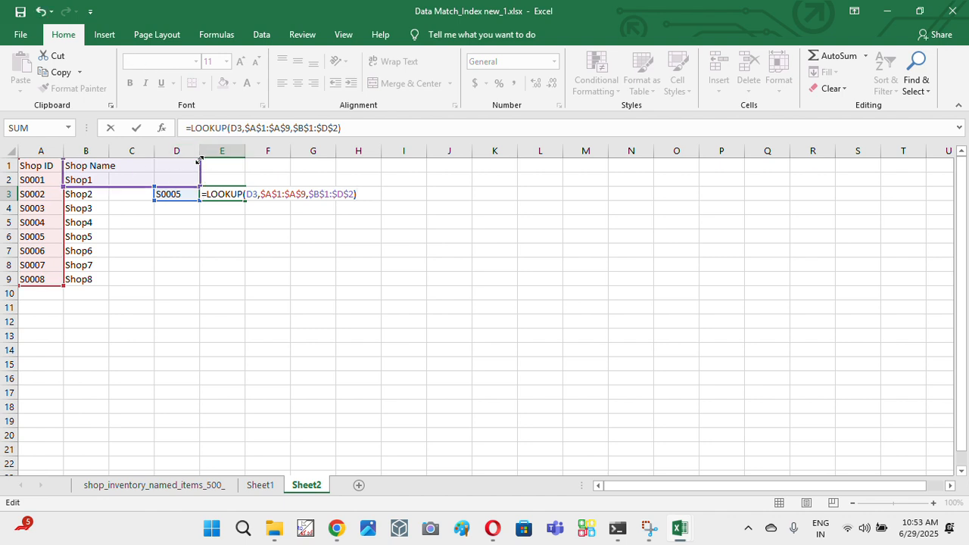
pyautogui.moveTo(197, 161)
pyautogui.mouseDown()
pyautogui.moveTo(81, 173)
pyautogui.moveTo(85, 164)
pyautogui.moveTo(112, 219)
pyautogui.moveTo(113, 285)
pyautogui.mouseUp()
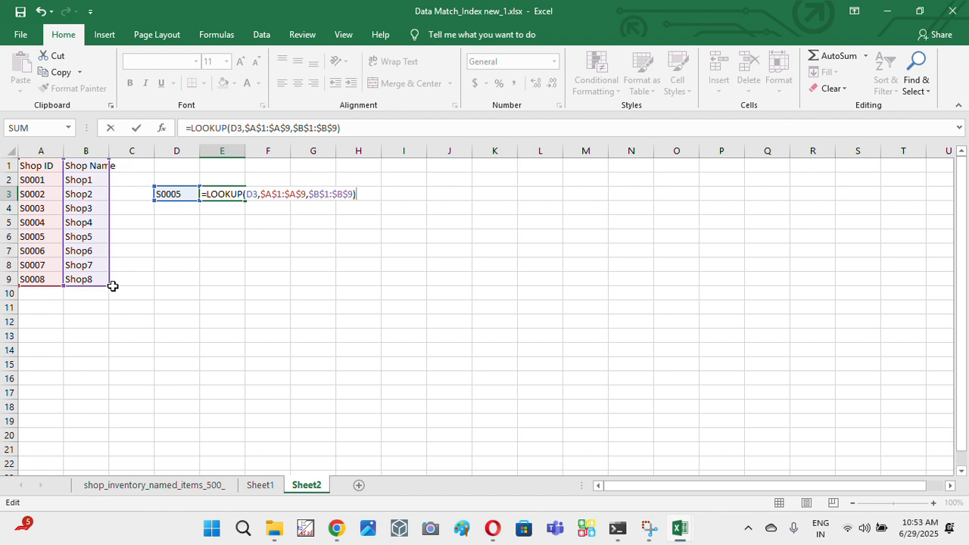
pyautogui.press('Return')
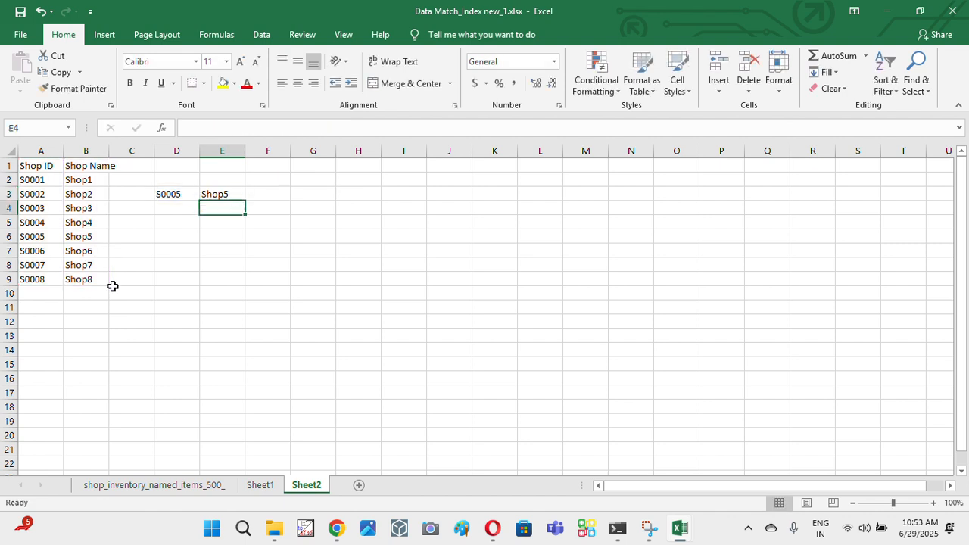
pyautogui.press('Up')
pyautogui.press('Up')
pyautogui.press('Left')
pyautogui.press('Down')
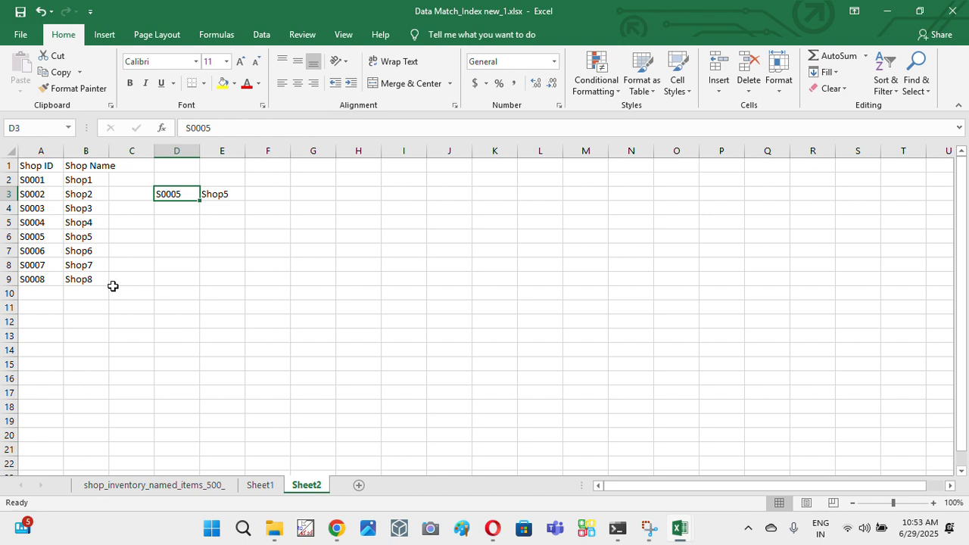
pyautogui.press('Right')
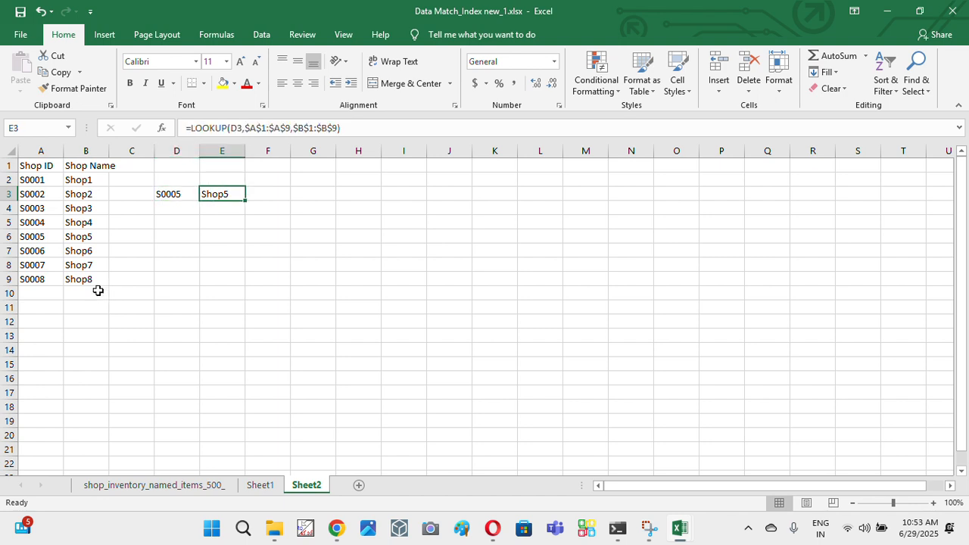
# - Copy shop ID S0006 from A7 to D6 and the LOOKUP formula from E3 to E6
pyautogui.click(35, 250)
pyautogui.hotkey('ctrl', 'c')
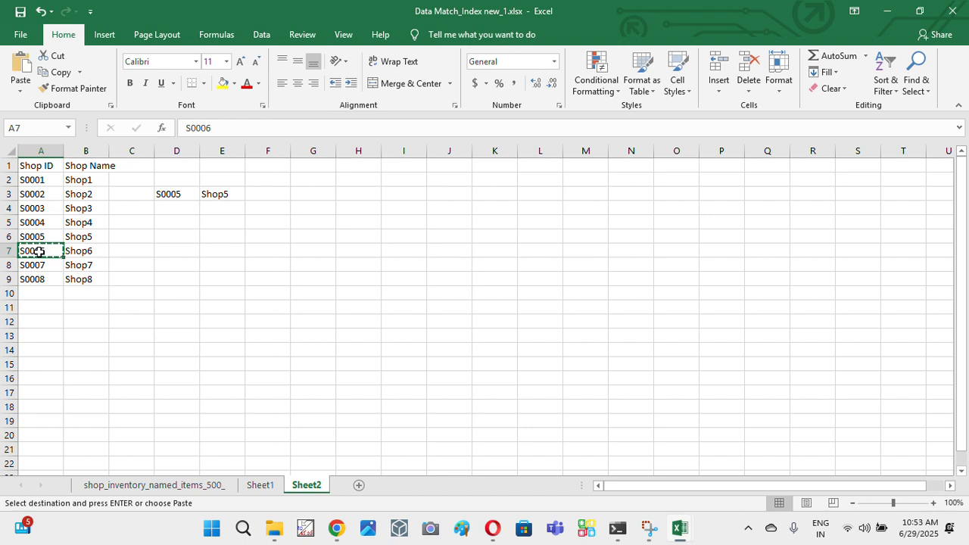
pyautogui.click(171, 237)
pyautogui.hotkey('ctrl', 'v')
pyautogui.click(226, 194)
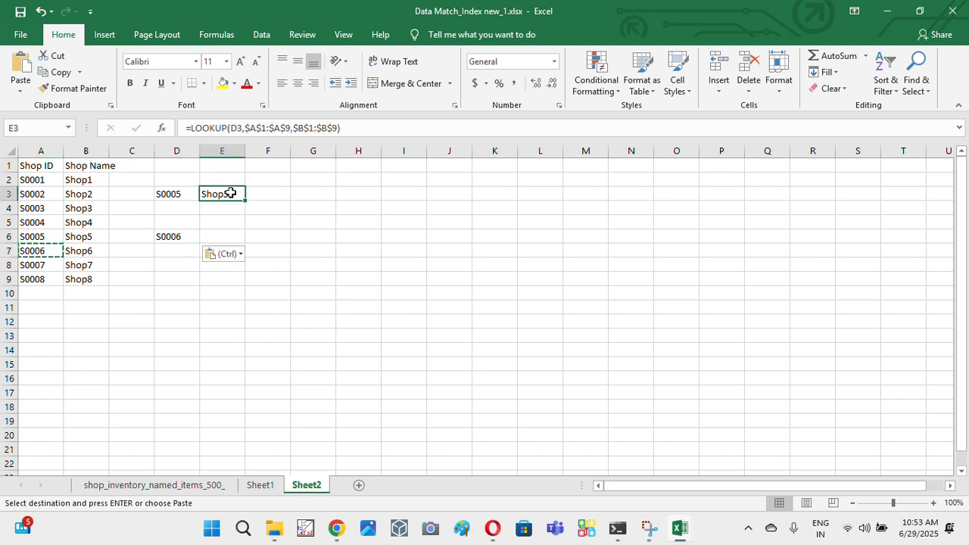
pyautogui.hotkey('ctrl', 'c')
pyautogui.click(236, 236)
pyautogui.hotkey('ctrl', 'v')
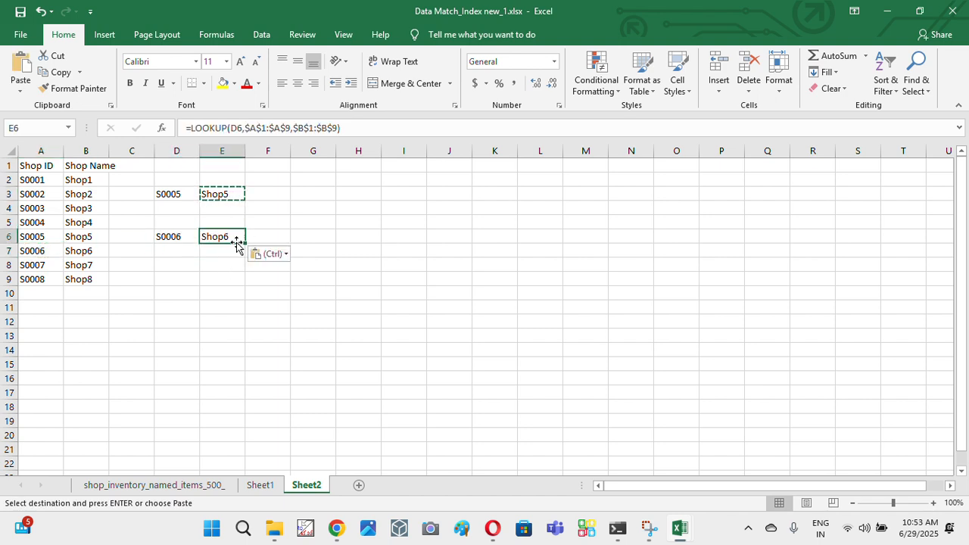
# - Copy shop ID S0001 to D10 and E6's LOOKUP formula to E10, and compare the pair with A2:B2
pyautogui.click(37, 180)
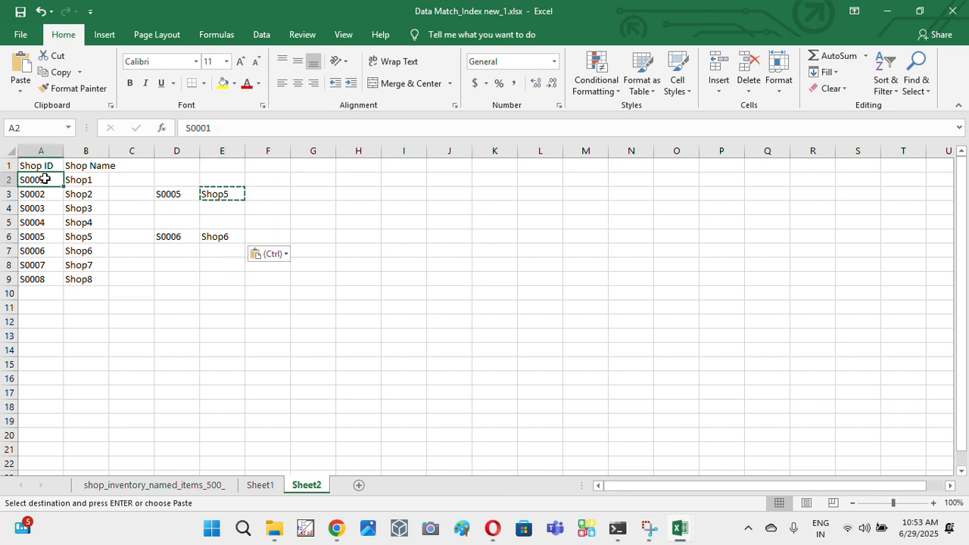
pyautogui.hotkey('ctrl', 'c')
pyautogui.click(167, 291)
pyautogui.hotkey('ctrl', 'v')
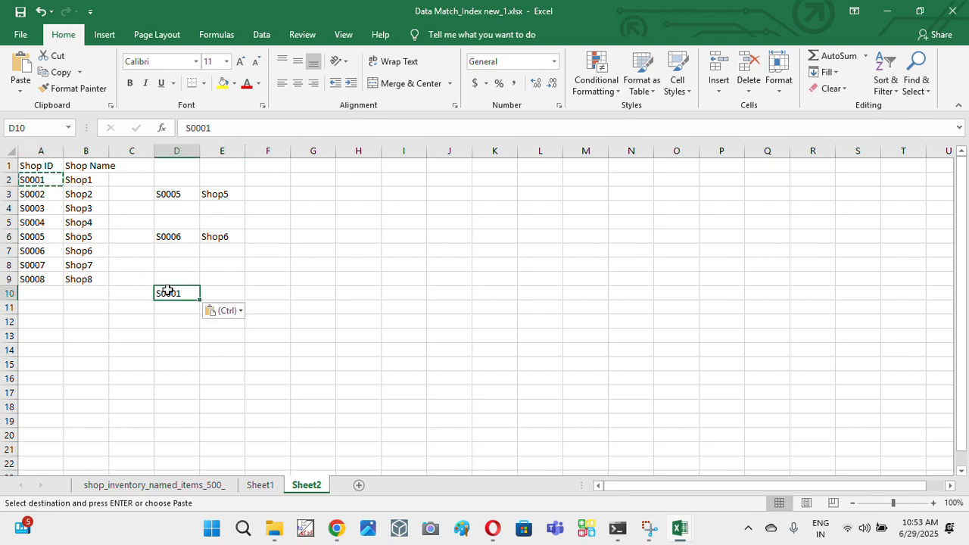
pyautogui.click(236, 233)
pyautogui.hotkey('ctrl', 'c')
pyautogui.click(222, 292)
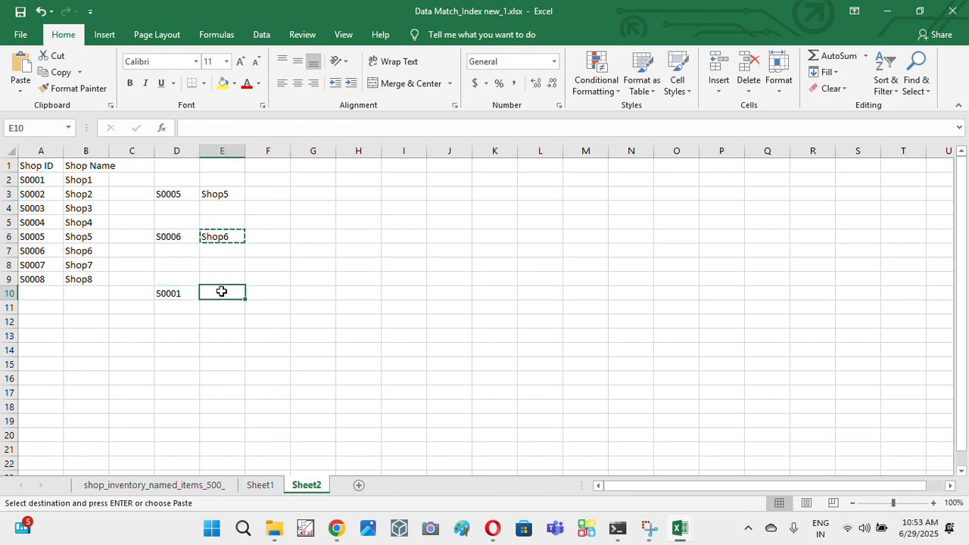
pyautogui.hotkey('ctrl', 'v')
pyautogui.moveTo(177, 292); pyautogui.dragTo(229, 291)
pyautogui.moveTo(37, 178); pyautogui.dragTo(89, 179)
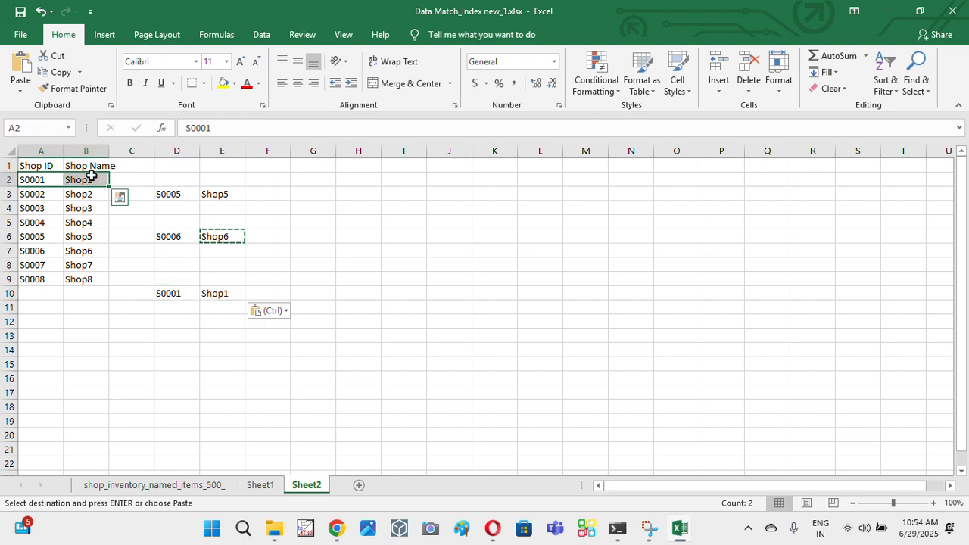
# - Examine the Shop ID column down to its last rows on the shop_inventory_named_items_500_ sheet, and return to Sheet2
pyautogui.click(174, 483)
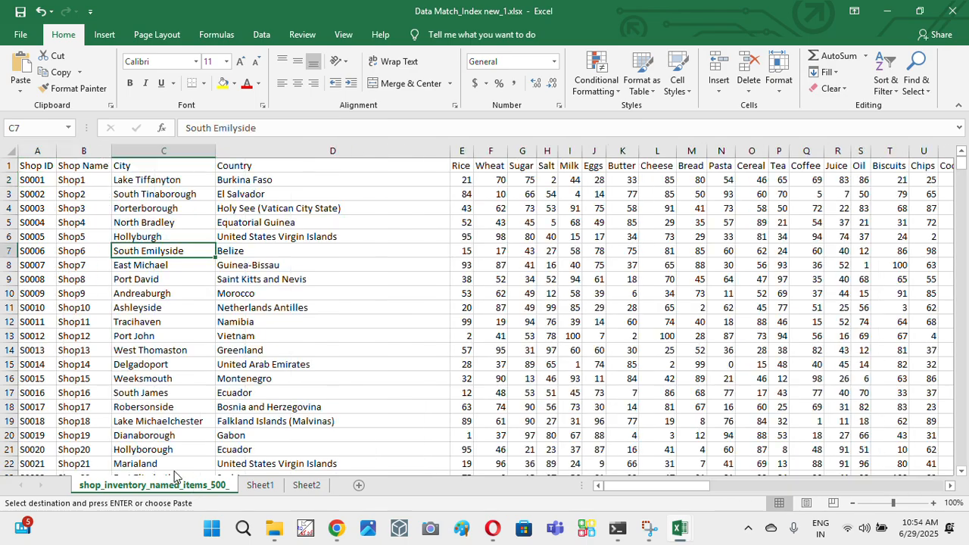
pyautogui.click(54, 437)
pyautogui.press('Up')
pyautogui.press('Up')
pyautogui.press('Up')
pyautogui.press('Up')
pyautogui.press('Up')
pyautogui.press('Up')
pyautogui.press('Up')
pyautogui.press('Up')
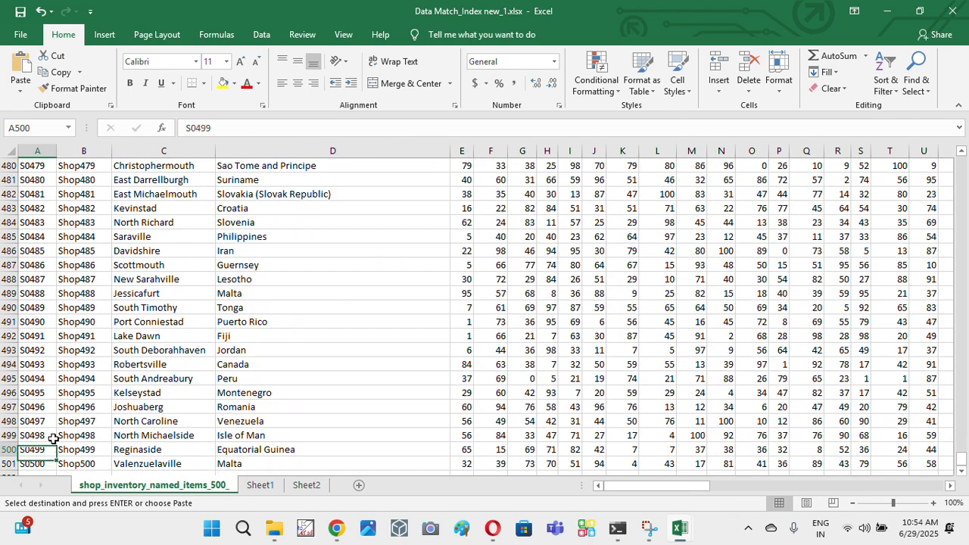
pyautogui.hotkey('ctrl', 'c')
pyautogui.hotkey('ctrl', 'v')
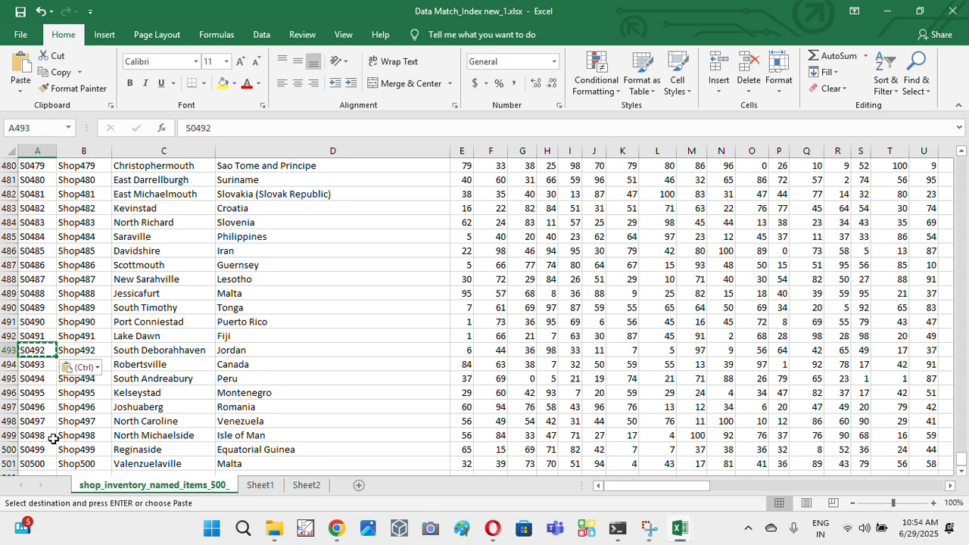
pyautogui.hotkey('ctrl', 'Right')
pyautogui.hotkey('ctrl', 'Right')
pyautogui.hotkey('ctrl', 'Left')
pyautogui.hotkey('ctrl', 'Left')
pyautogui.click(257, 485)
pyautogui.click(307, 486)
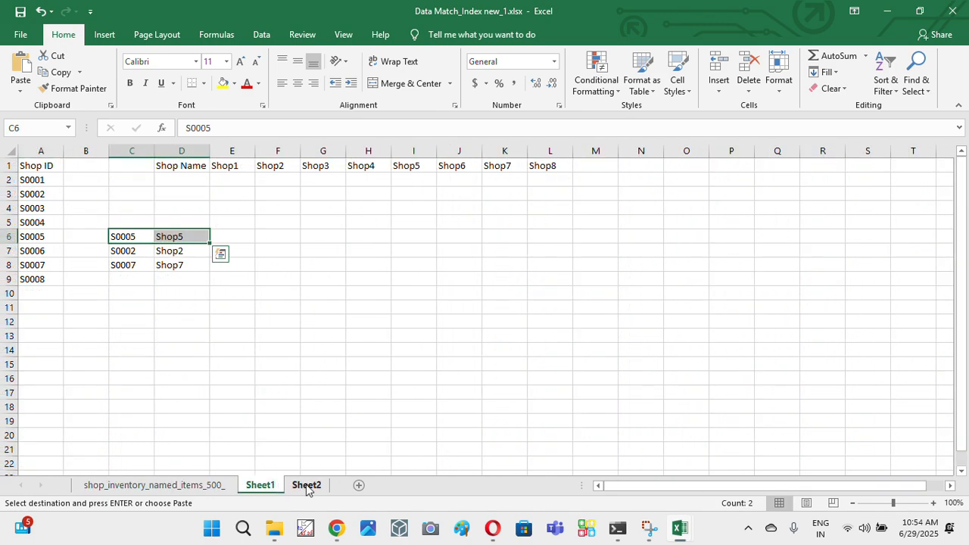
# - Enter the formula ="S"&RANDBETWEEN(1,500) in cell G2 of Sheet2 to generate a random shop ID
pyautogui.click(327, 179)
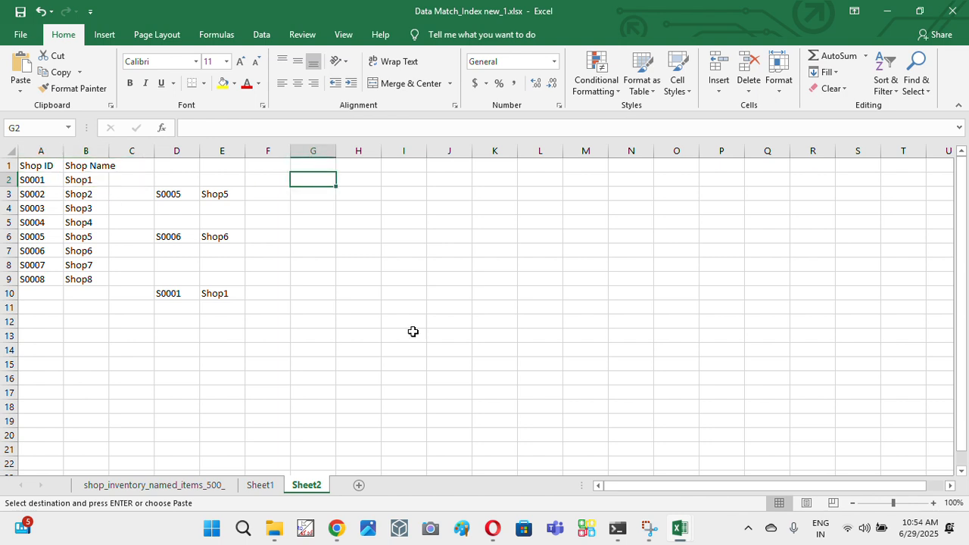
pyautogui.press('Up')
pyautogui.press('Down')
pyautogui.press('Down')
pyautogui.press('Up')
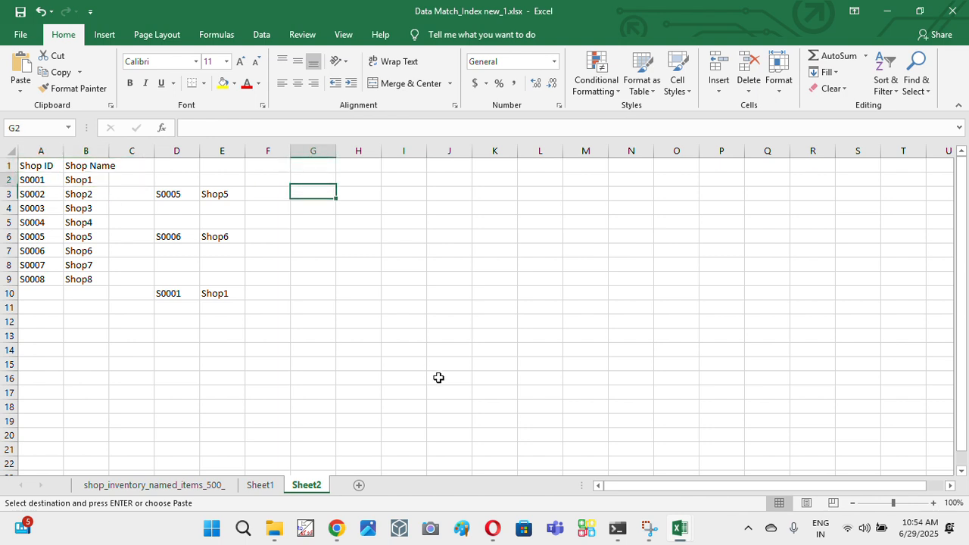
pyautogui.press('Escape')
pyautogui.write('="S"&')
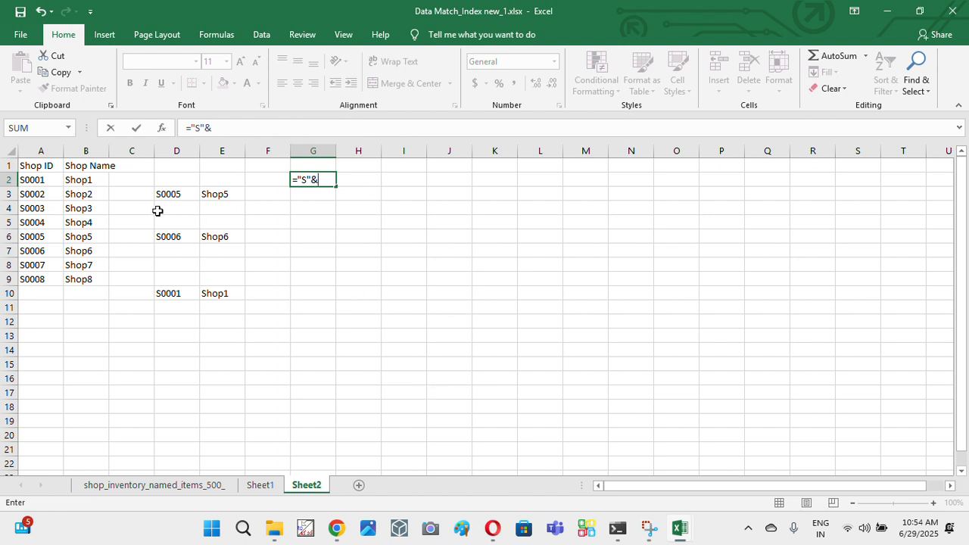
pyautogui.write('rand')
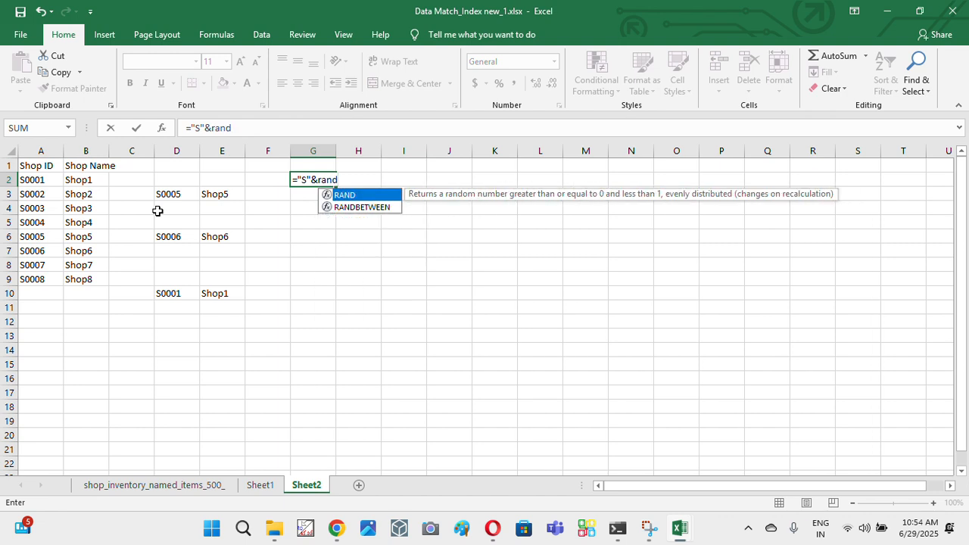
pyautogui.press('Down')
pyautogui.press('Tab')
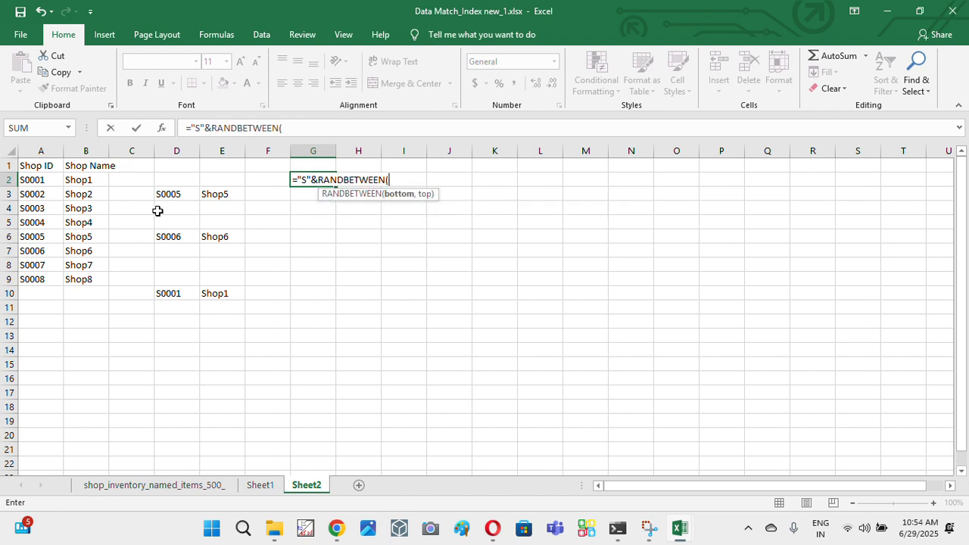
pyautogui.write('1,500')
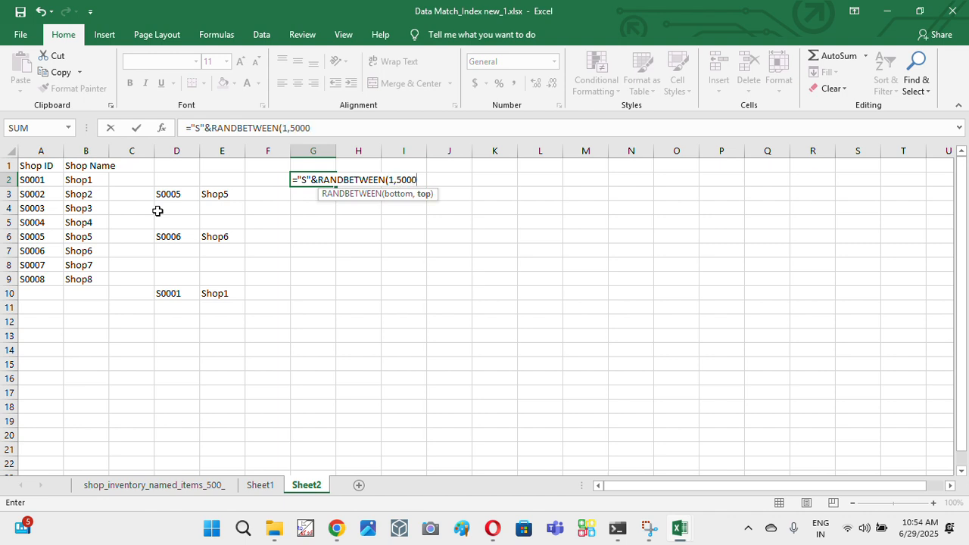
pyautogui.write(')')
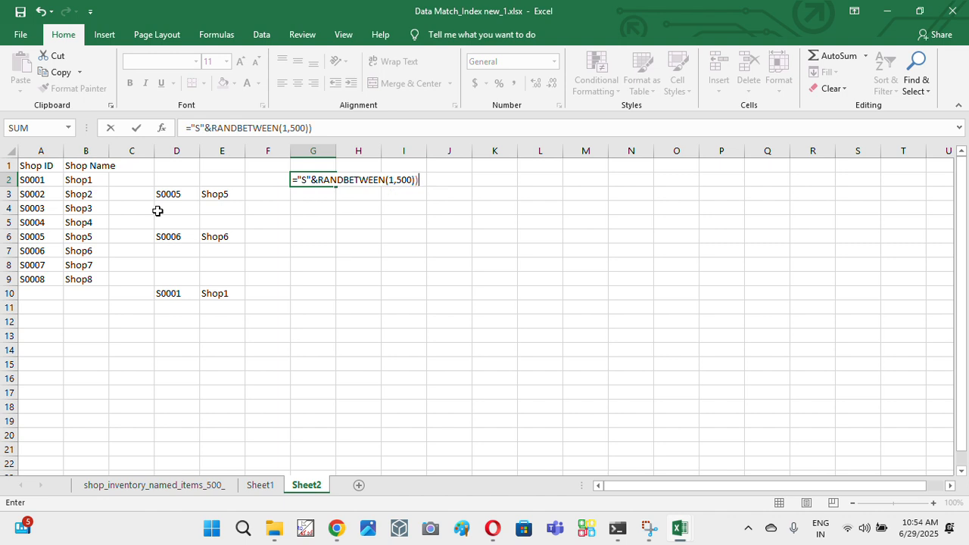
pyautogui.write(')')
pyautogui.press('Return')
pyautogui.press('Return')
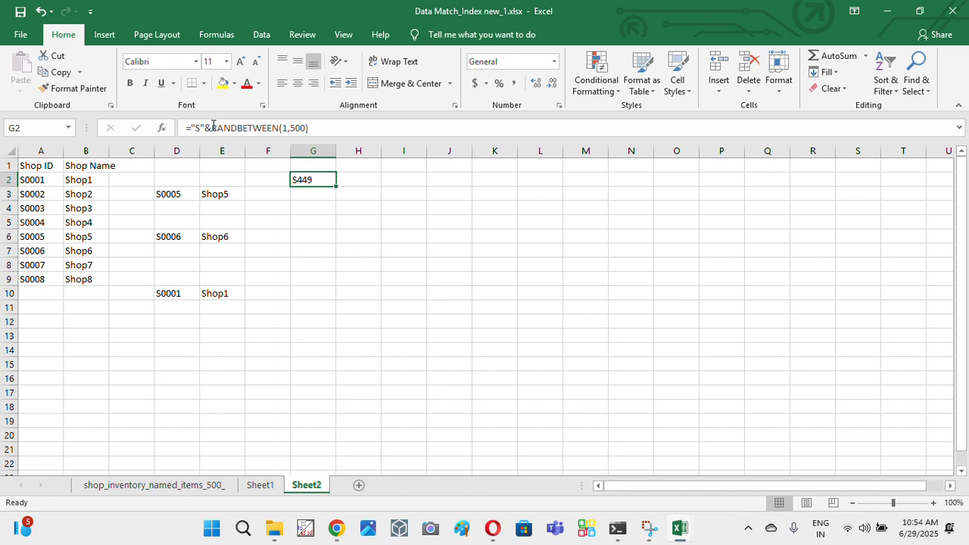
# - Wrap G2's RANDBETWEEN in TEXT with the format "0000", making the formula ="S"&TEXT(RANDBETWEEN(1,500),"0000")
pyautogui.moveTo(213, 126); pyautogui.dragTo(443, 141)
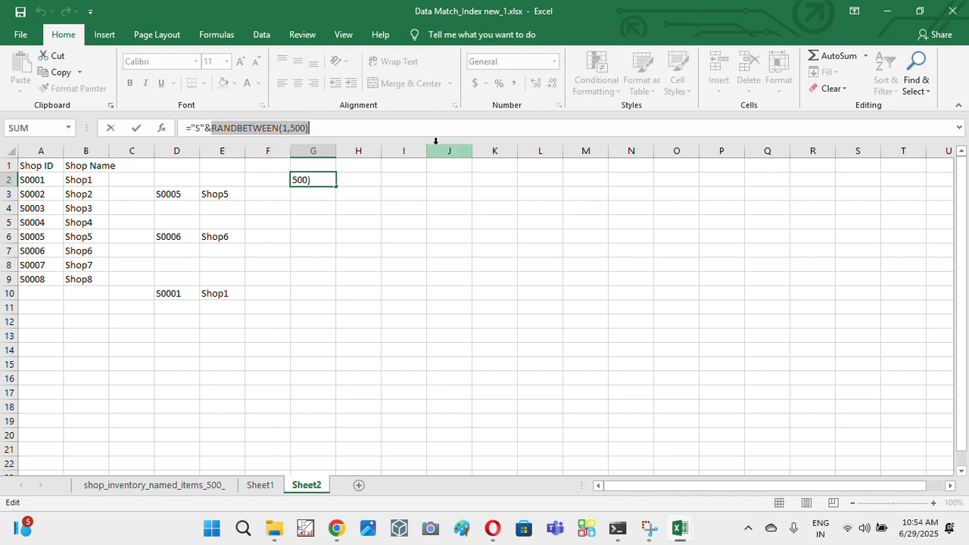
pyautogui.click(213, 127)
pyautogui.write('te')
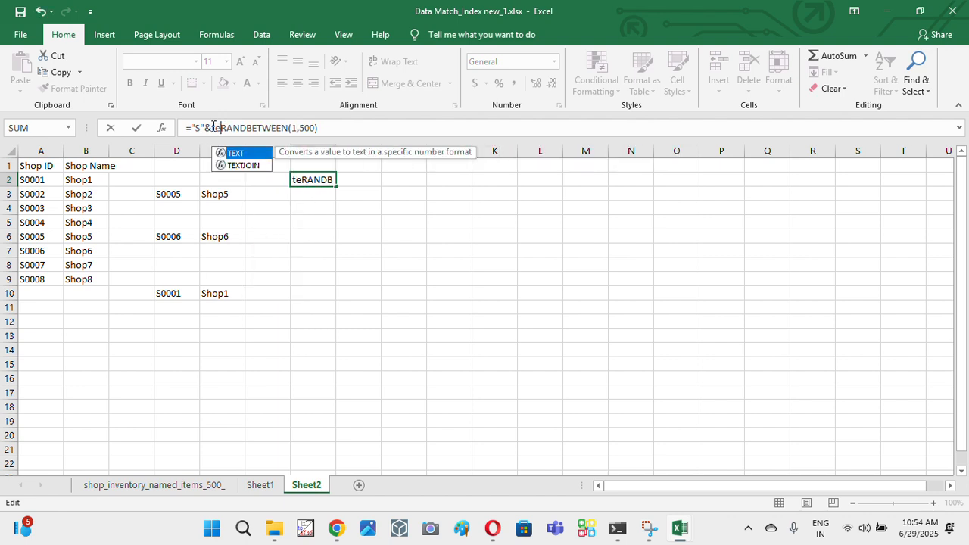
pyautogui.press('Tab')
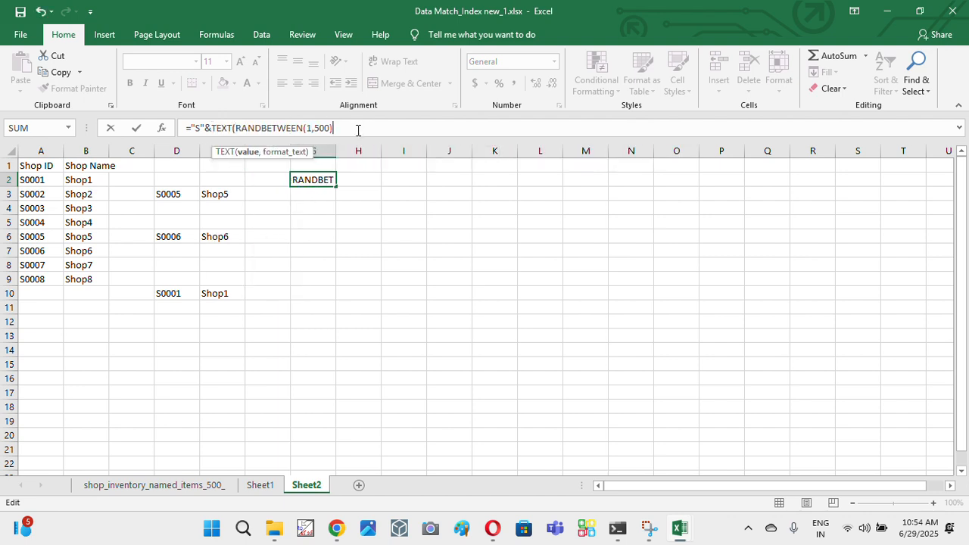
pyautogui.write(',"')
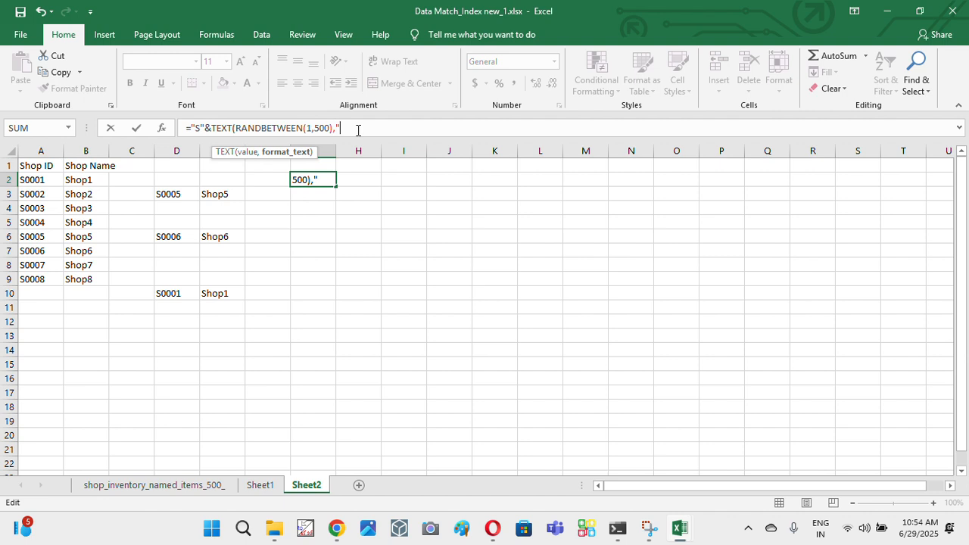
pyautogui.write('0000")')
pyautogui.hotkey('ctrl', 'Return')
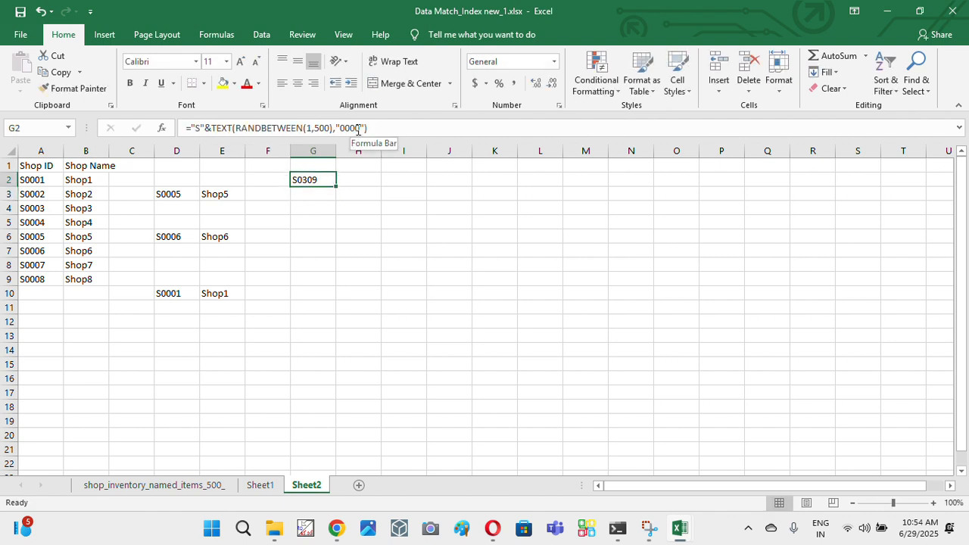
# - Fill the random shop ID formula from G2 down to G10
pyautogui.moveTo(336, 186); pyautogui.dragTo(333, 299)
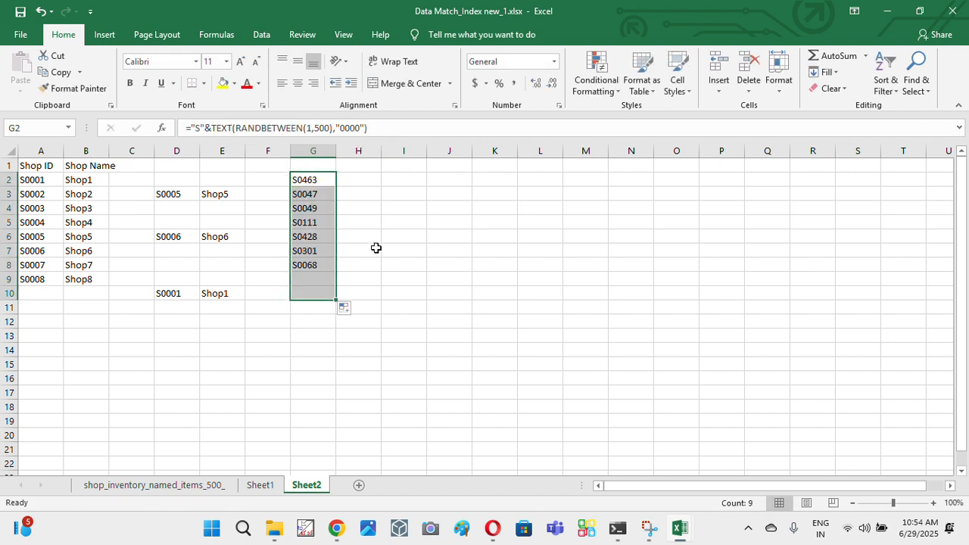
pyautogui.click(401, 235)
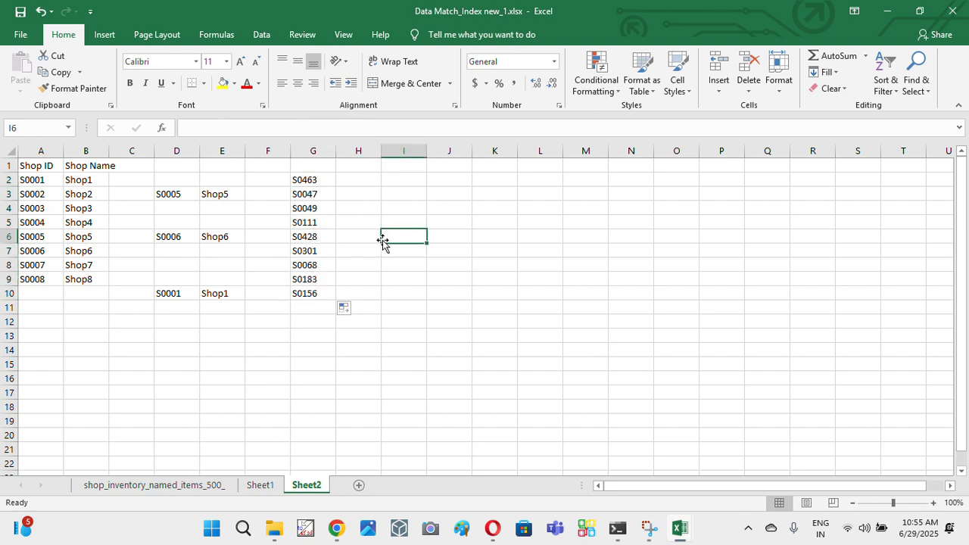
pyautogui.click(315, 181)
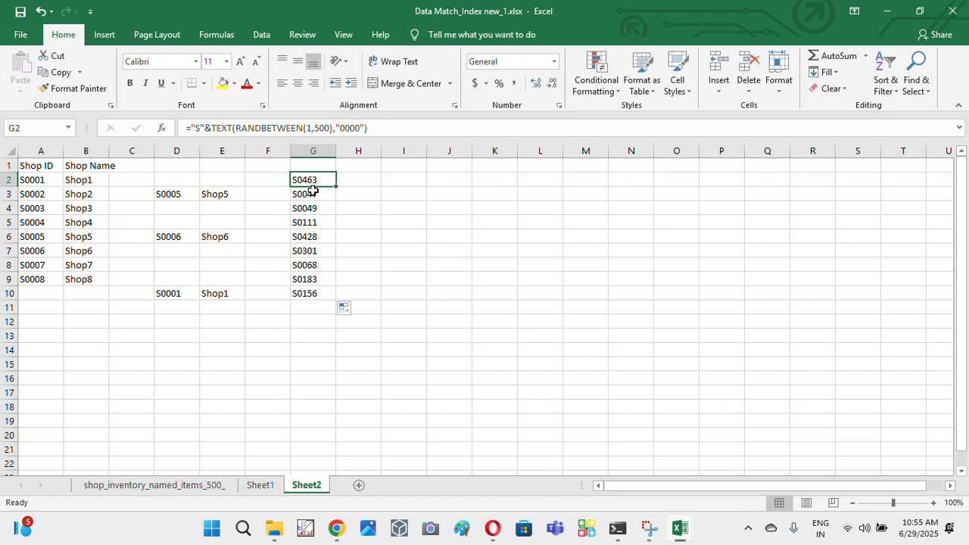
# - Enter the header Random in cell G1 above the generated shop IDs
pyautogui.click(324, 167)
pyautogui.write('TE')
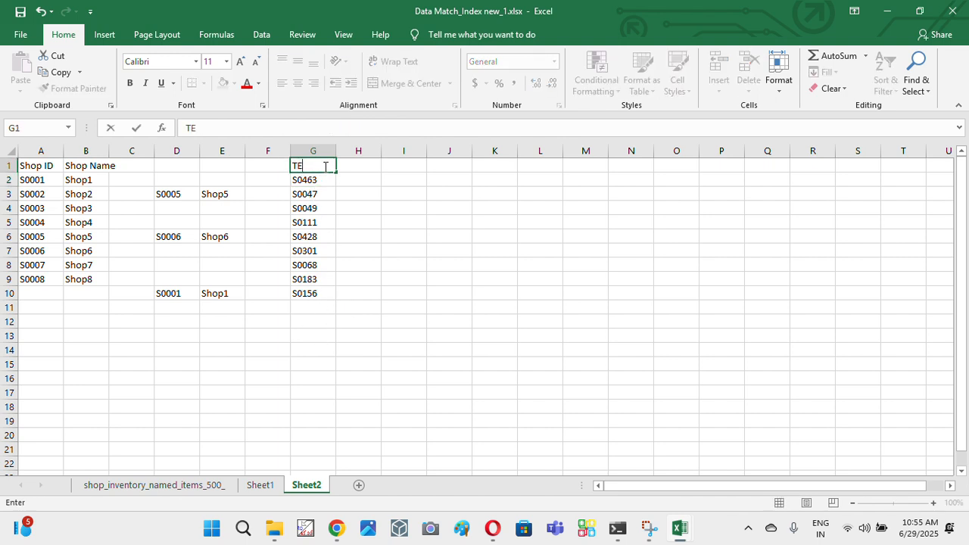
pyautogui.write('Random')
pyautogui.press('Return')
# - Compare the Shop ID list in columns A and B with the random IDs and their formula in column G
pyautogui.hotkey('shift', 'Down')
pyautogui.hotkey('shift', 'Down')
pyautogui.hotkey('shift', 'Down')
pyautogui.hotkey('shift', 'Down')
pyautogui.hotkey('shift', 'Down')
pyautogui.hotkey('shift', 'Down')
pyautogui.hotkey('shift', 'Down')
pyautogui.hotkey('shift', 'Down')
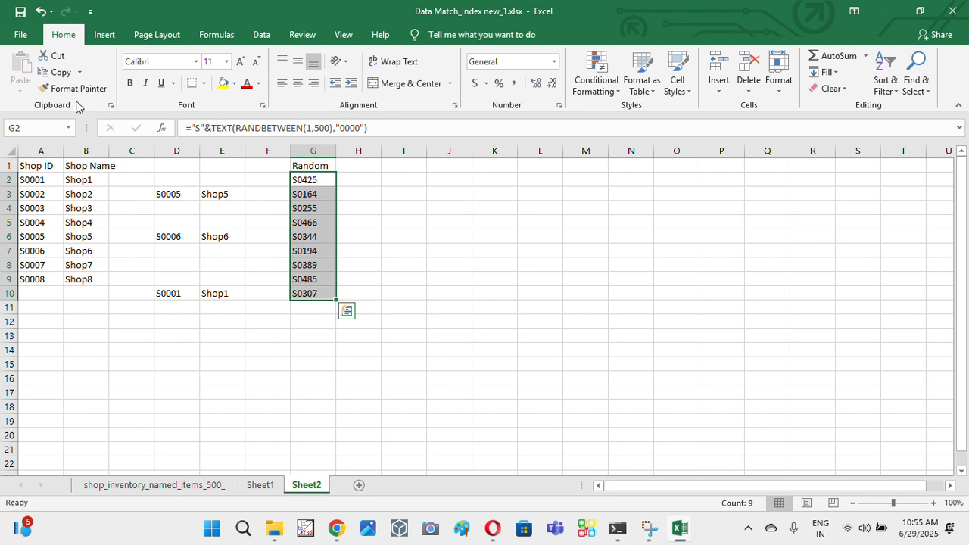
pyautogui.moveTo(31, 176); pyautogui.dragTo(80, 281)
pyautogui.click(45, 255)
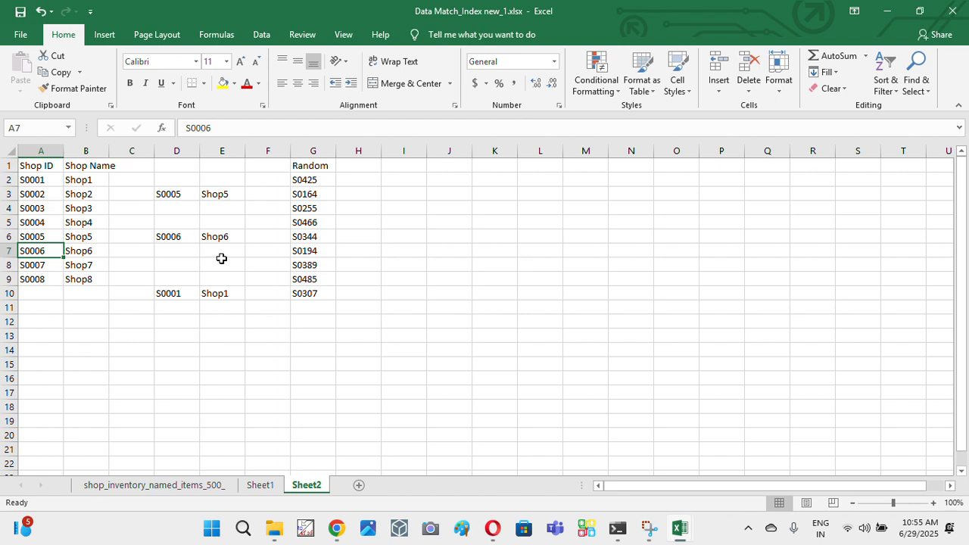
pyautogui.moveTo(313, 183); pyautogui.dragTo(298, 292)
pyautogui.click(320, 269)
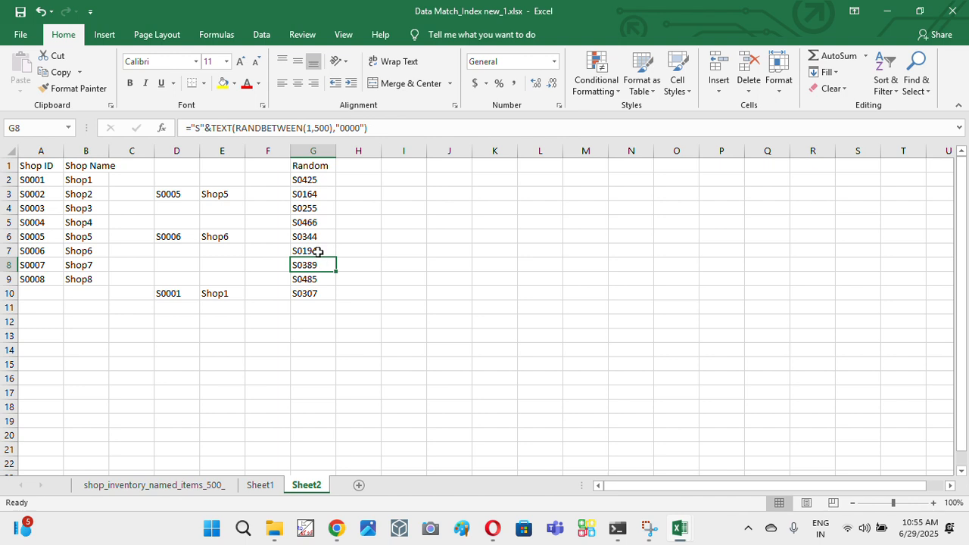
pyautogui.click(316, 250)
pyautogui.moveTo(316, 209); pyautogui.dragTo(311, 296)
pyautogui.click(314, 189)
pyautogui.click(314, 189)
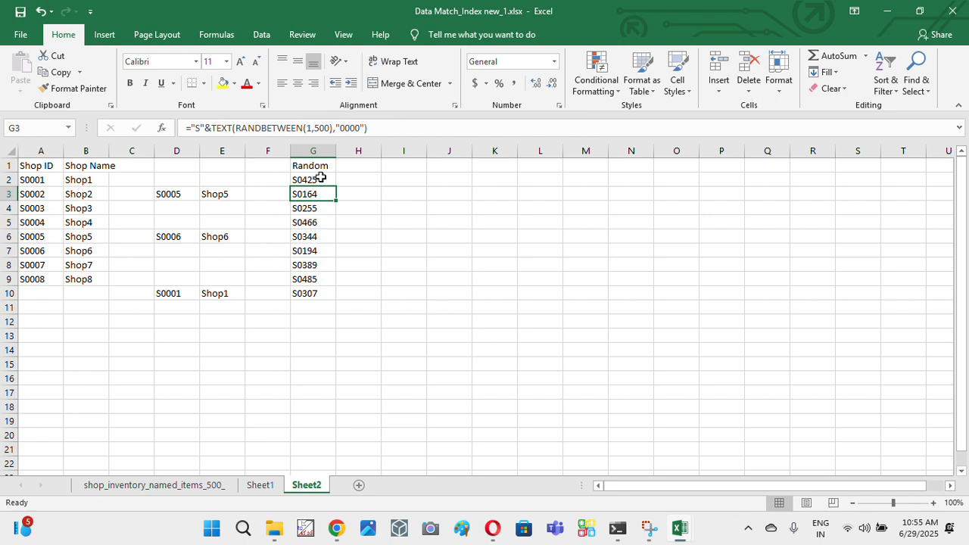
# - Re-enter the Random header in G1 to recalculate the random IDs, and look through them
pyautogui.click(330, 166)
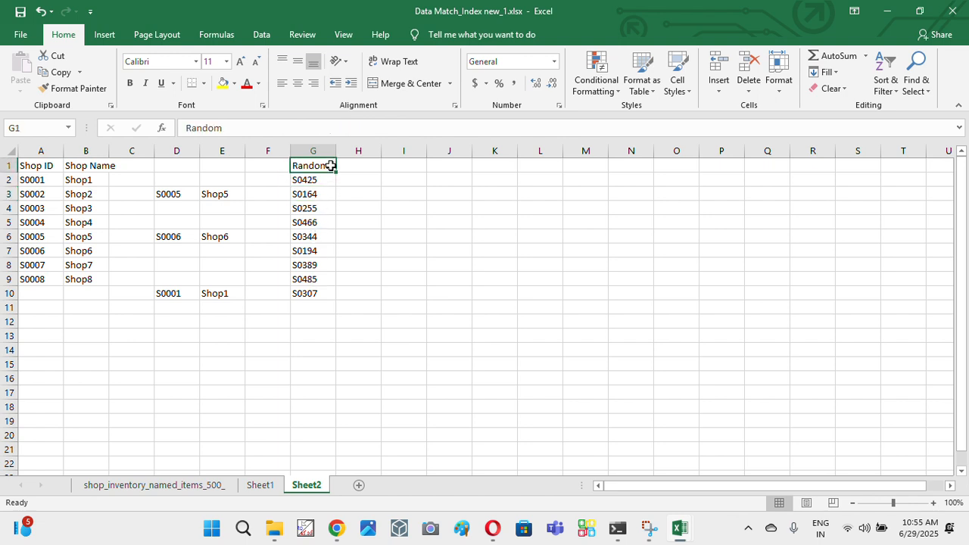
pyautogui.press('Return')
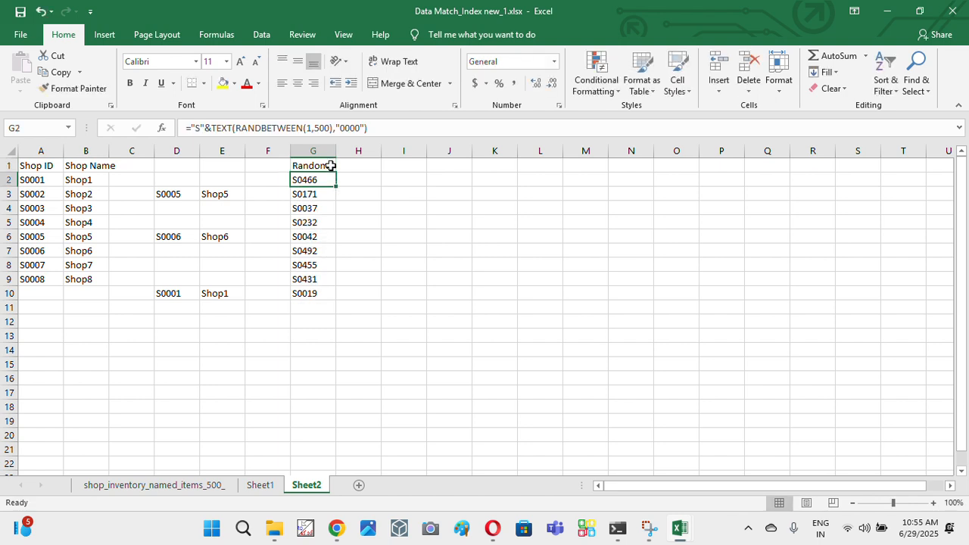
pyautogui.press('Down')
pyautogui.press('Down')
pyautogui.press('Down')
pyautogui.press('Down')
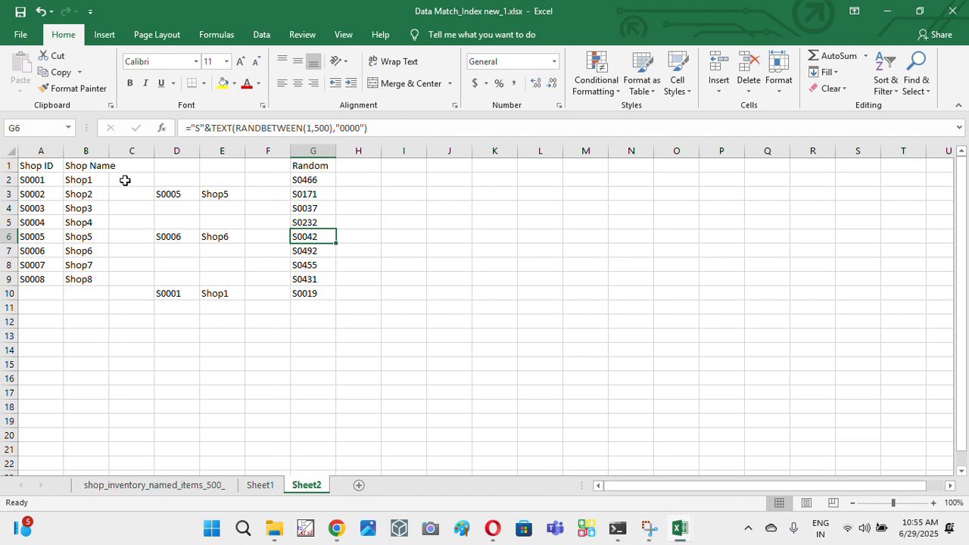
# - Review the Shop Name range, examine the Country column on the shop_inventory_named_items_500_ sheet, and return to Sheet2
pyautogui.moveTo(93, 167); pyautogui.dragTo(86, 279)
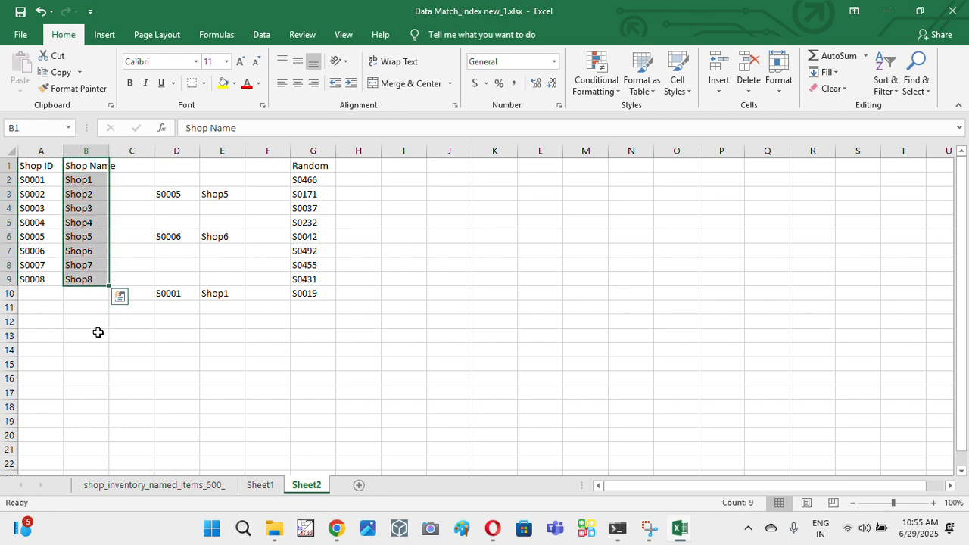
pyautogui.click(136, 485)
pyautogui.click(325, 151)
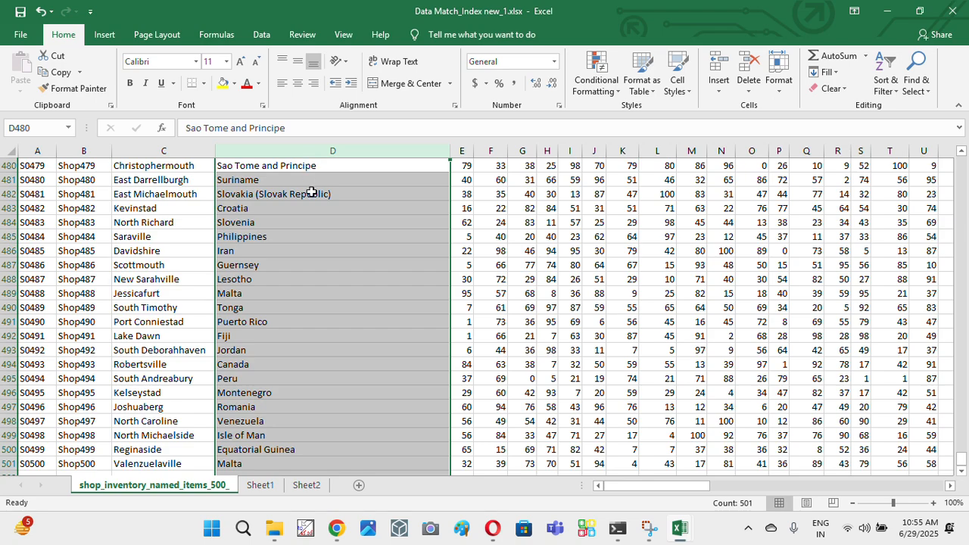
pyautogui.hotkey('ctrl', 'Up')
pyautogui.press('Down')
pyautogui.press('Down')
pyautogui.press('Up')
pyautogui.press('Up')
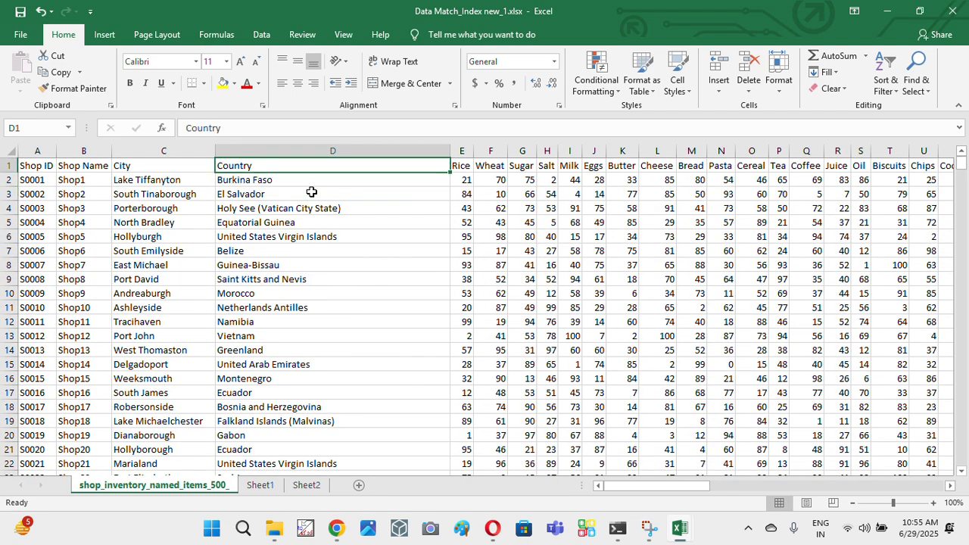
pyautogui.click(307, 488)
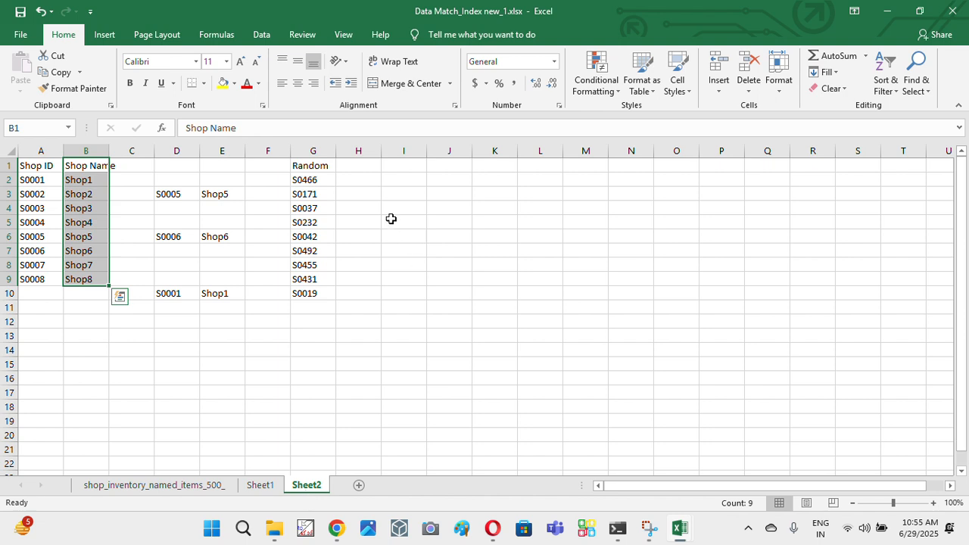
# - Enter =LOOKUP(G2,shop_inventory_named_items_500_!A:A,shop_inventory_named_items_500_!D:D) in cell H2 and check it against the ID in G2
pyautogui.click(368, 179)
pyautogui.write('=look')
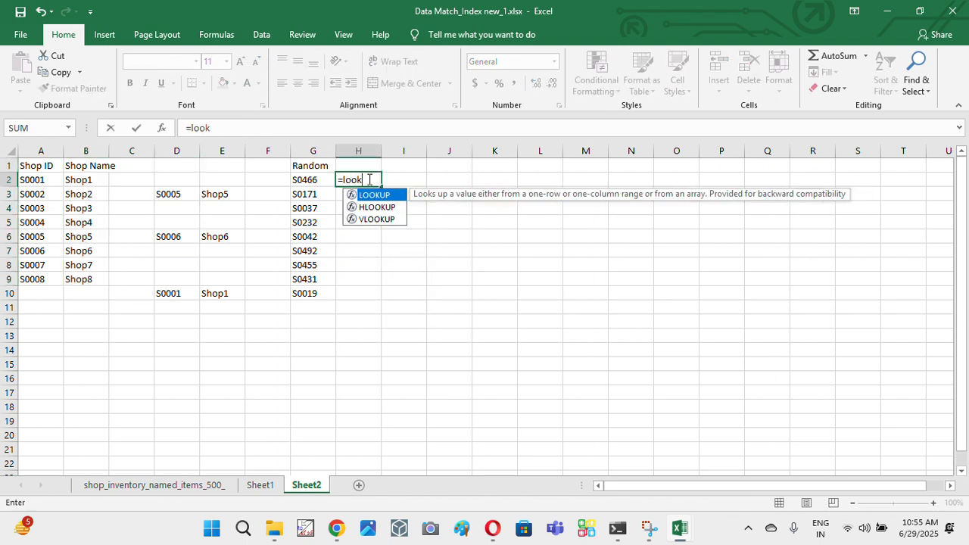
pyautogui.press('Tab')
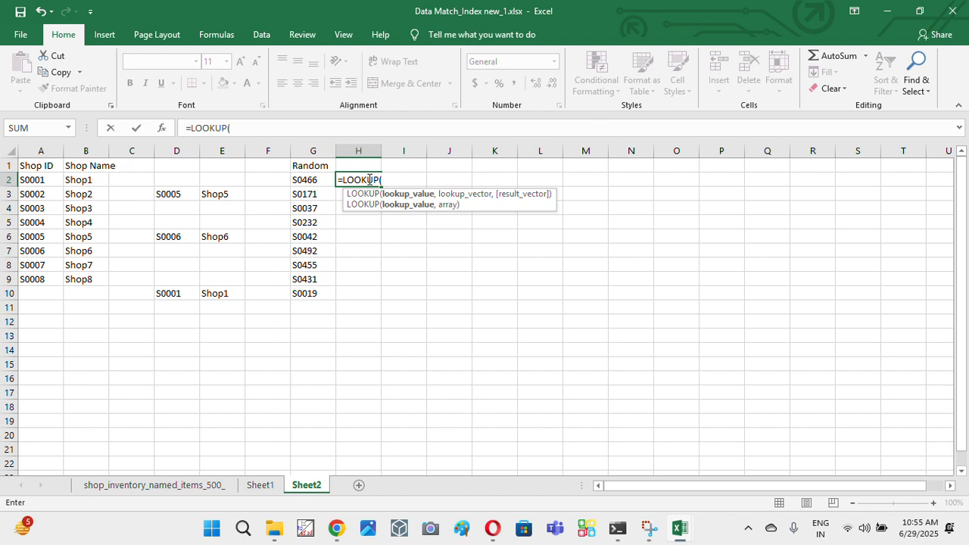
pyautogui.press('Left')
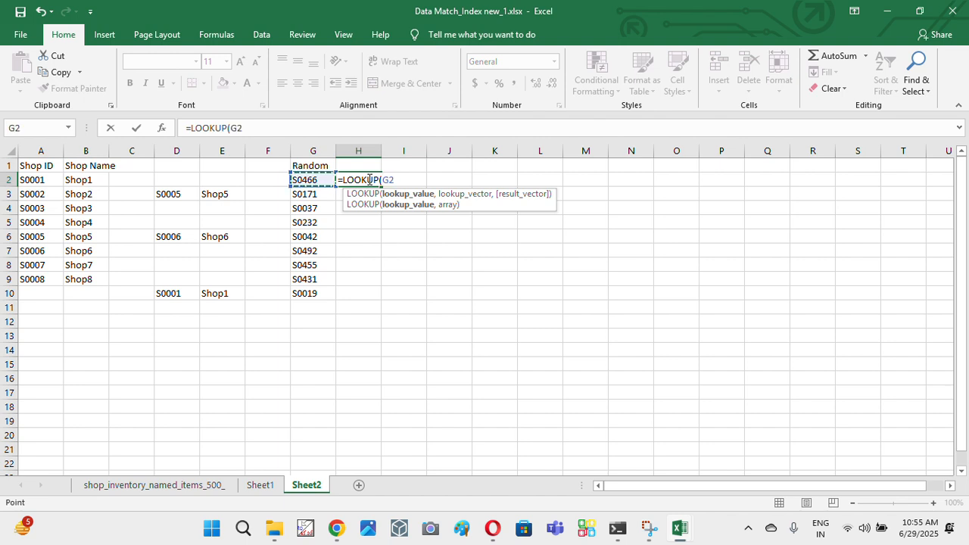
pyautogui.write(',')
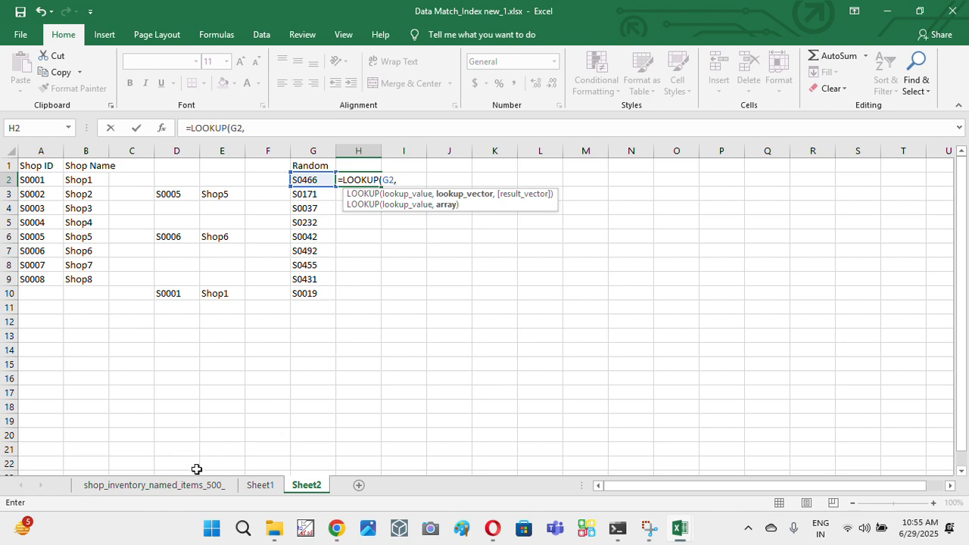
pyautogui.click(151, 485)
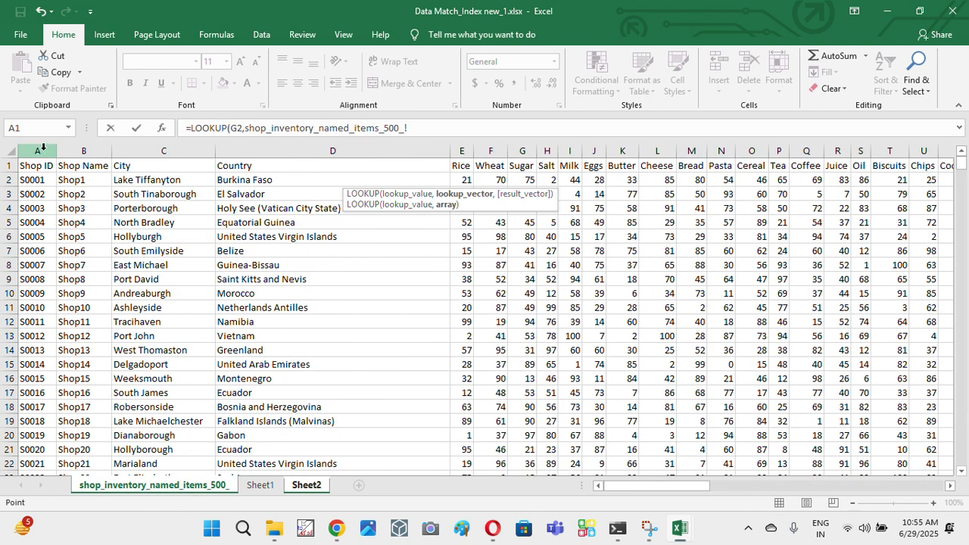
pyautogui.click(43, 150)
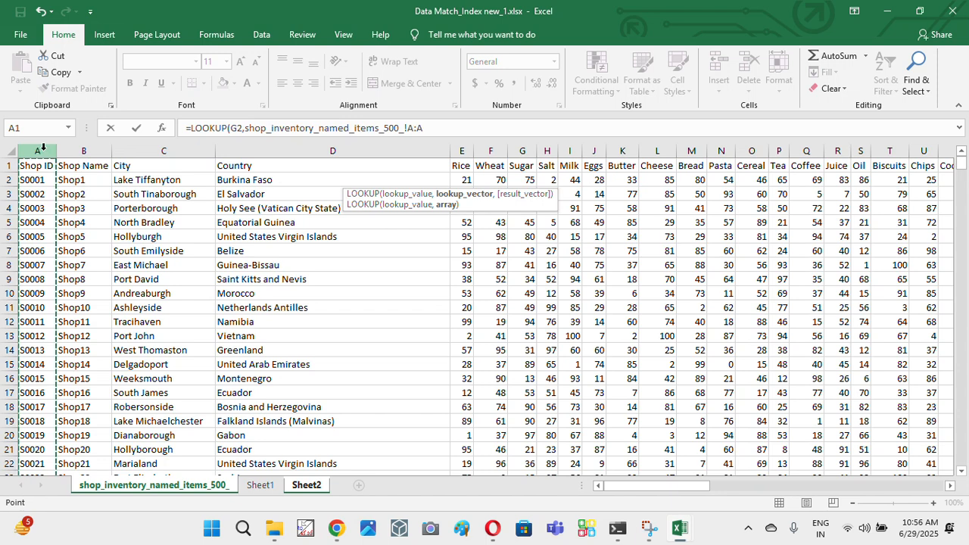
pyautogui.write(',')
pyautogui.click(277, 150)
pyautogui.click(277, 150)
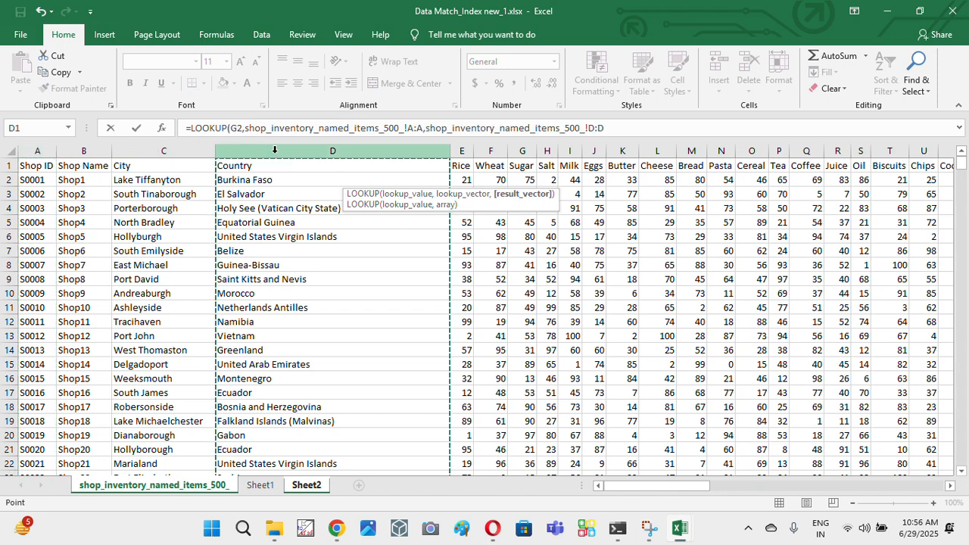
pyautogui.write(')')
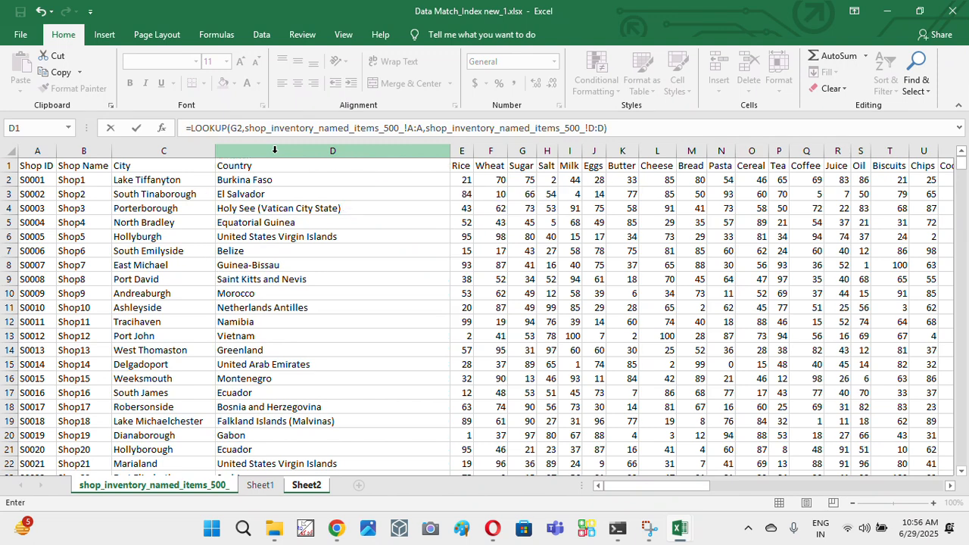
pyautogui.press('Return')
pyautogui.click(346, 180)
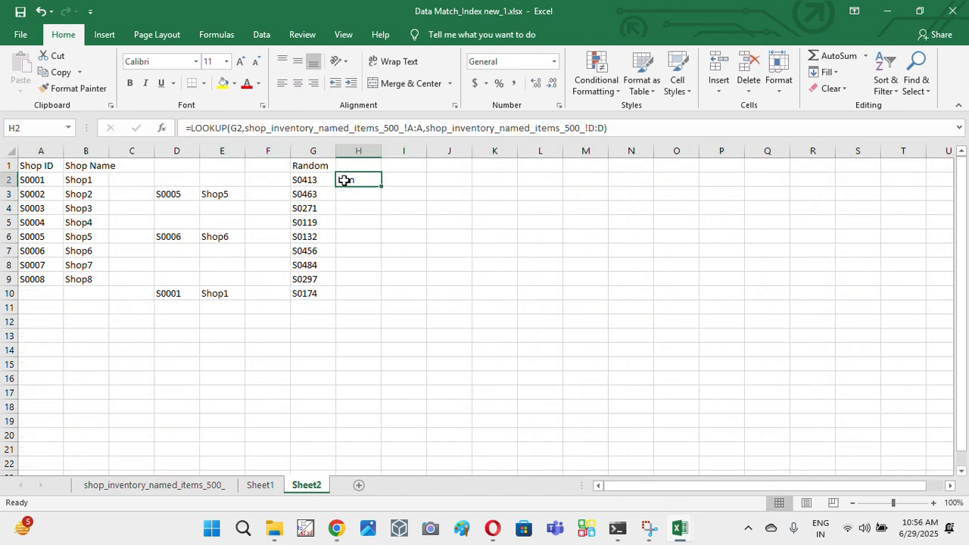
pyautogui.click(302, 179)
pyautogui.click(374, 177)
pyautogui.click(379, 194)
pyautogui.click(369, 179)
# - Copy the random IDs in G2:G10 and paste them as values only into J2:J10
pyautogui.click(314, 181)
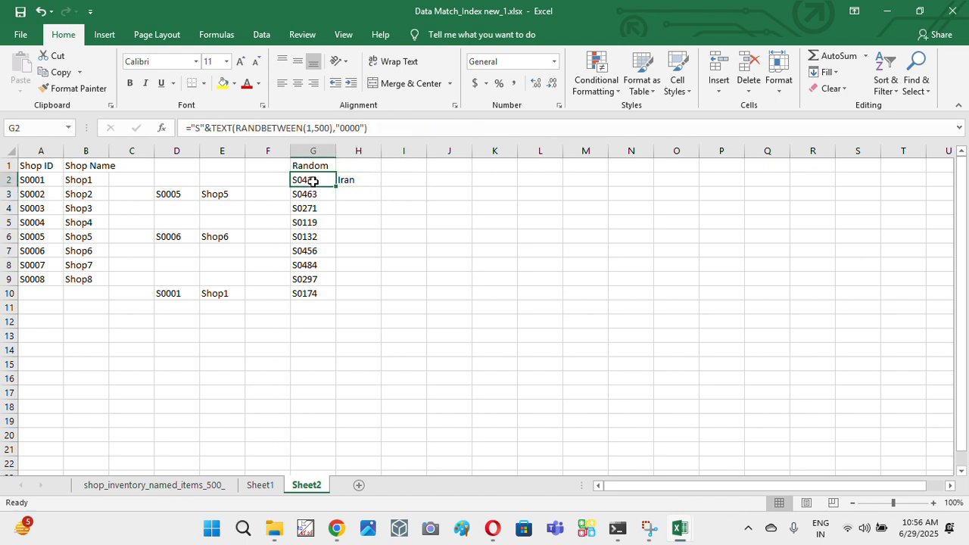
pyautogui.hotkey('ctrl', 'shift', 'Down')
pyautogui.hotkey('ctrl', 'c')
pyautogui.press('Right')
pyautogui.press('Right')
pyautogui.press('Right')
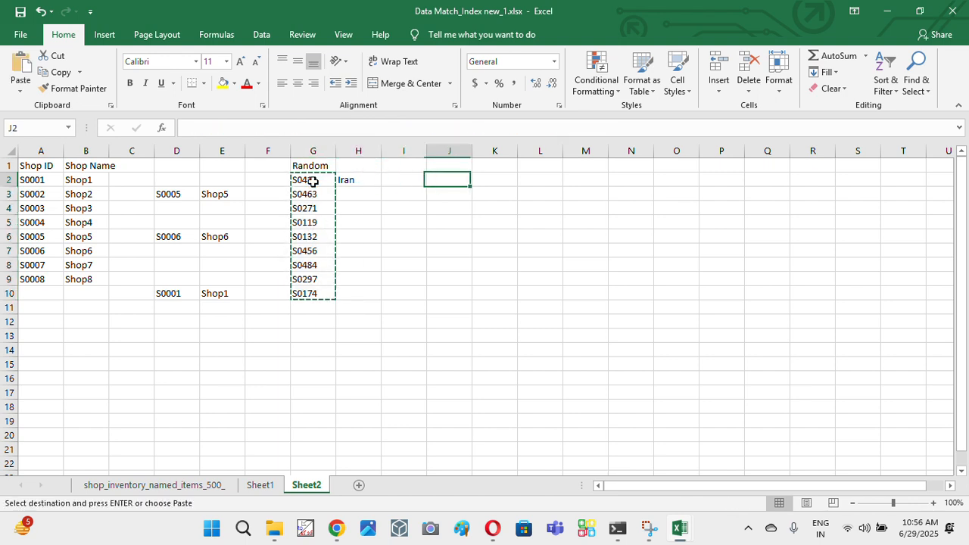
pyautogui.hotkey('alt', 'r')
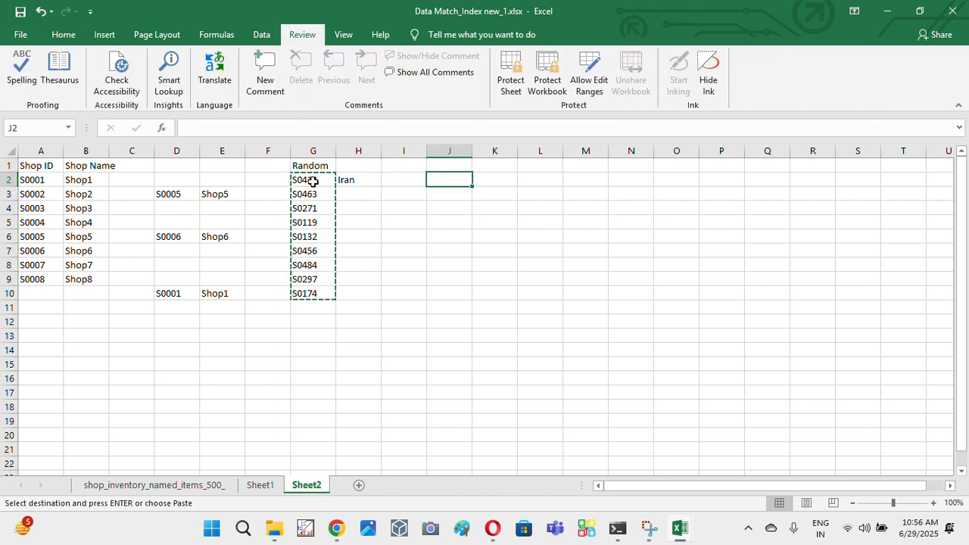
pyautogui.press('Left')
pyautogui.press('Left')
pyautogui.press('Left')
pyautogui.hotkey('ctrl', 'shift', 'Down')
pyautogui.press('Right')
pyautogui.press('Right')
pyautogui.press('Right')
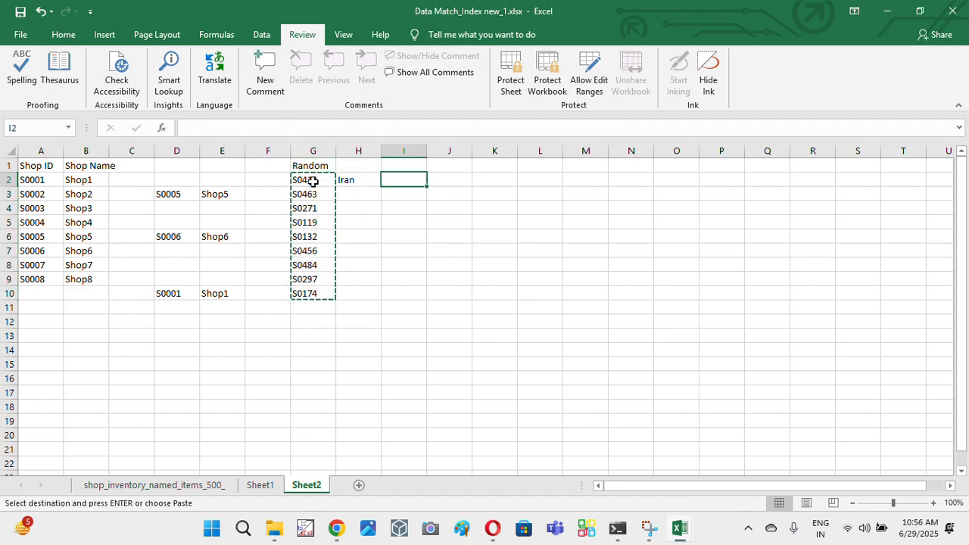
pyautogui.hotkey('alt', 'e')
pyautogui.press('s')
pyautogui.press('v')
pyautogui.press('Return')
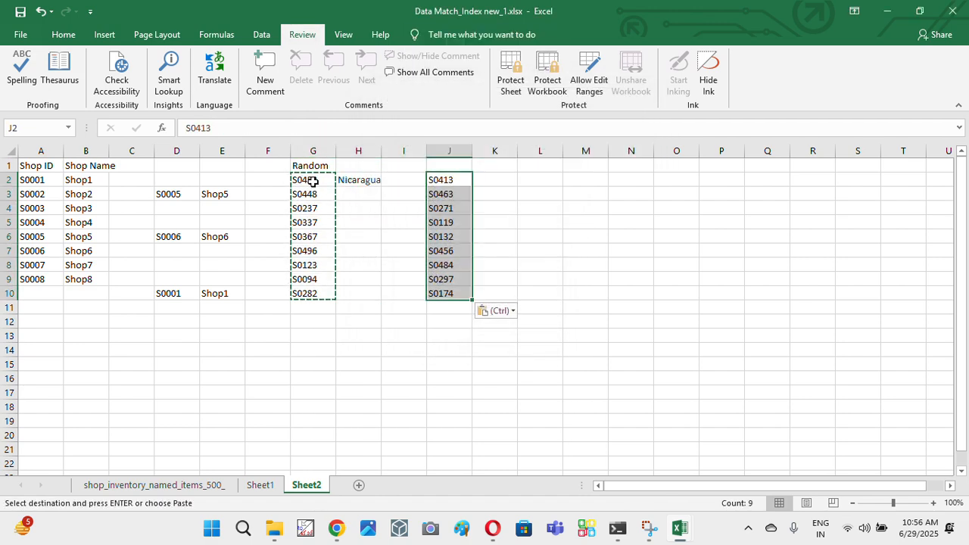
# - Copy the country LOOKUP formula from H2 and paste it into K2 beside the static IDs
pyautogui.press('Left')
pyautogui.press('Left')
pyautogui.press('Left')
pyautogui.press('Escape')
pyautogui.press('Right')
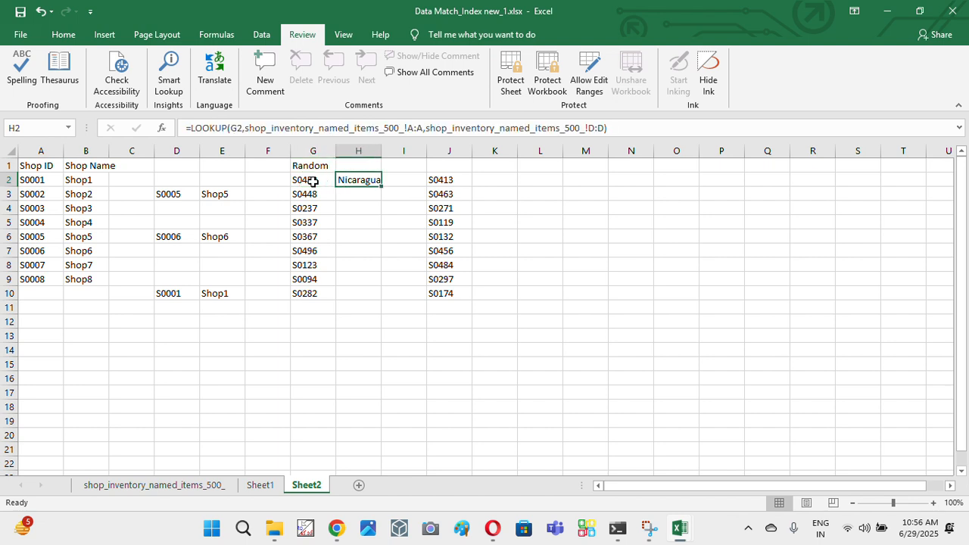
pyautogui.hotkey('ctrl', 'c')
pyautogui.press('Right')
pyautogui.press('Right')
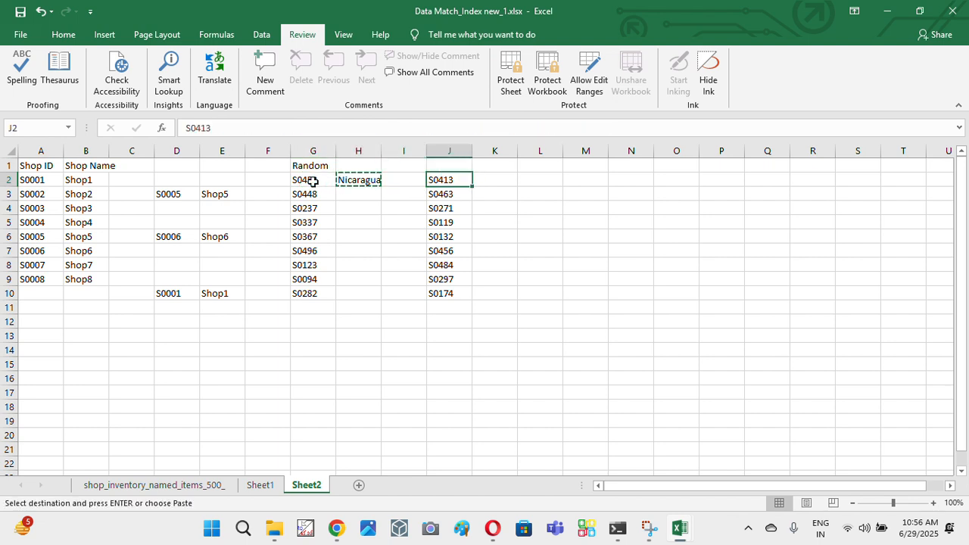
pyautogui.press('Right')
pyautogui.hotkey('ctrl', 'v')
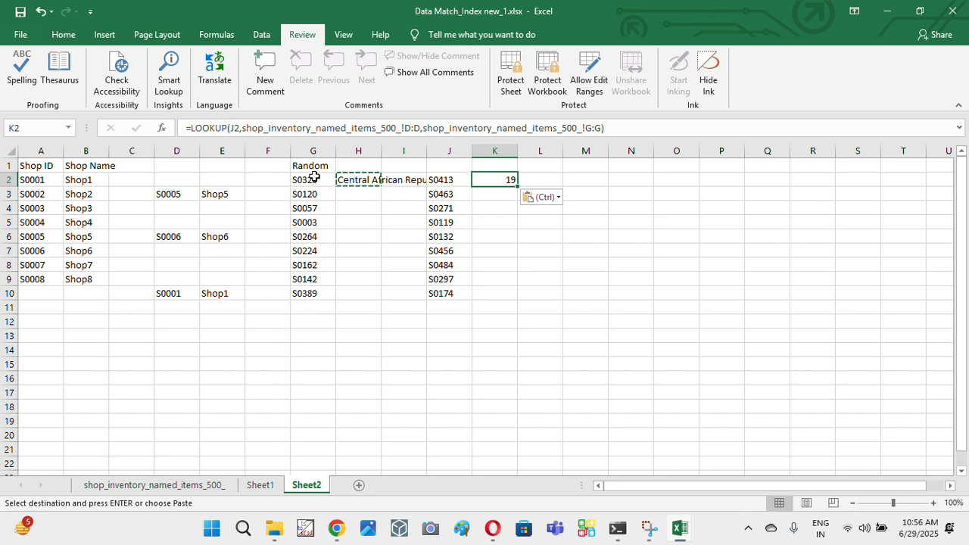
# - Autofit the width of column H and fill the country LOOKUP formula from H2 down to H10
pyautogui.click(375, 180)
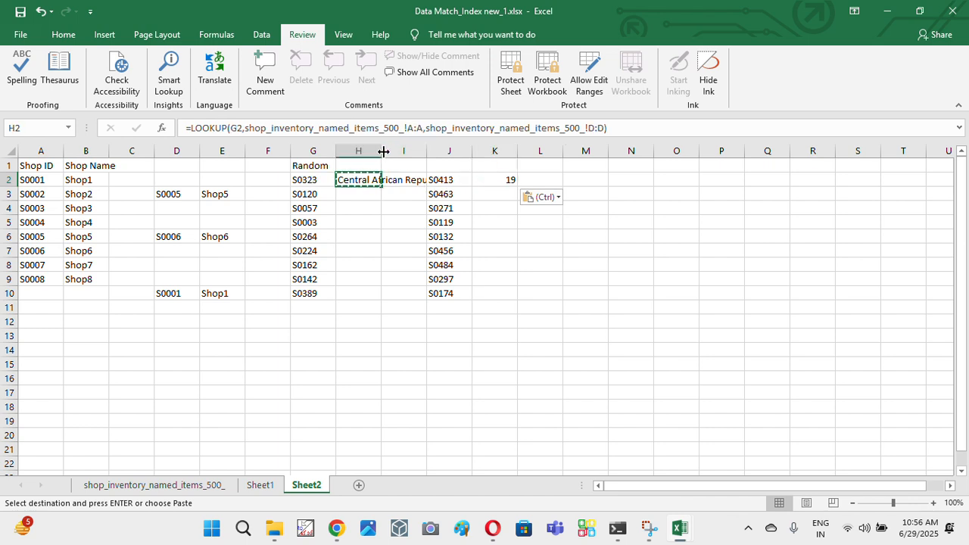
pyautogui.doubleClick(382, 151)
pyautogui.moveTo(383, 186); pyautogui.dragTo(378, 299)
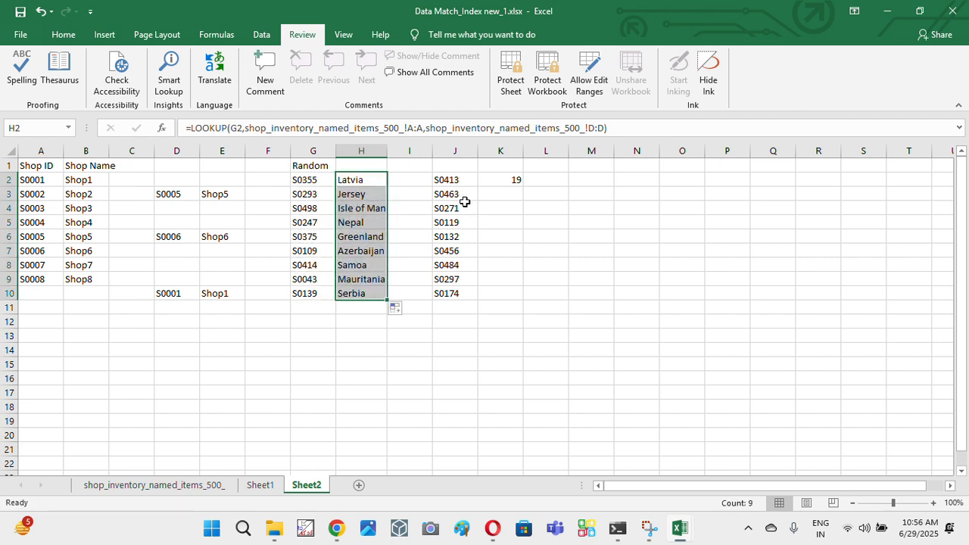
# - Inspect the pasted LOOKUP formula in K2 and compare its column references with the original in H2
pyautogui.scroll(-1, 368, 194)
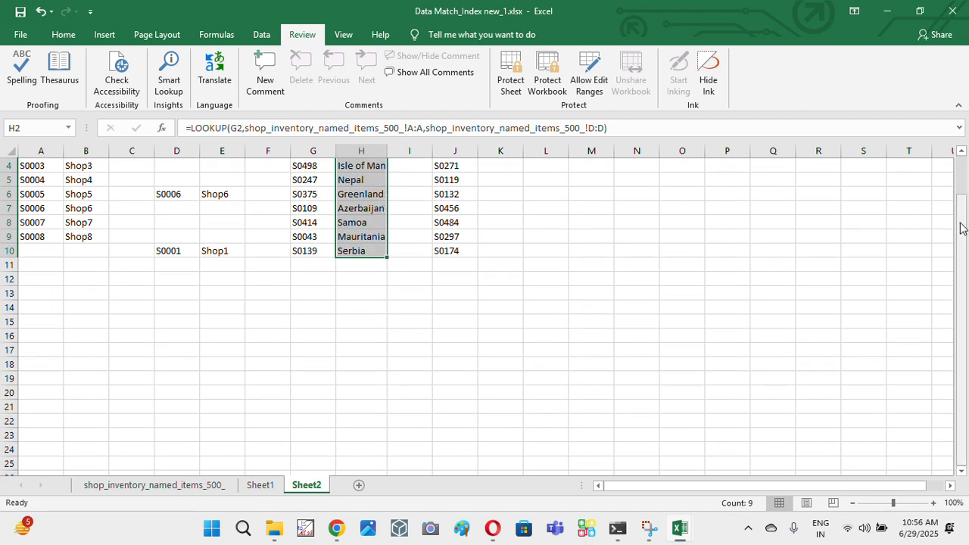
pyautogui.scroll(1, 961, 223)
pyautogui.click(504, 179)
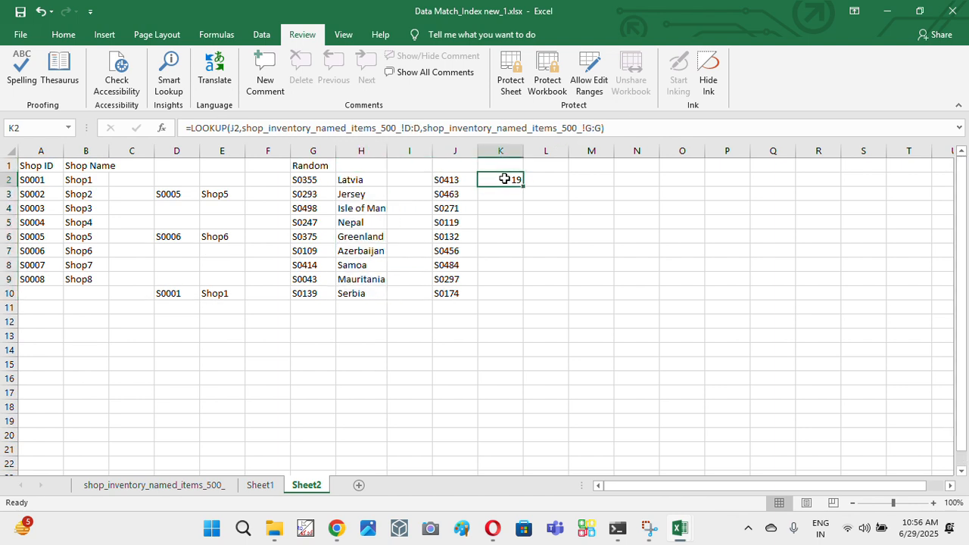
pyautogui.doubleClick(504, 180)
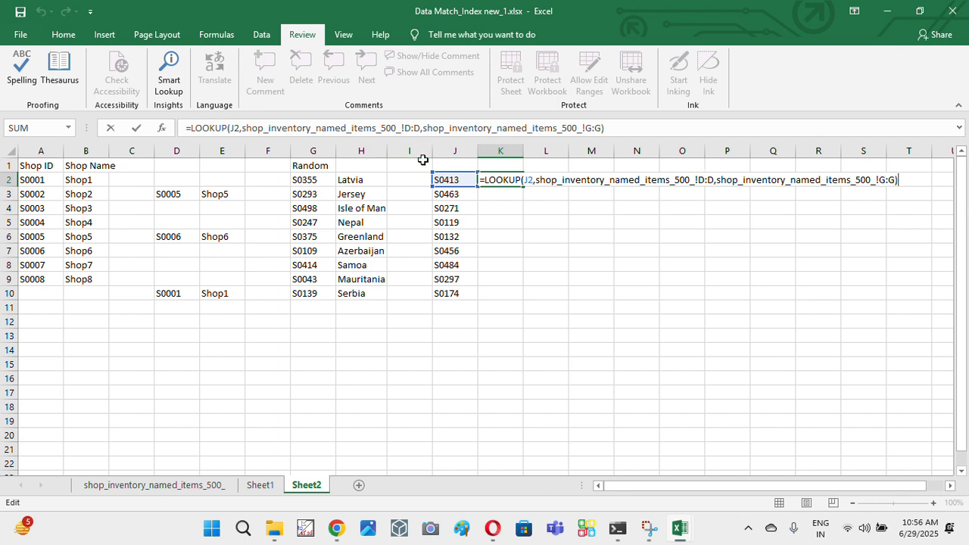
pyautogui.click(371, 182)
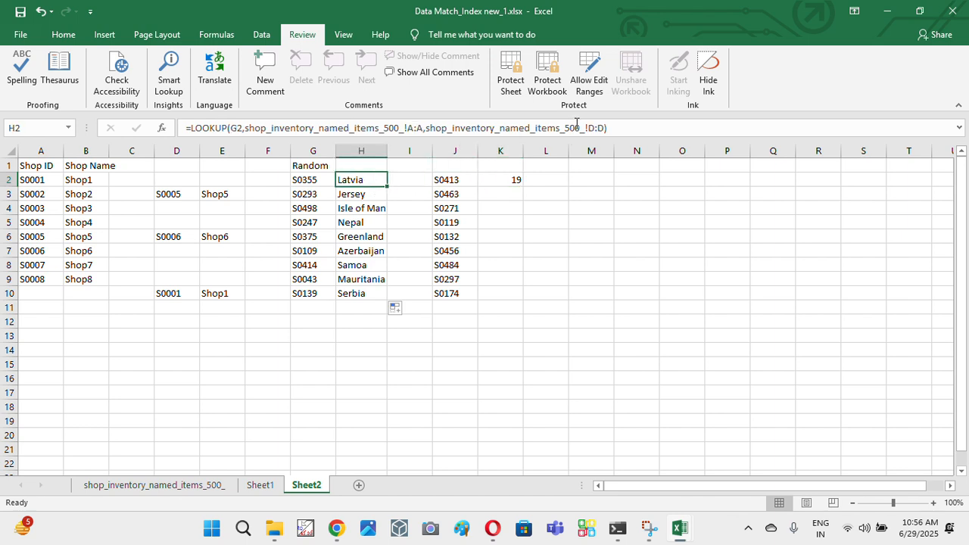
pyautogui.click(500, 180)
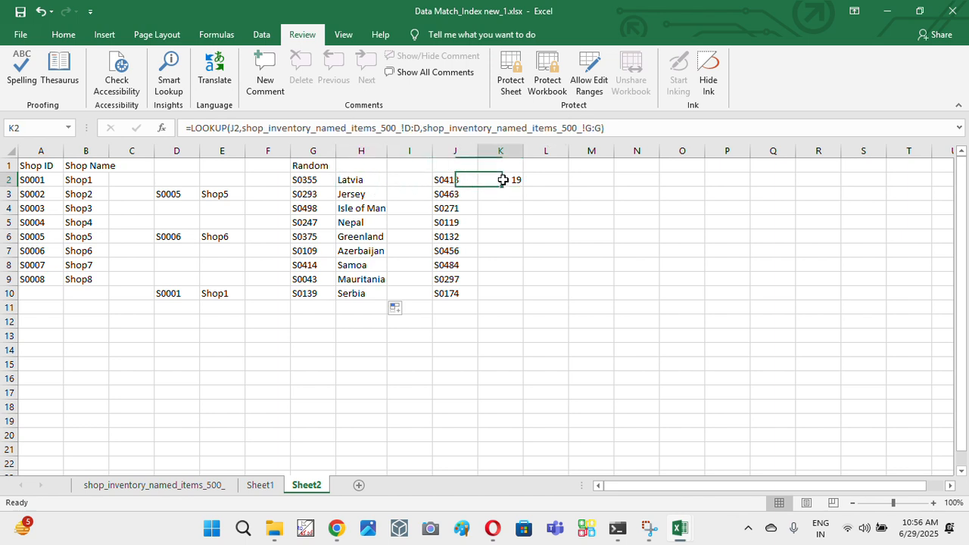
pyautogui.click(593, 128)
pyautogui.press('BackSpace')
pyautogui.write('D')
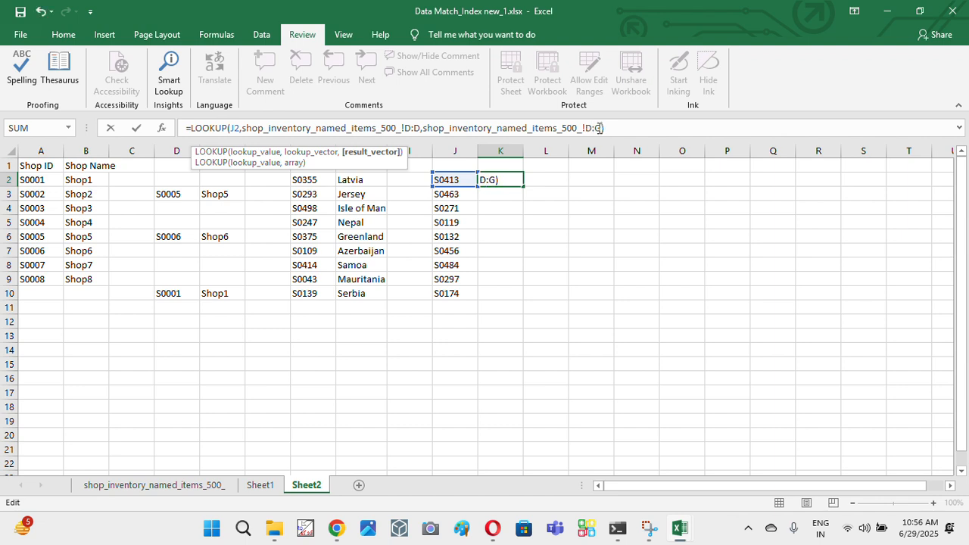
pyautogui.press('Home')
pyautogui.write('D')
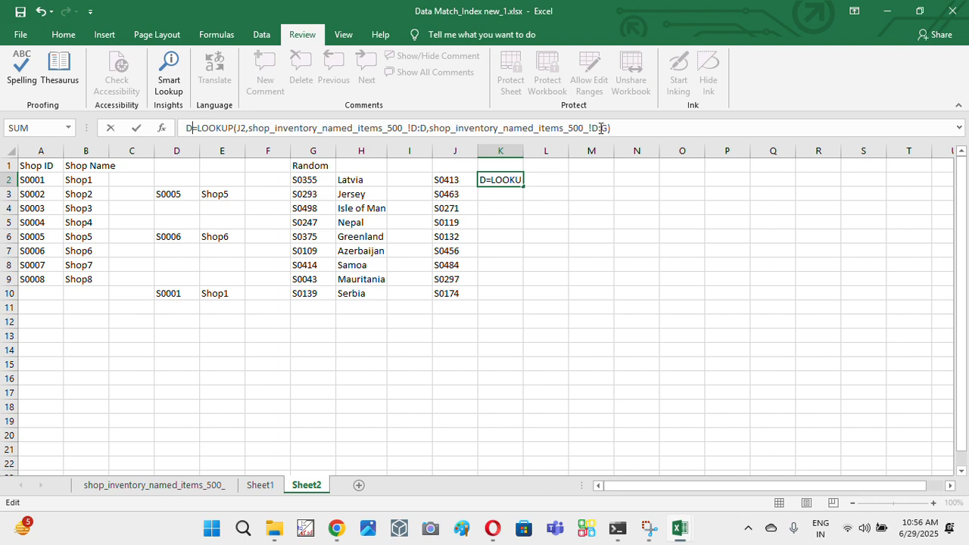
pyautogui.press('Escape')
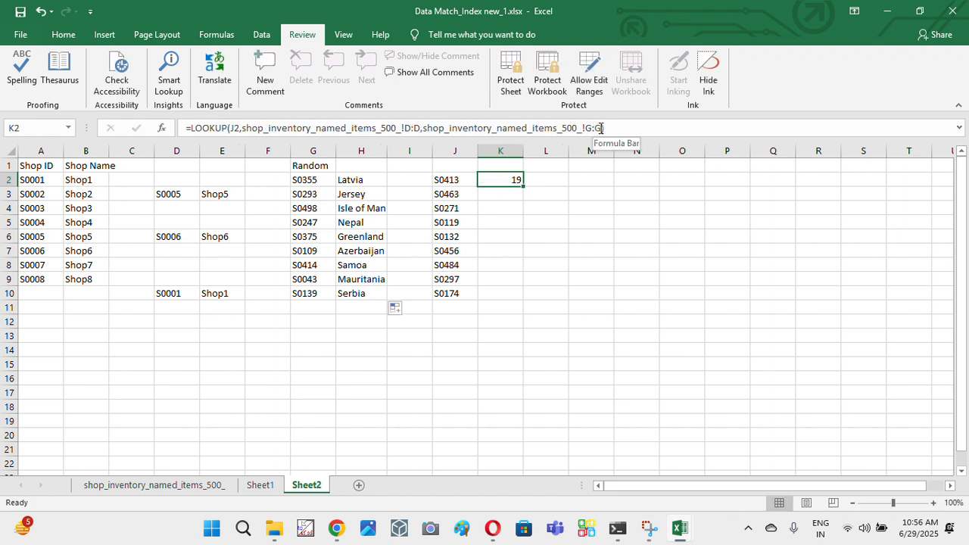
pyautogui.press('F2')
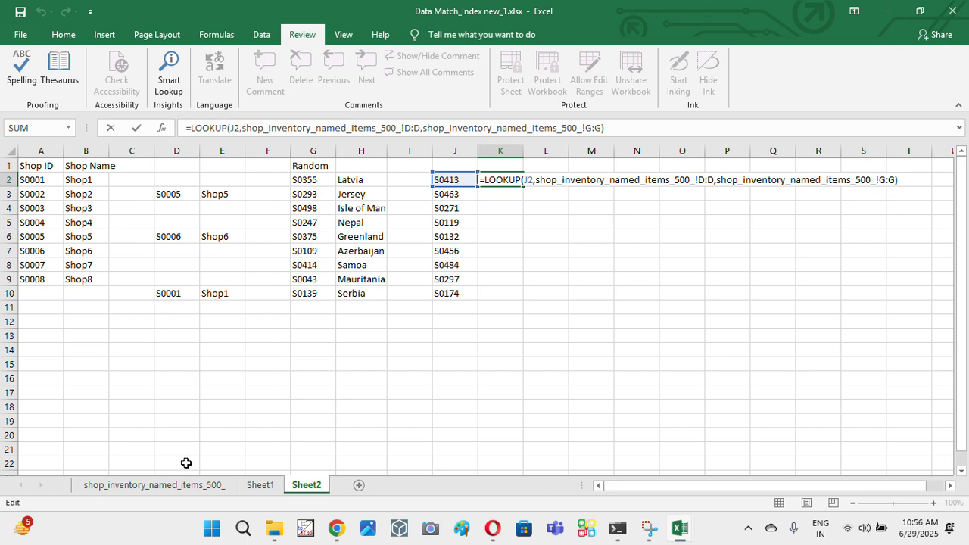
pyautogui.click(701, 180)
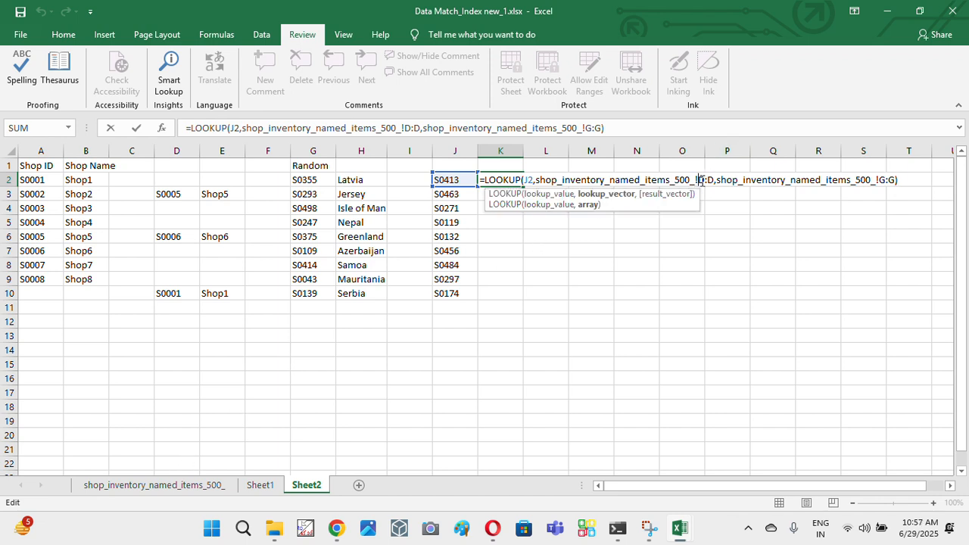
pyautogui.press('Escape')
# - Copy the A:A and D:D inventory sheet references from H2's formula and replace the column references in K2's LOOKUP with them
pyautogui.click(353, 186)
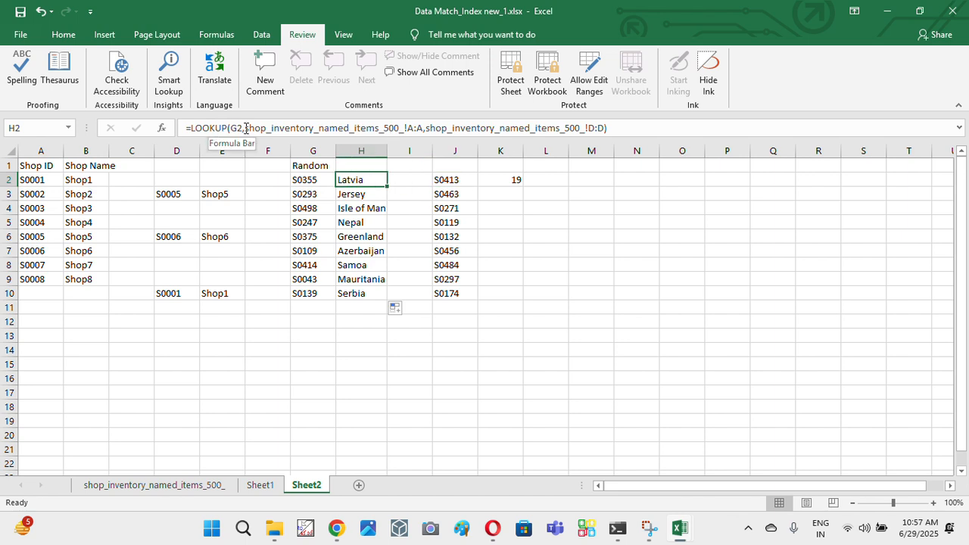
pyautogui.moveTo(246, 128); pyautogui.dragTo(605, 123)
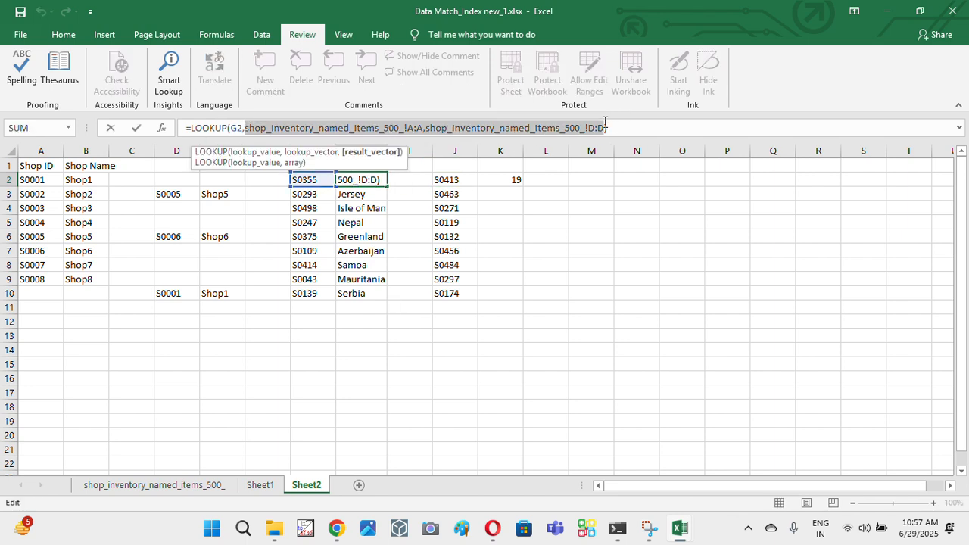
pyautogui.press('Escape')
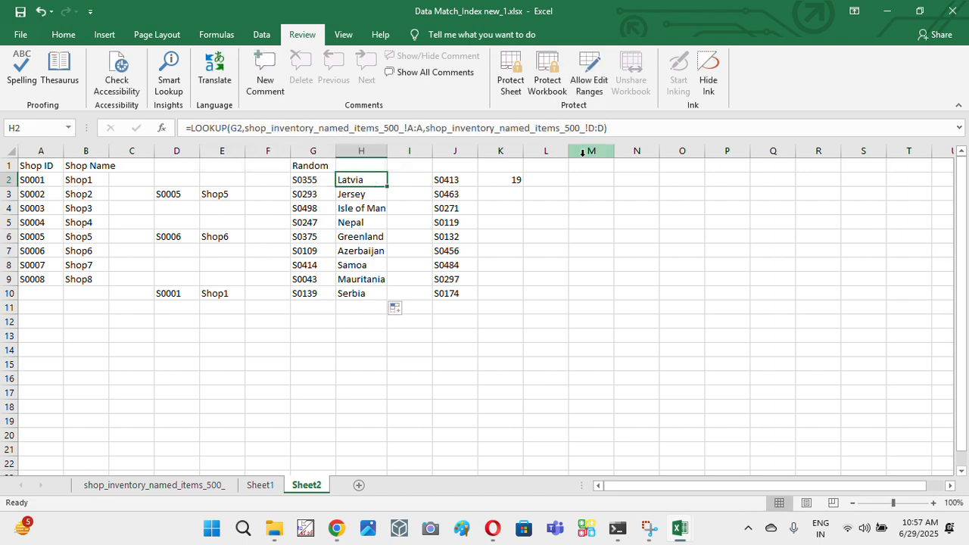
pyautogui.click(504, 180)
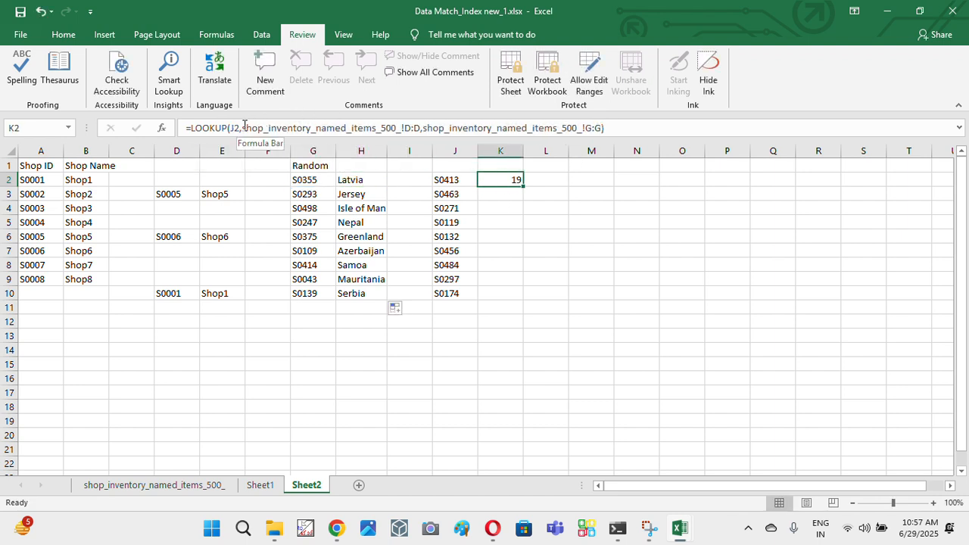
pyautogui.moveTo(242, 128); pyautogui.dragTo(602, 130)
pyautogui.hotkey('ctrl', 'v')
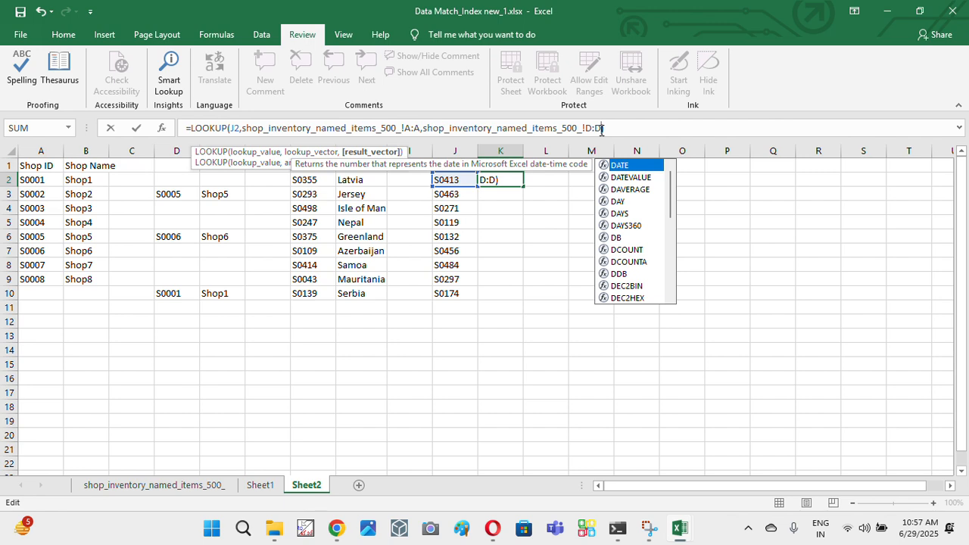
pyautogui.press('Return')
# - Fill the corrected country LOOKUP formula from K2 down to K10 beside the static IDs
pyautogui.press('Left')
pyautogui.hotkey('ctrl', 'Down')
pyautogui.press('Right')
pyautogui.hotkey('ctrl', 'shift', 'Up')
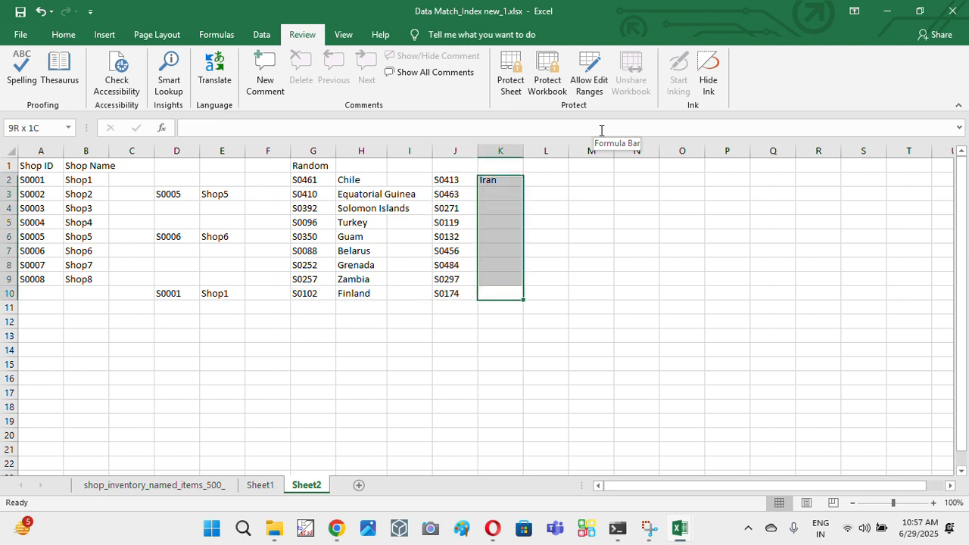
pyautogui.hotkey('ctrl', 'd')
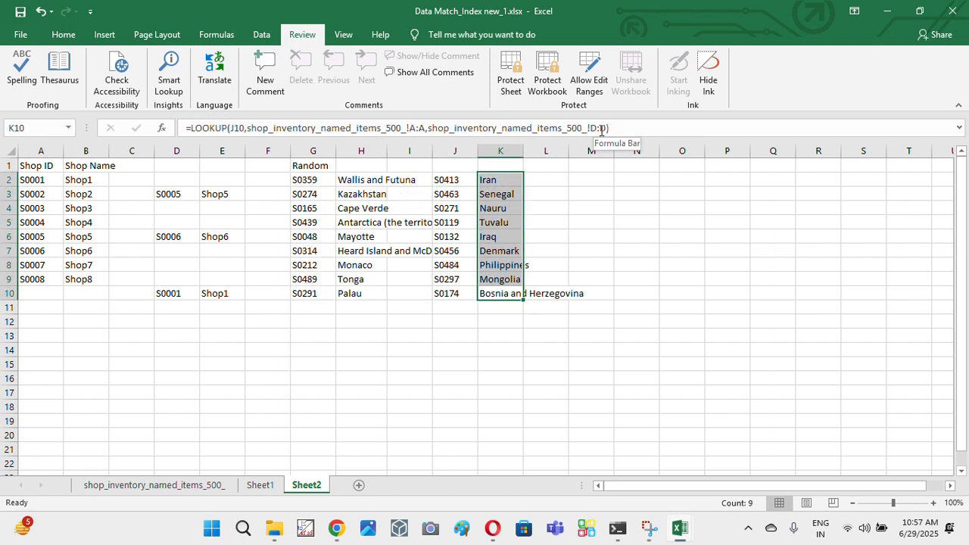
# - Re-enter the RANDBETWEEN shop ID formulas one by one from G2 to G10 to regenerate the random IDs
pyautogui.press('Up')
pyautogui.press('Up')
pyautogui.press('Left')
pyautogui.press('Left')
pyautogui.press('Left')
pyautogui.press('Left')
pyautogui.press('Up')
pyautogui.press('Up')
pyautogui.hotkey('ctrl', 'Up')
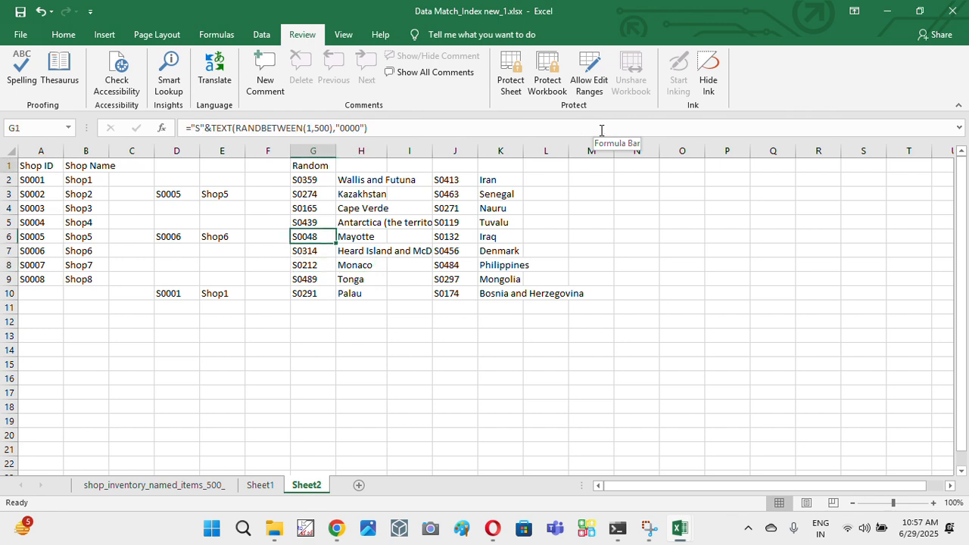
pyautogui.press('Down')
pyautogui.press('Return')
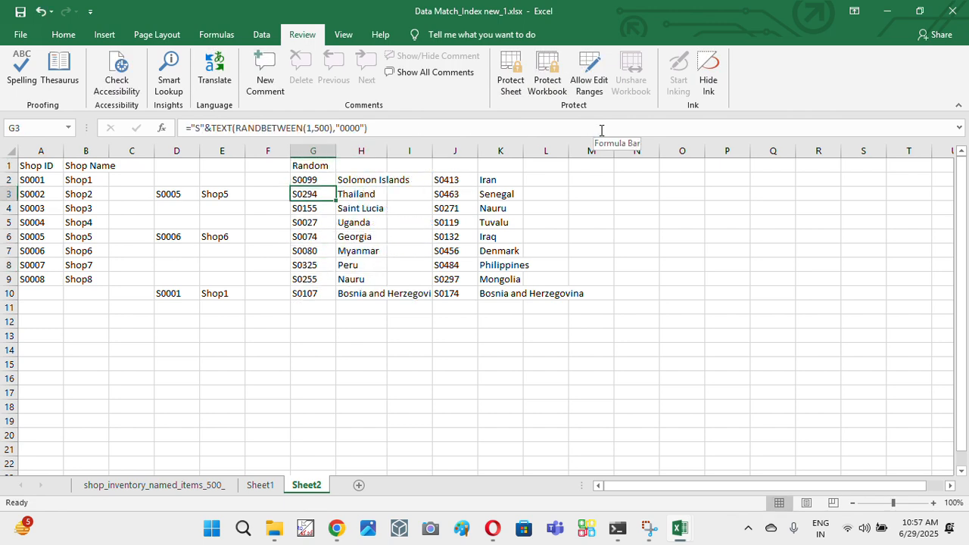
pyautogui.press('F2')
pyautogui.press('Return')
pyautogui.press('F2')
pyautogui.press('Return')
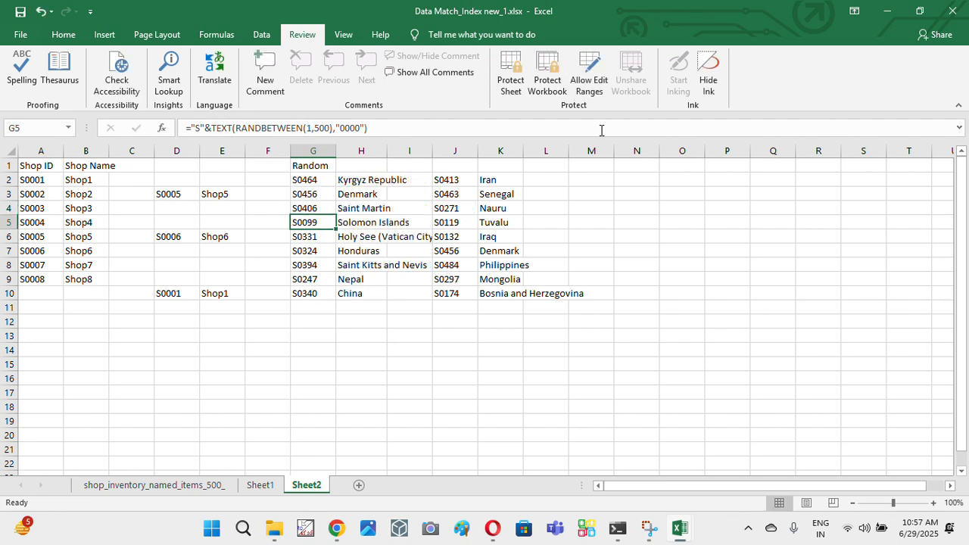
pyautogui.press('F2')
pyautogui.press('Return')
pyautogui.press('F2')
pyautogui.press('Return')
pyautogui.press('F2')
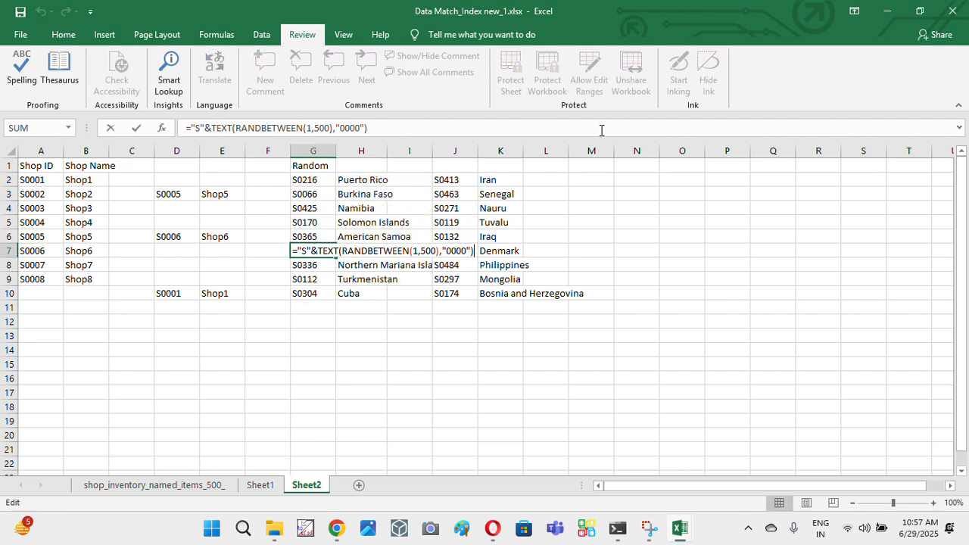
pyautogui.press('Return')
pyautogui.press('F2')
pyautogui.press('Return')
pyautogui.press('F2')
pyautogui.press('Return')
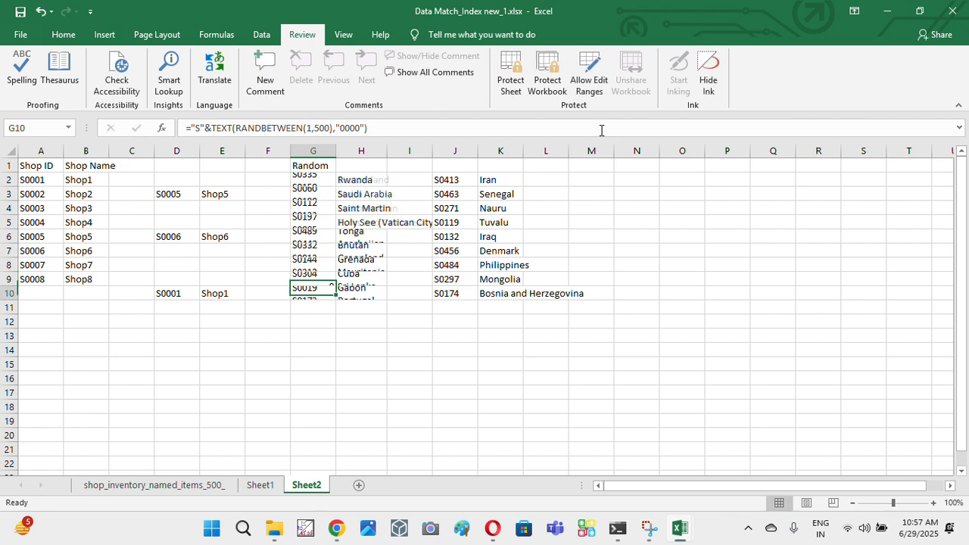
pyautogui.press('F2')
pyautogui.press('Return')
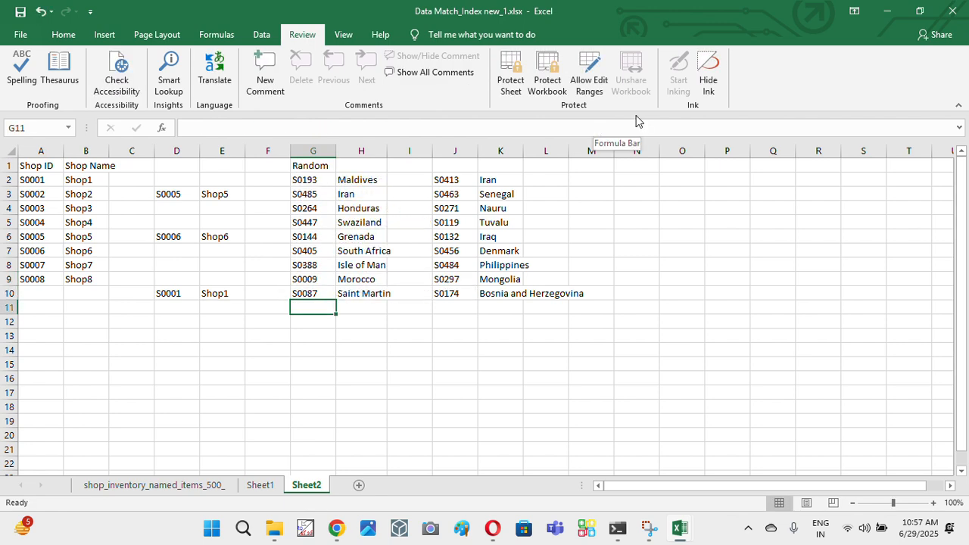
# - Select the static IDs and countries in J2:K10 and autofit the width of column K
pyautogui.click(474, 179)
pyautogui.moveTo(474, 180); pyautogui.dragTo(509, 294)
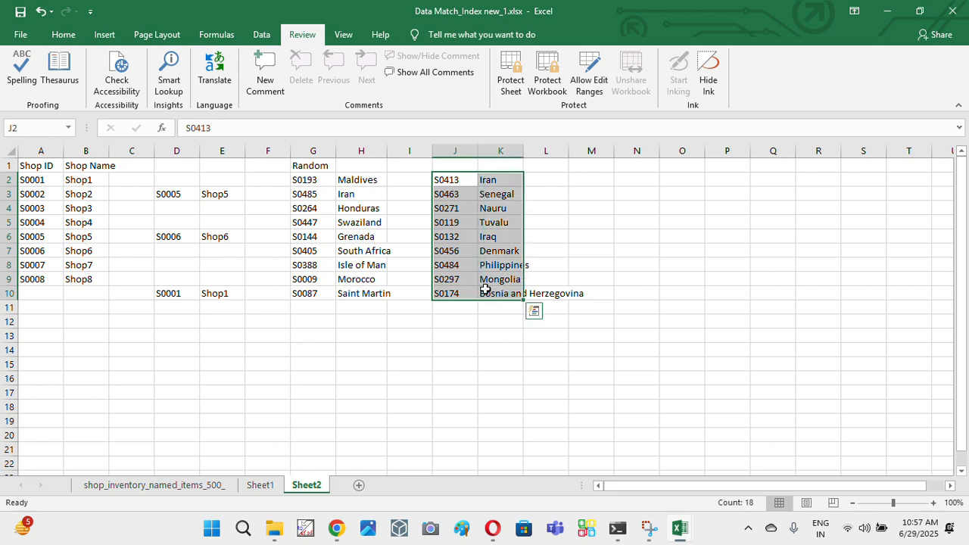
pyautogui.doubleClick(523, 151)
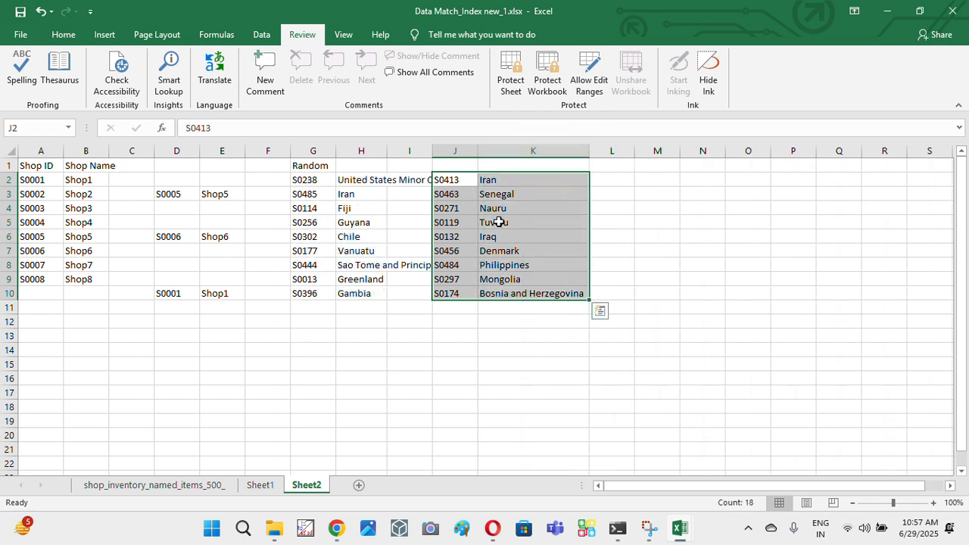
# - Review the LOOKUP formula in K2 without changing it
pyautogui.click(530, 181)
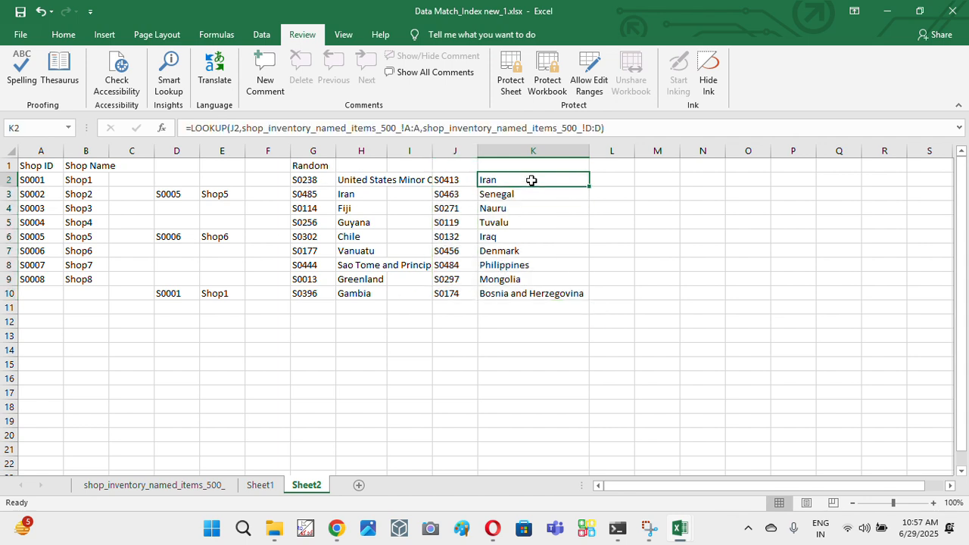
pyautogui.moveTo(189, 128); pyautogui.dragTo(579, 127)
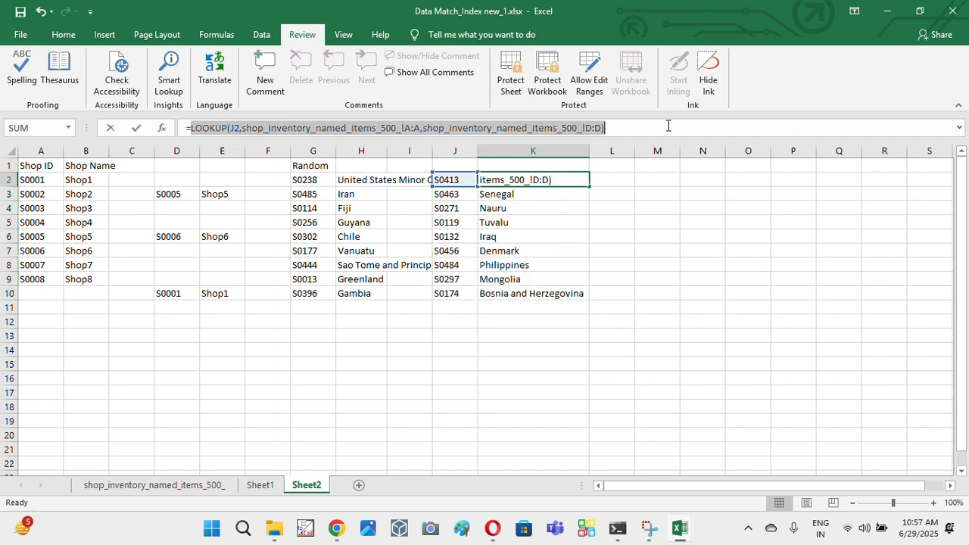
pyautogui.press('Escape')
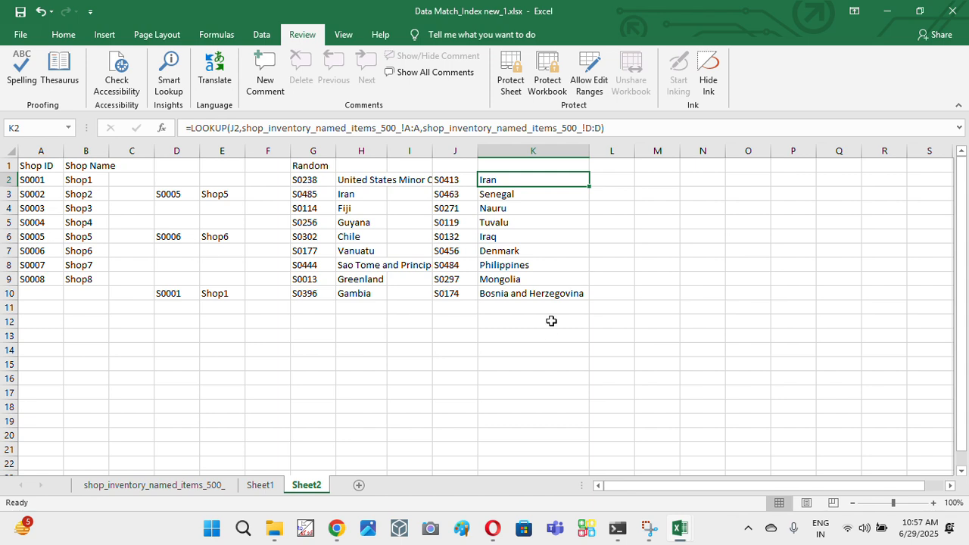